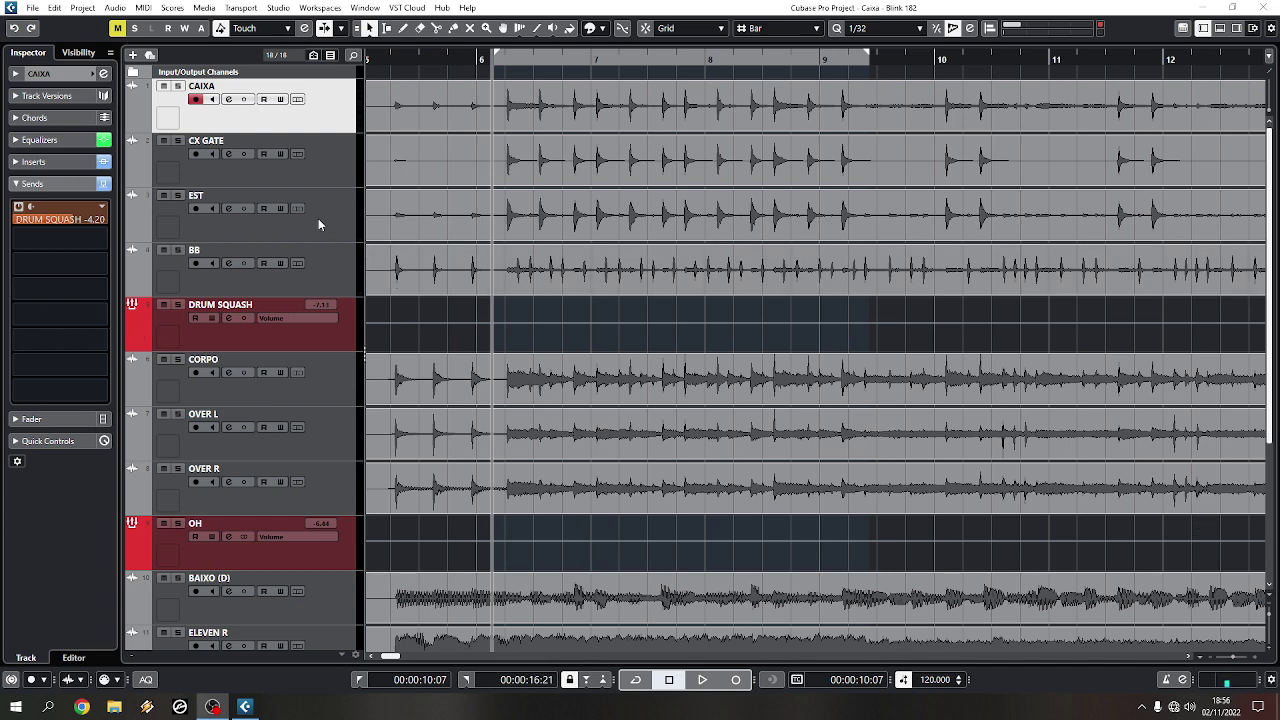
- Select the EST track and play back the looped section to hear the snare in the mix
left_click(270, 237)
key("space")
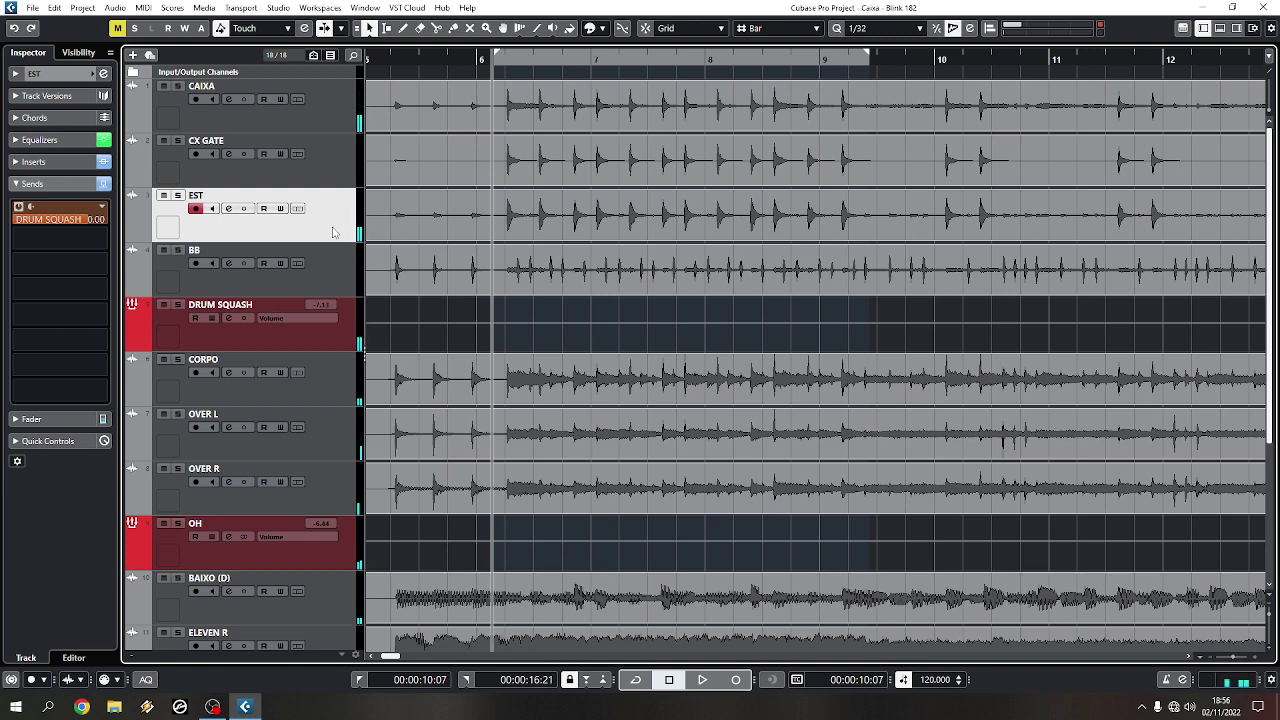
key("space")
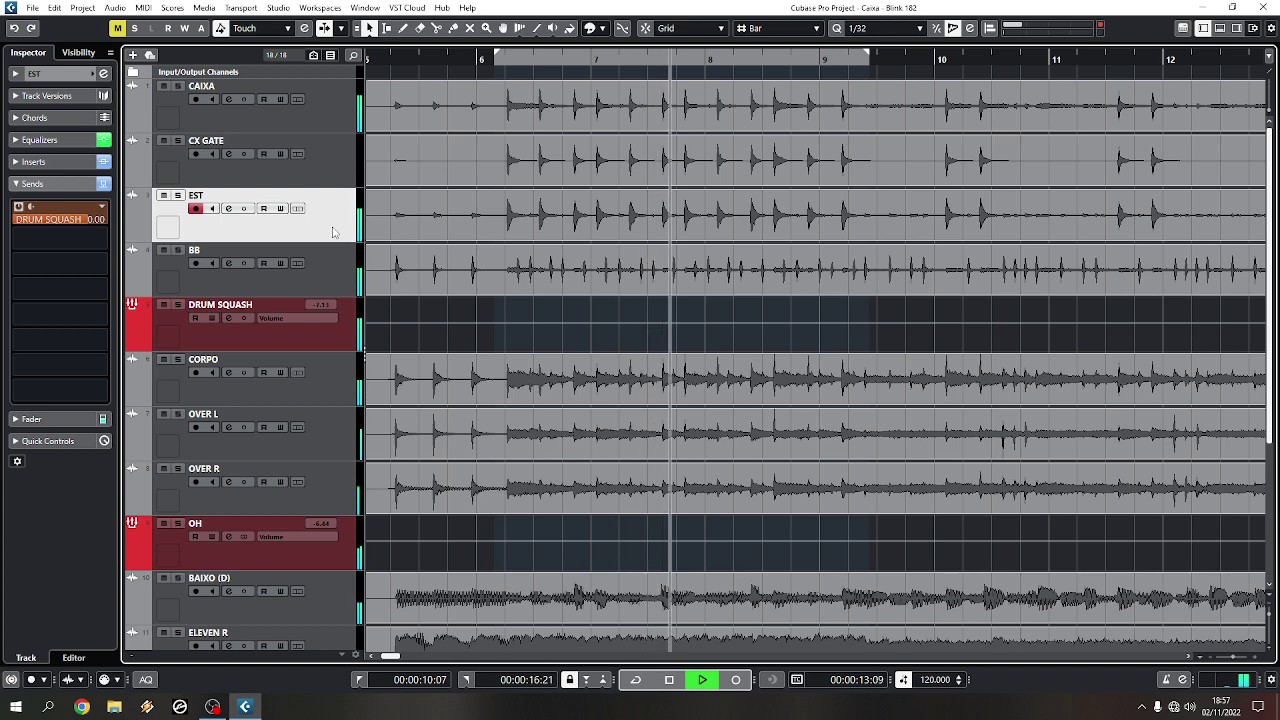
key("space")
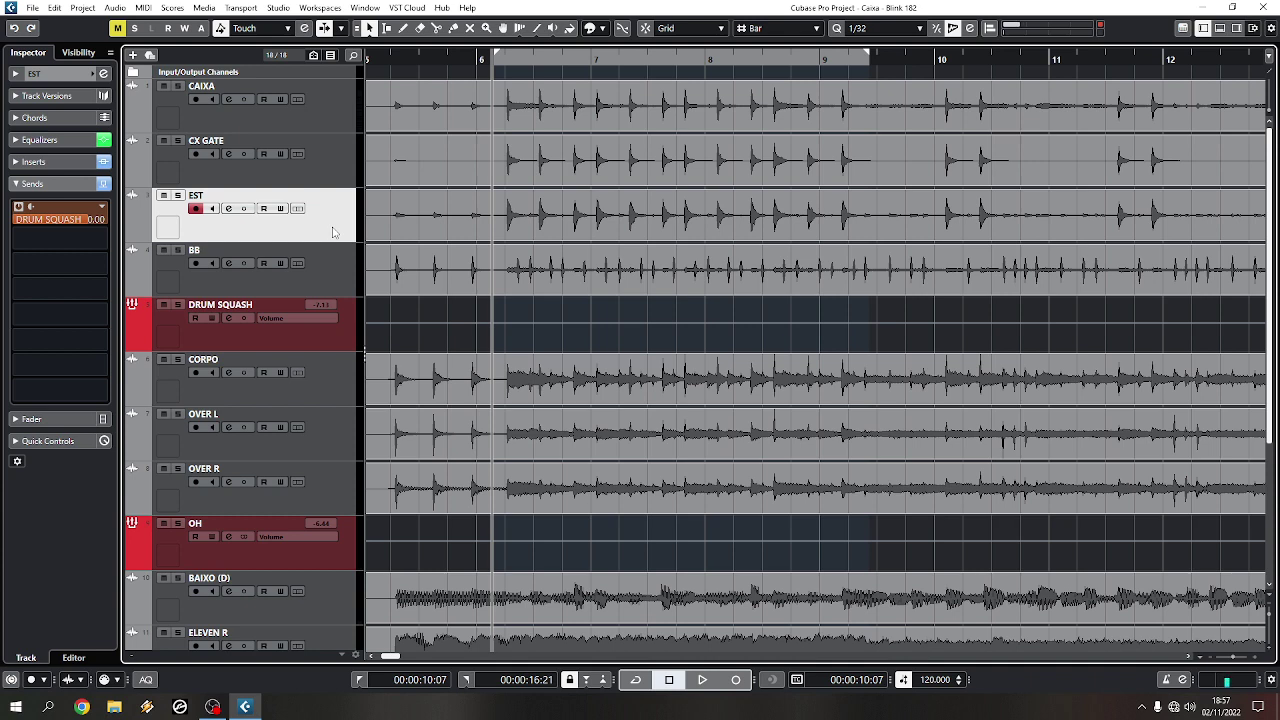
left_click(331, 129)
left_click(328, 232)
key("space")
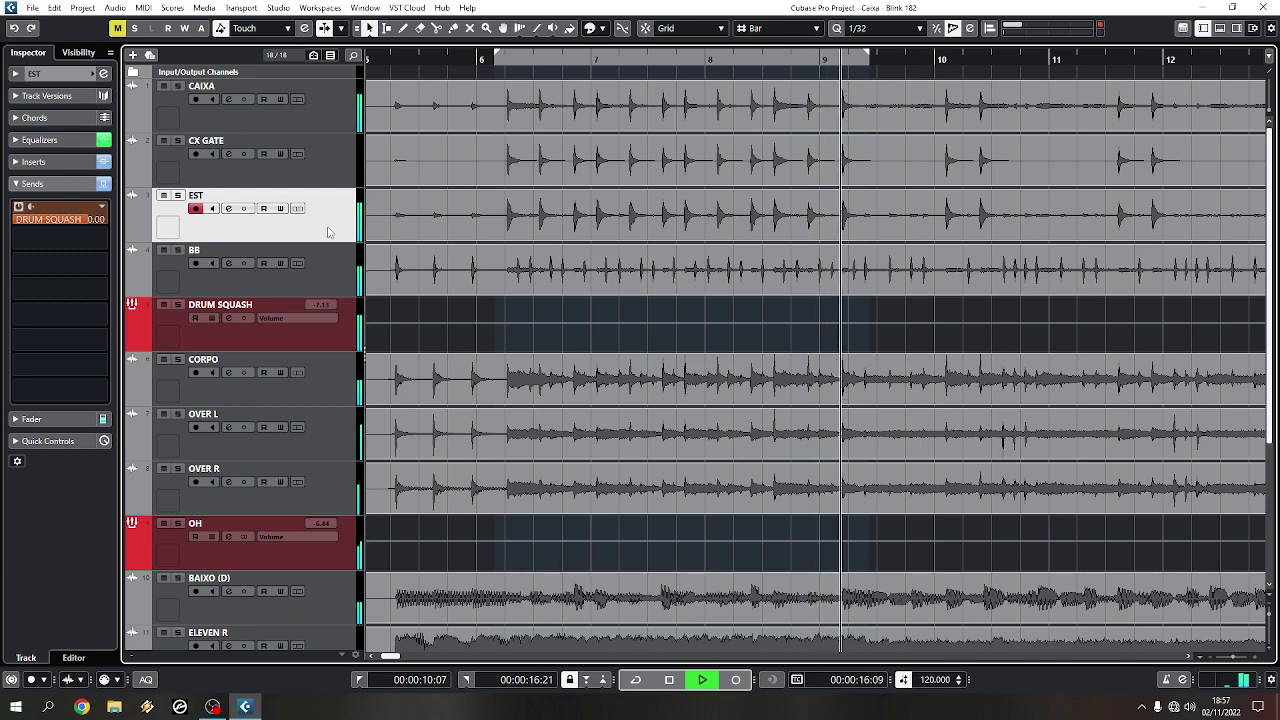
- Open the mixer and Stereo Out's L2 Stereo limiter, and lower the CAIXA fader to -10.4 and the EST fader to -15.6
key("F3")
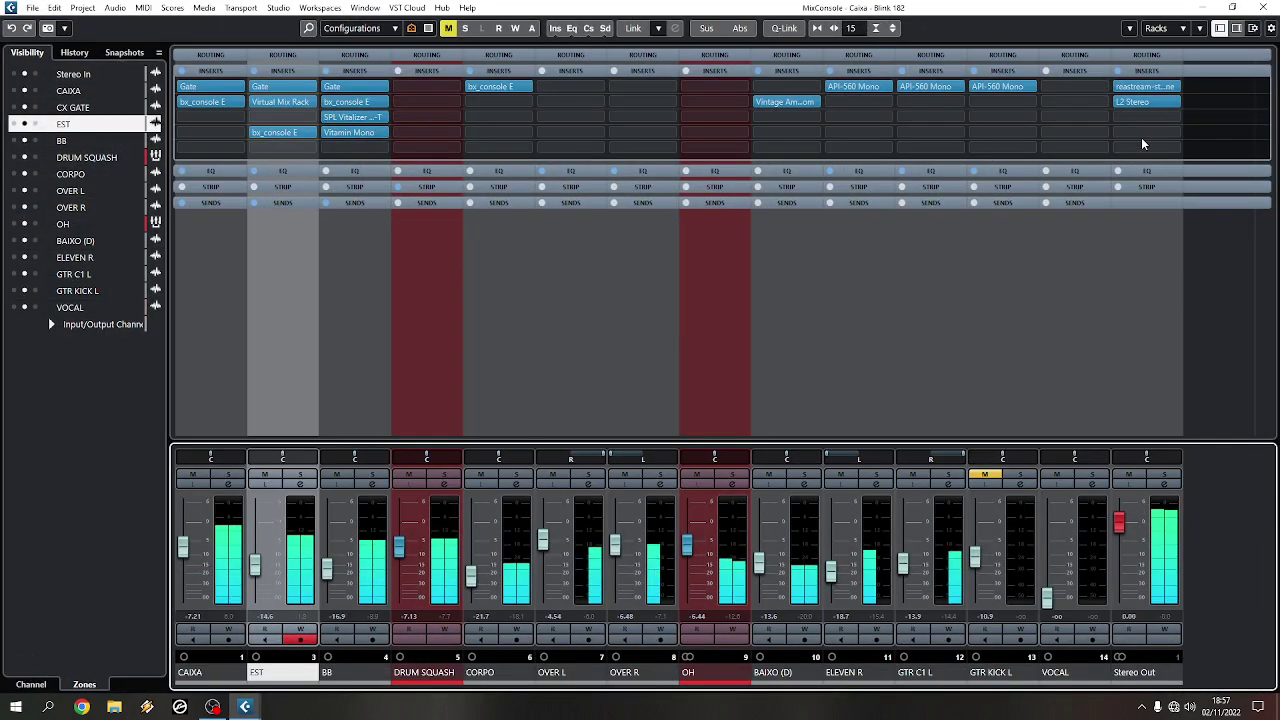
left_click(1140, 101)
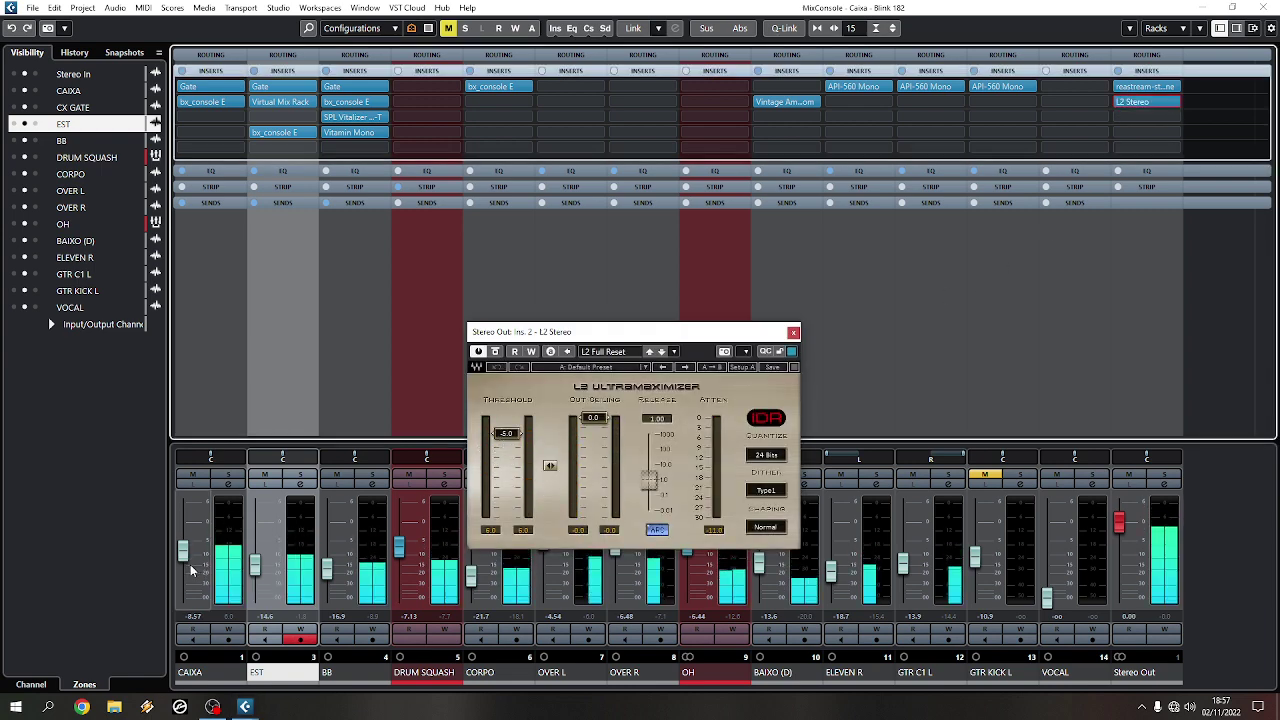
scroll(193, 570, "down", 3)
scroll(258, 580, "down", 1)
scroll(258, 580, "down", 2)
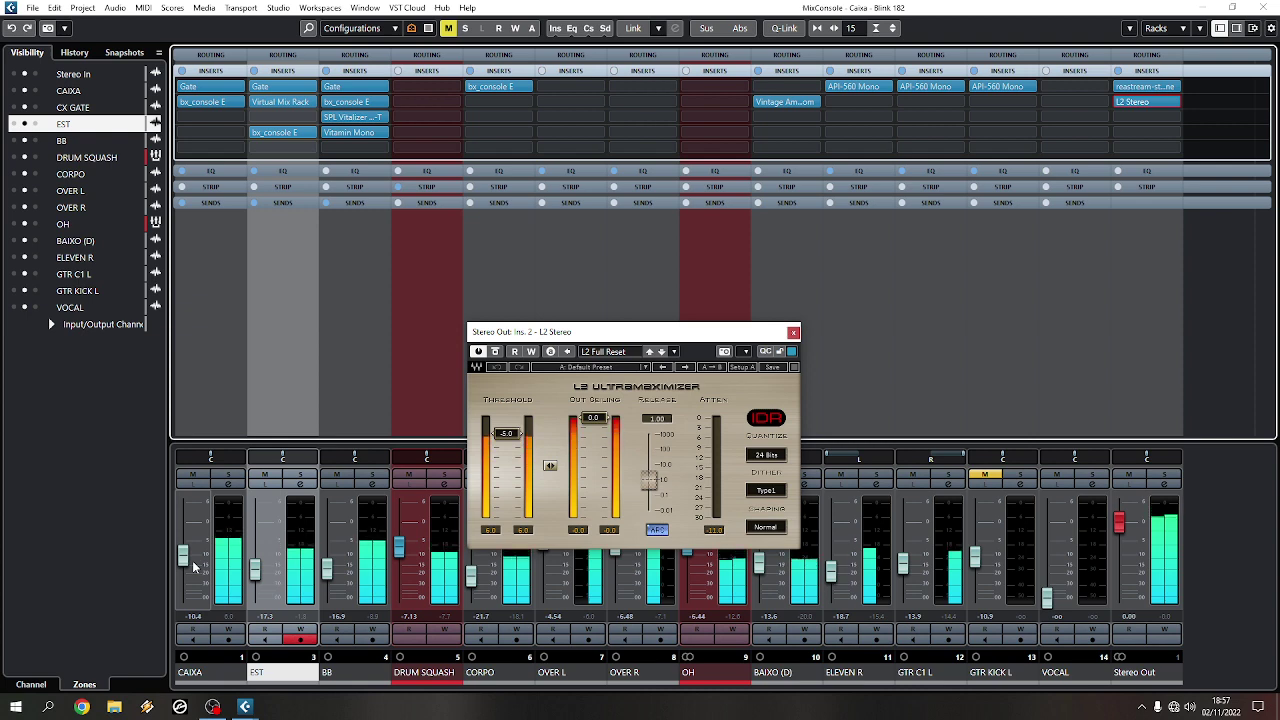
scroll(192, 560, "down", 1)
scroll(252, 576, "up", 2)
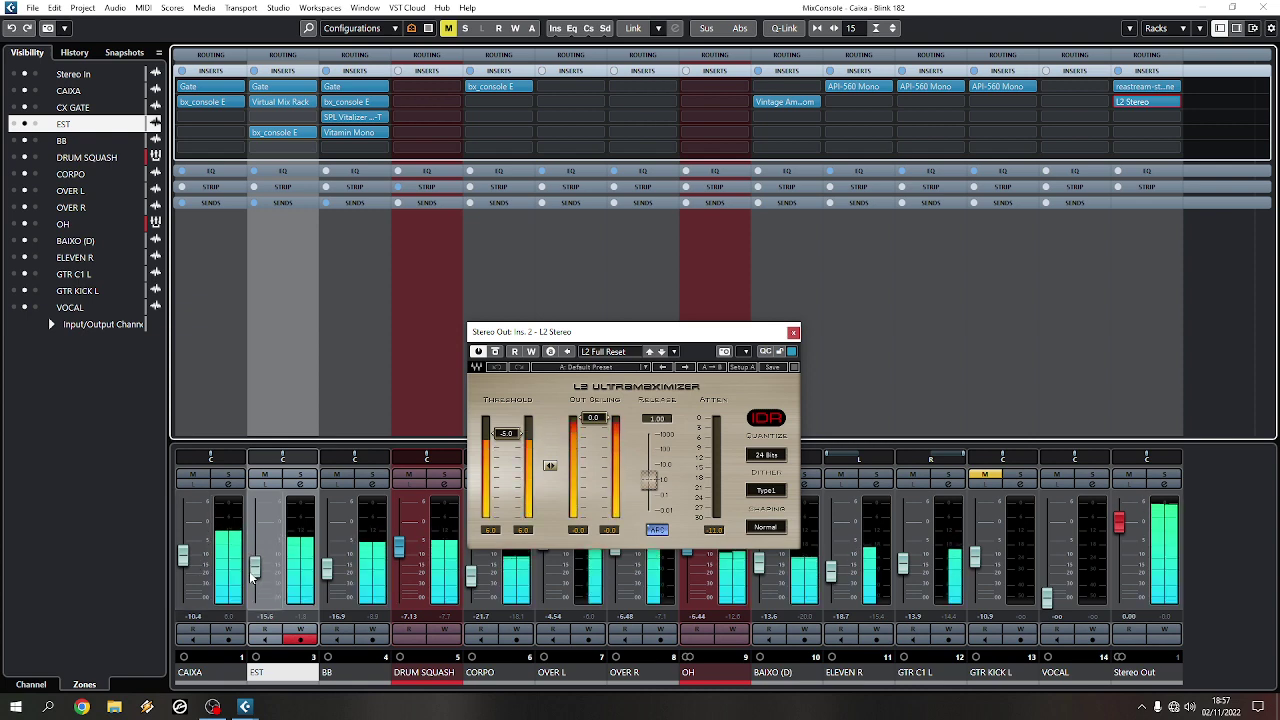
- Set the L2 limiter's out ceiling to -0.1, close it, and return to the project window
scroll(602, 425, "down", 1)
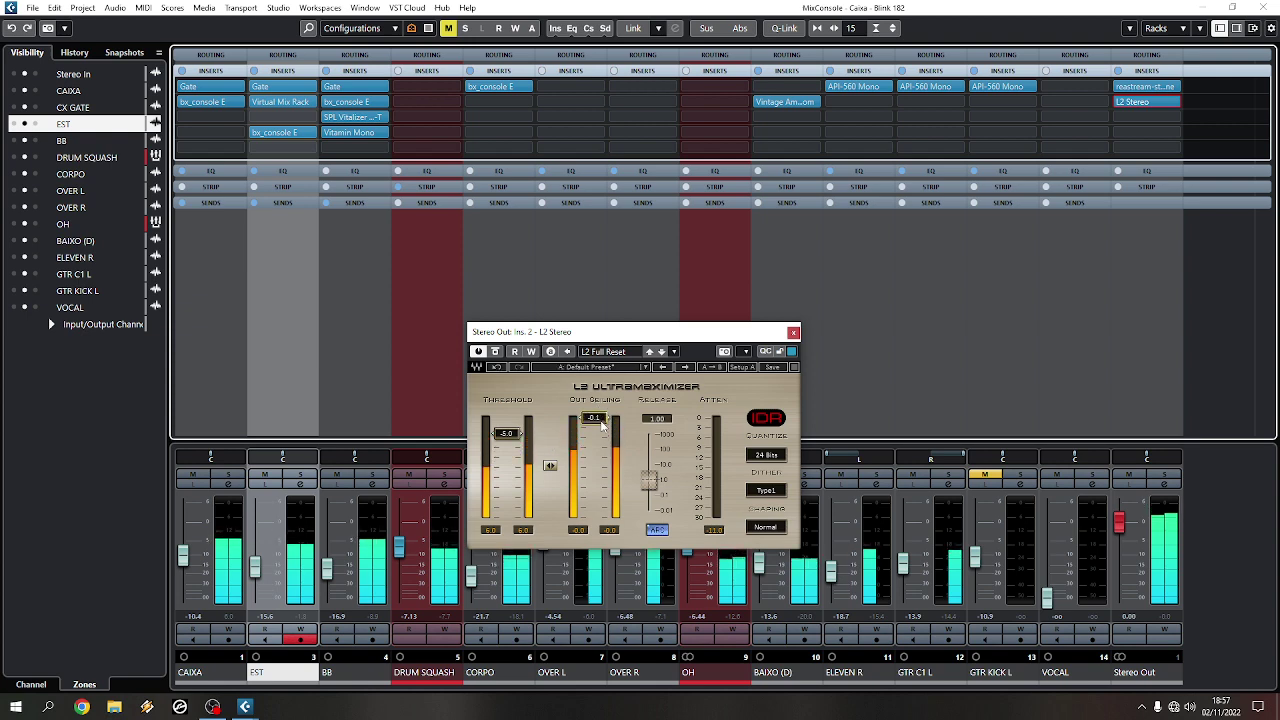
left_click(793, 333)
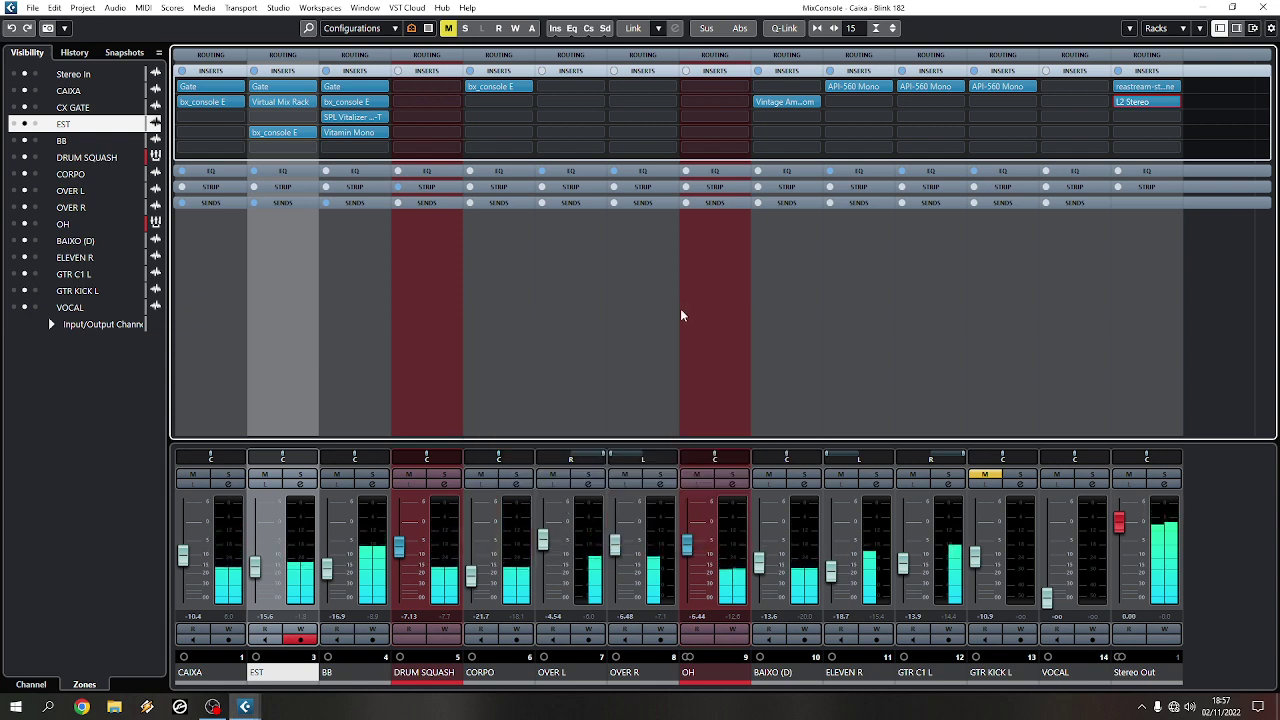
key("F3")
key("space")
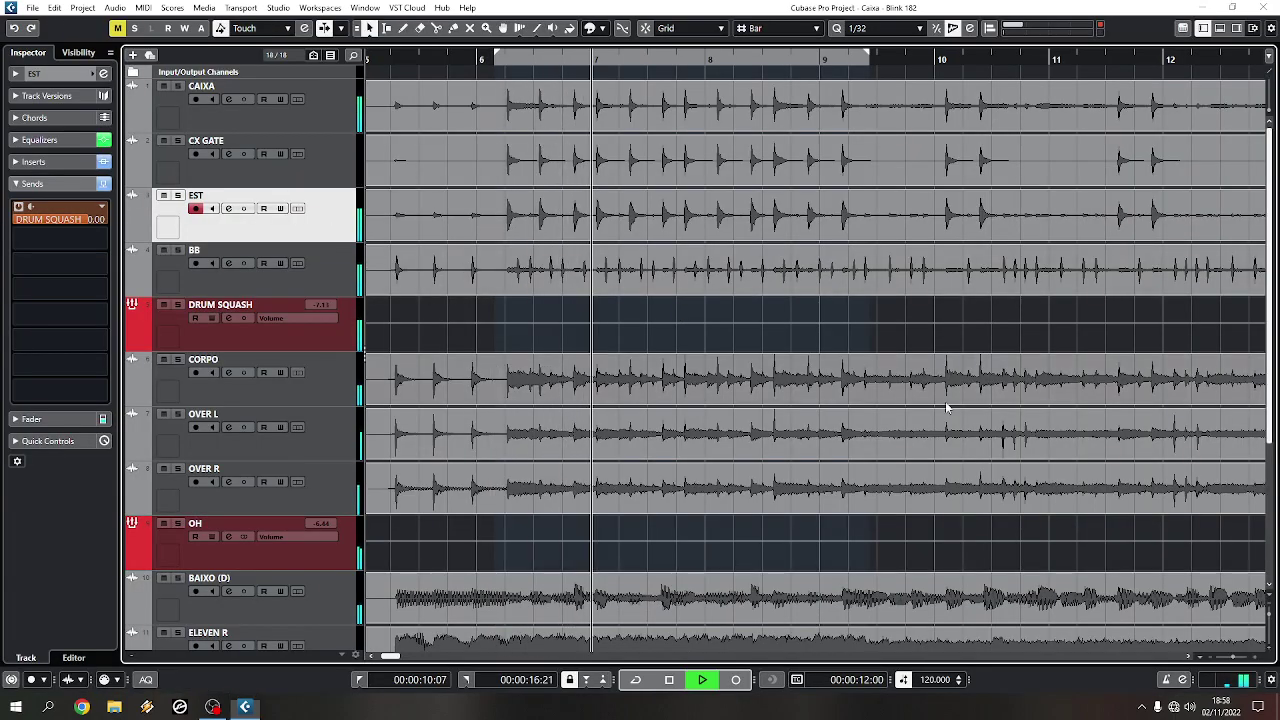
- Mute the GTR C1 L, ELEVEN R and BAIXO (D) channels in the mixer and listen to the drum loop without them
key("F3")
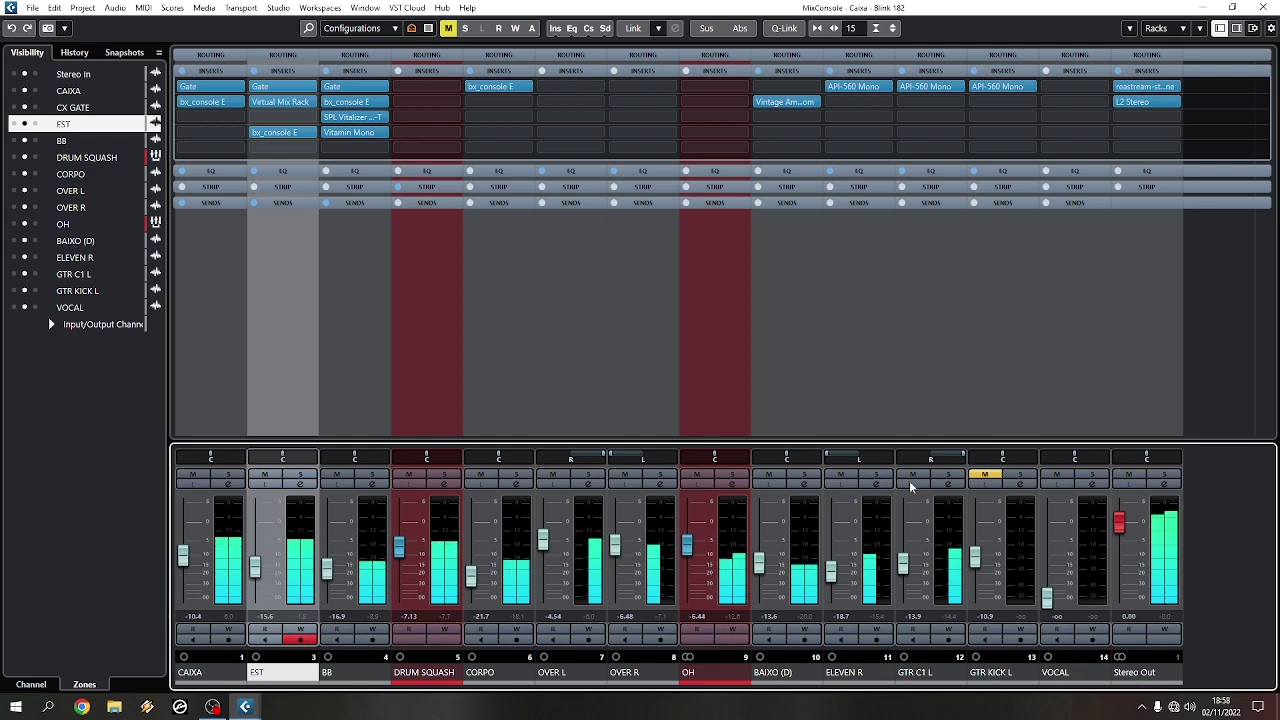
left_click(912, 475)
left_click(840, 475)
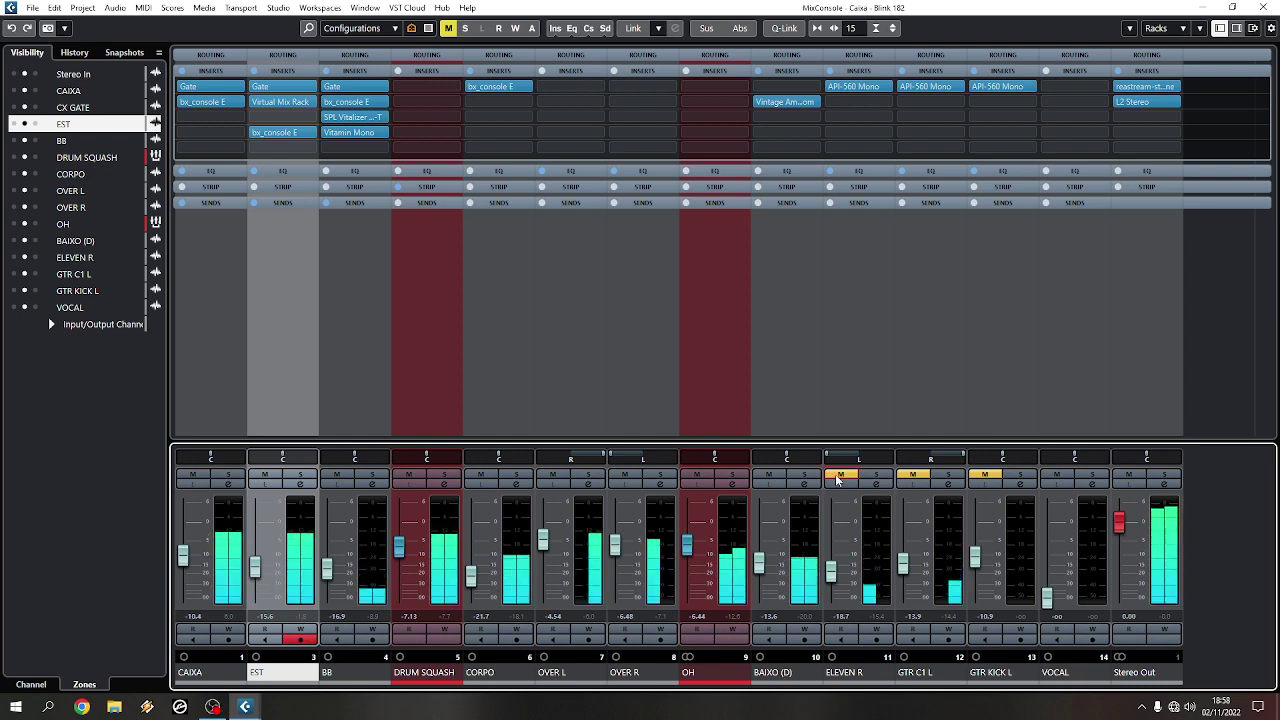
left_click(776, 476)
key("F3")
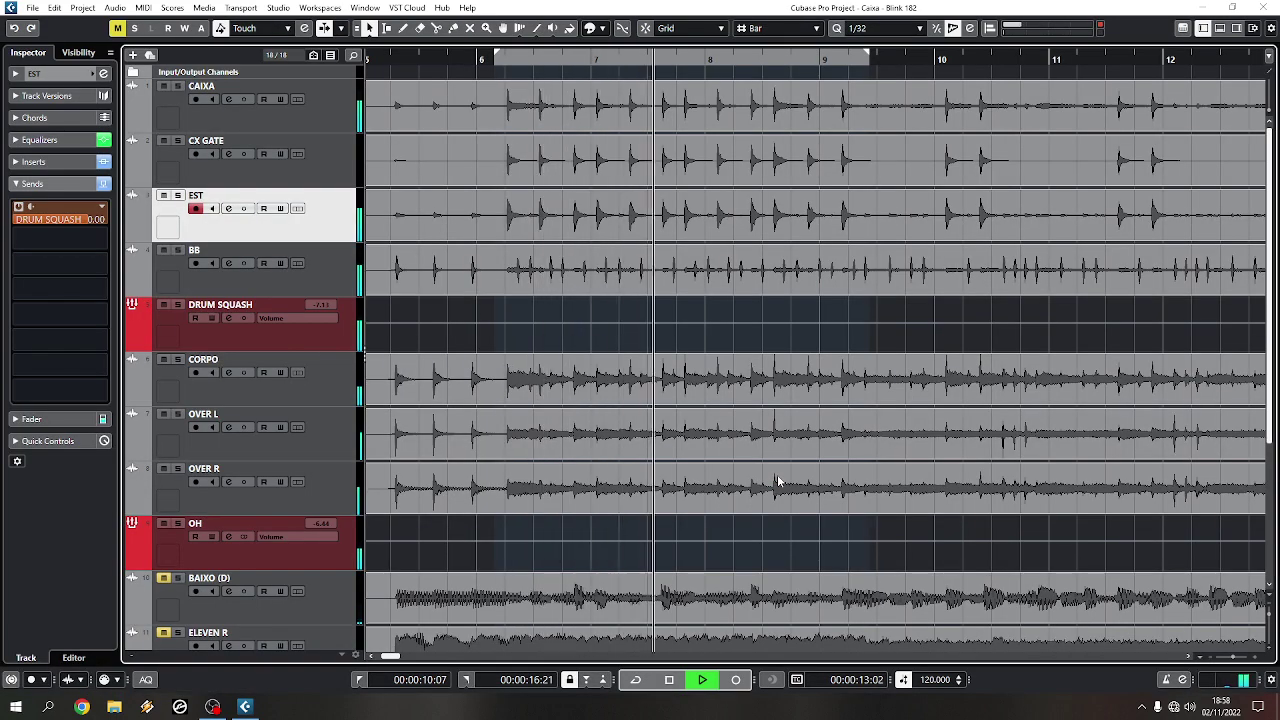
key("space")
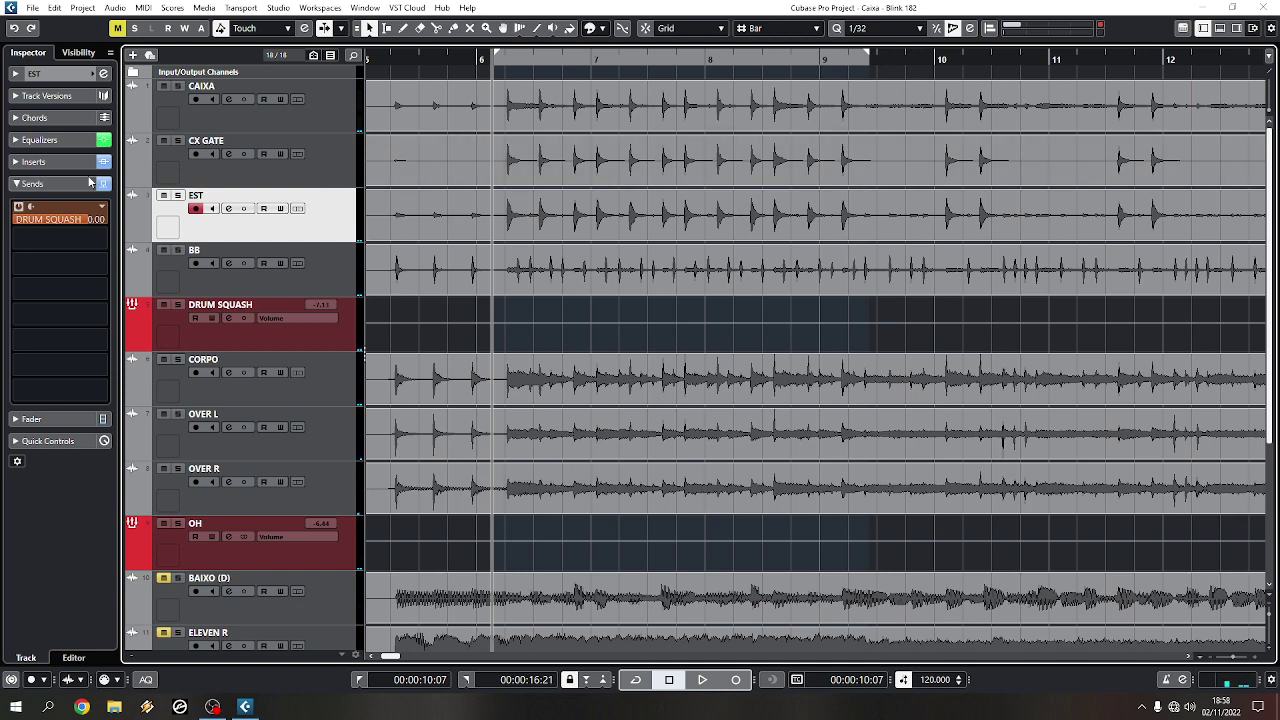
right_click(310, 232)
mouse_move(346, 238)
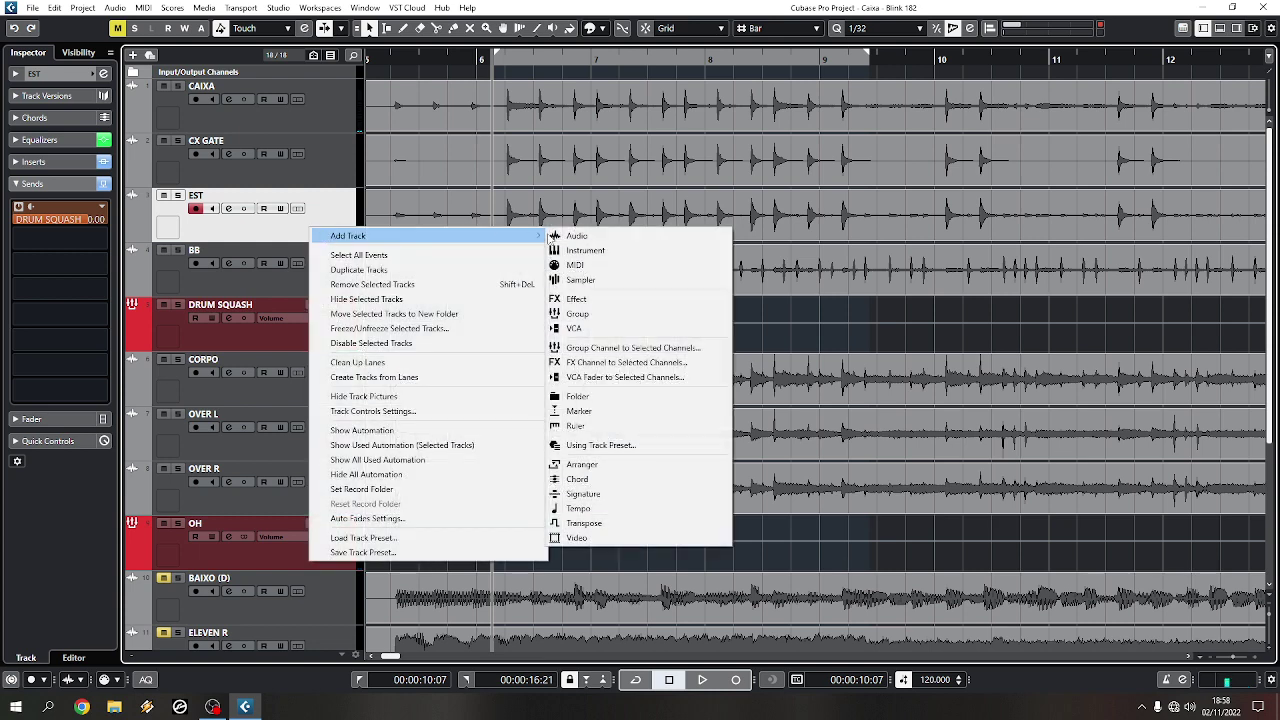
left_click(592, 362)
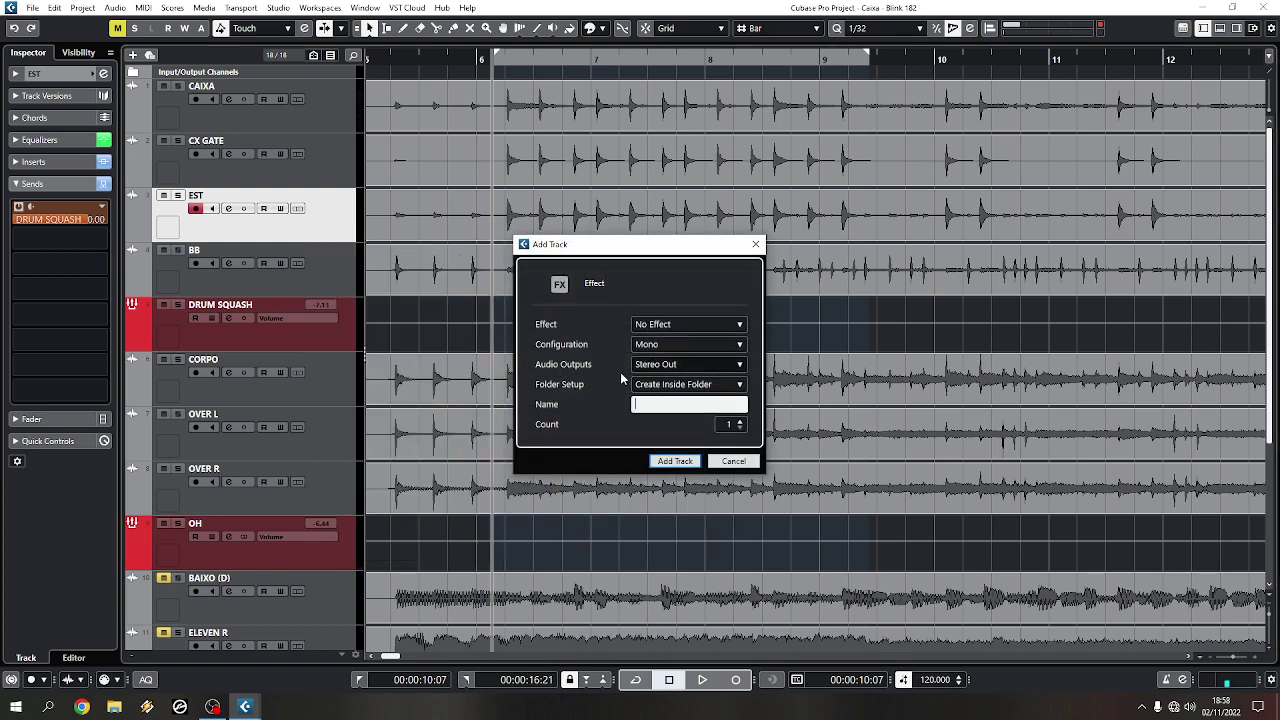
key("Escape")
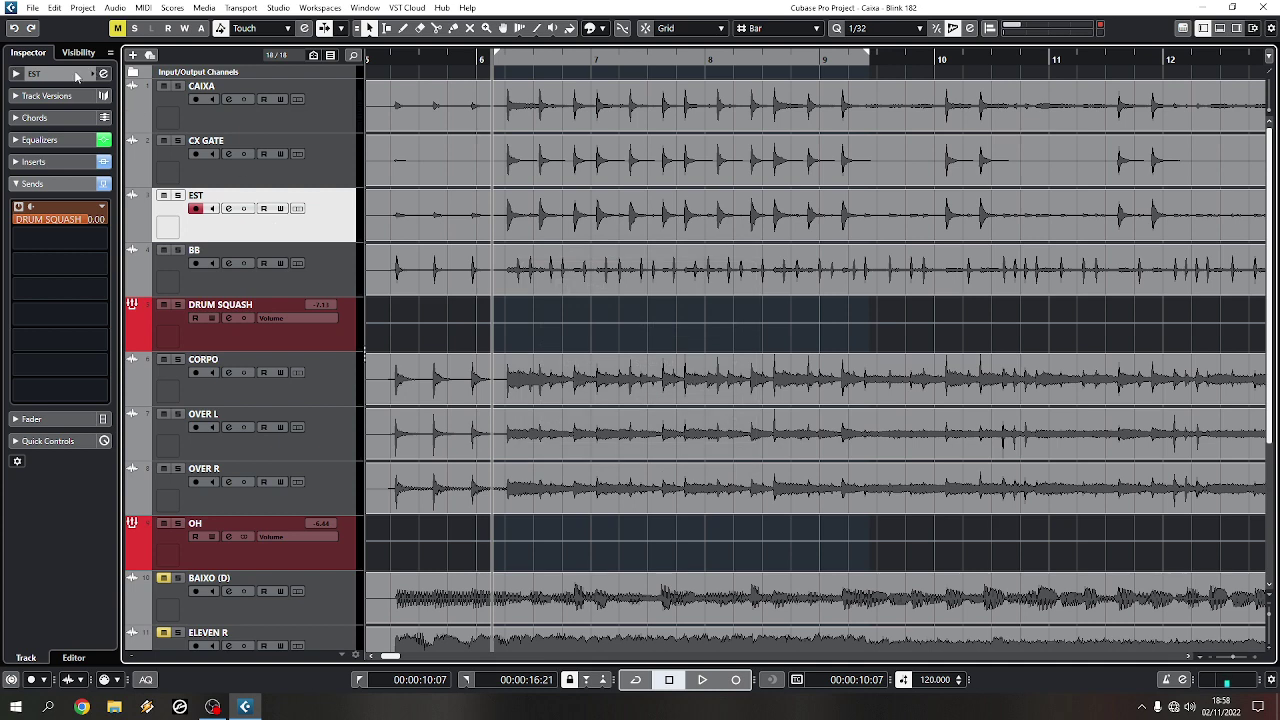
- Add a mono FX channel with no effect to the EST track, output to Stereo Out, and show EST's sends
left_click(330, 222)
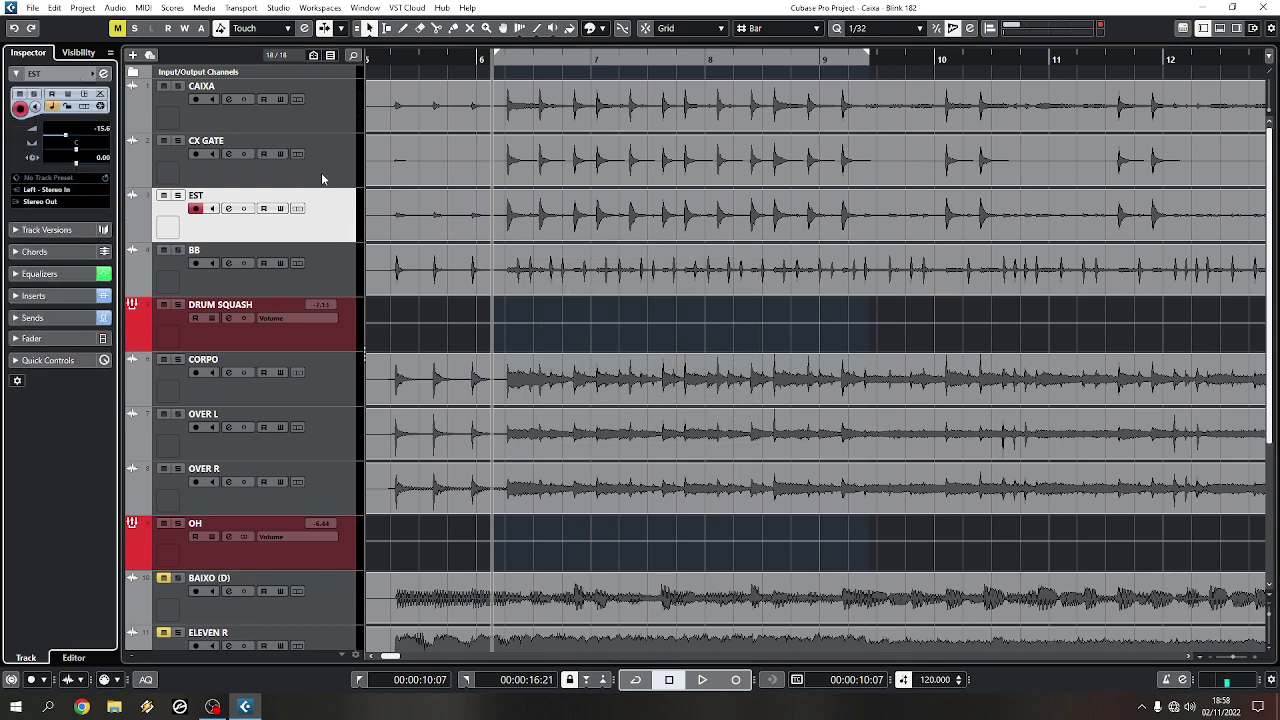
right_click(329, 228)
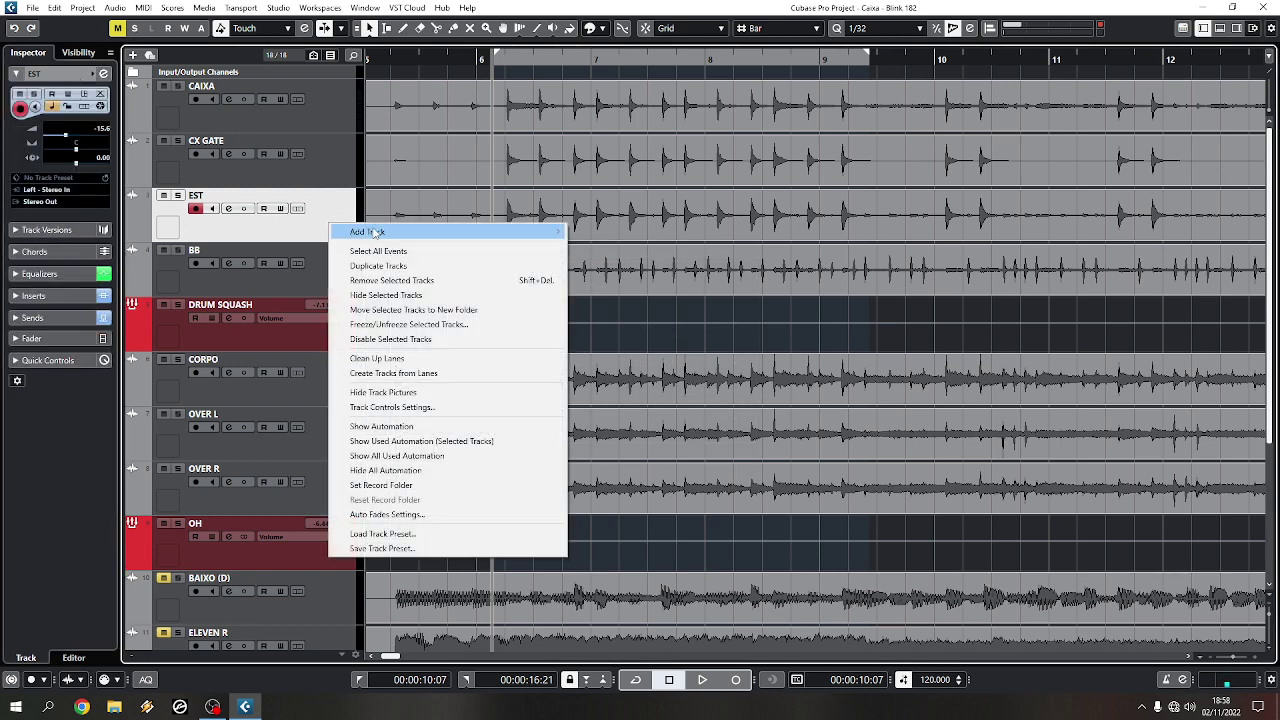
mouse_move(409, 232)
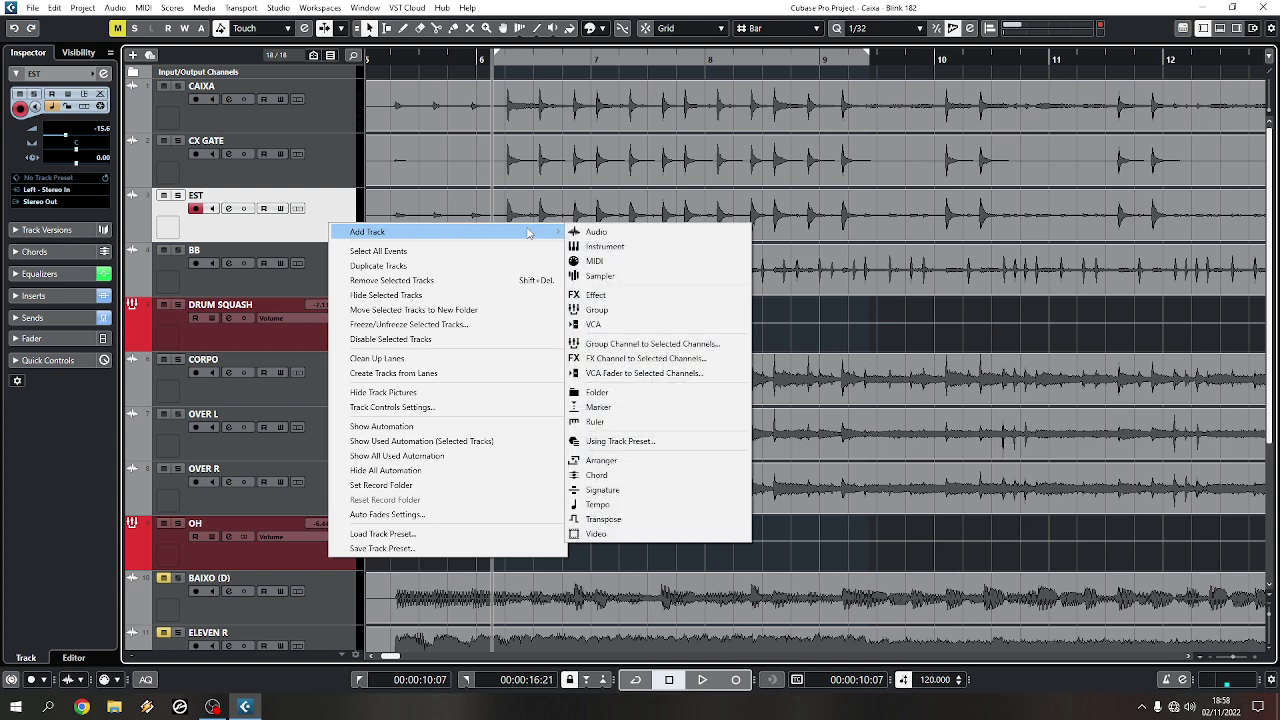
left_click(676, 366)
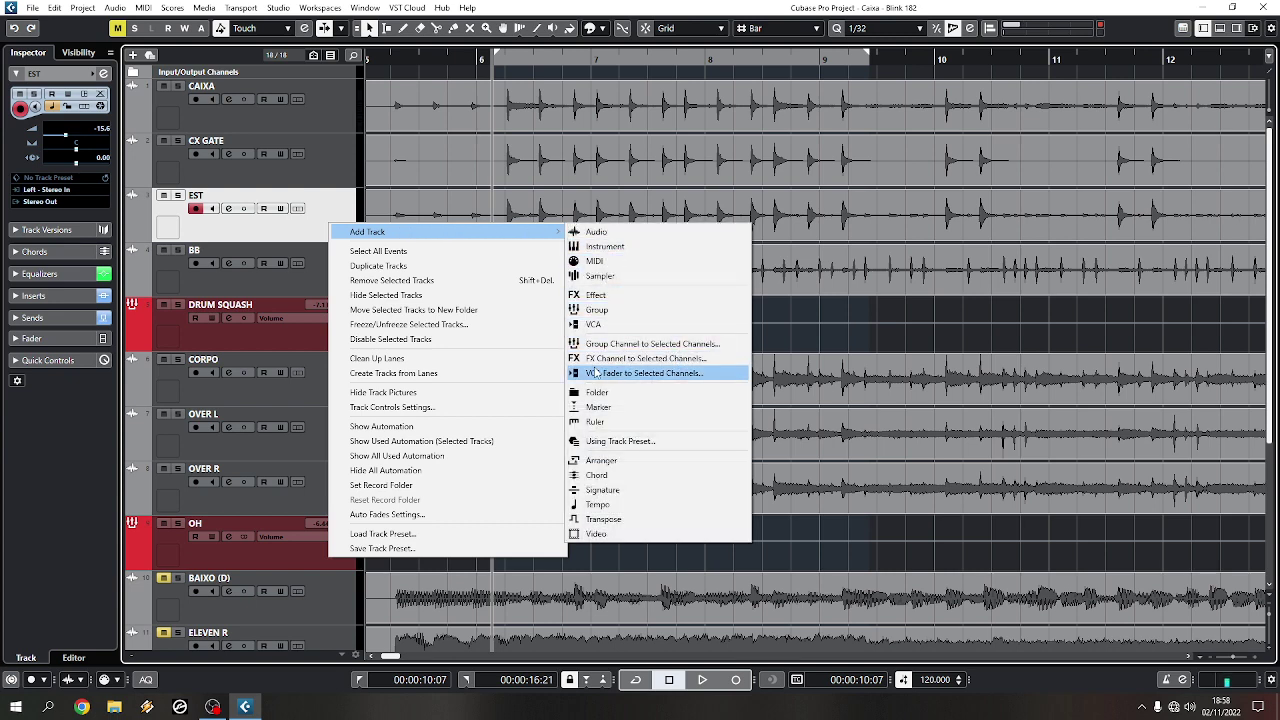
left_click(666, 358)
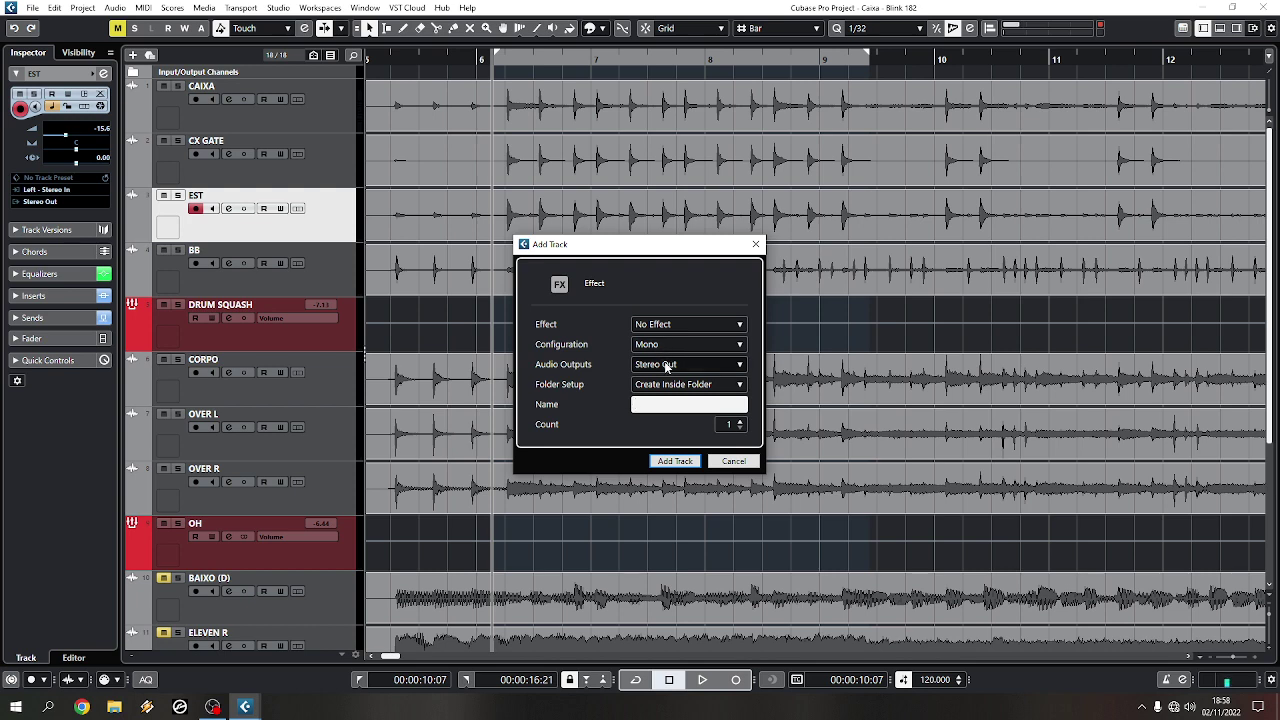
left_click(673, 462)
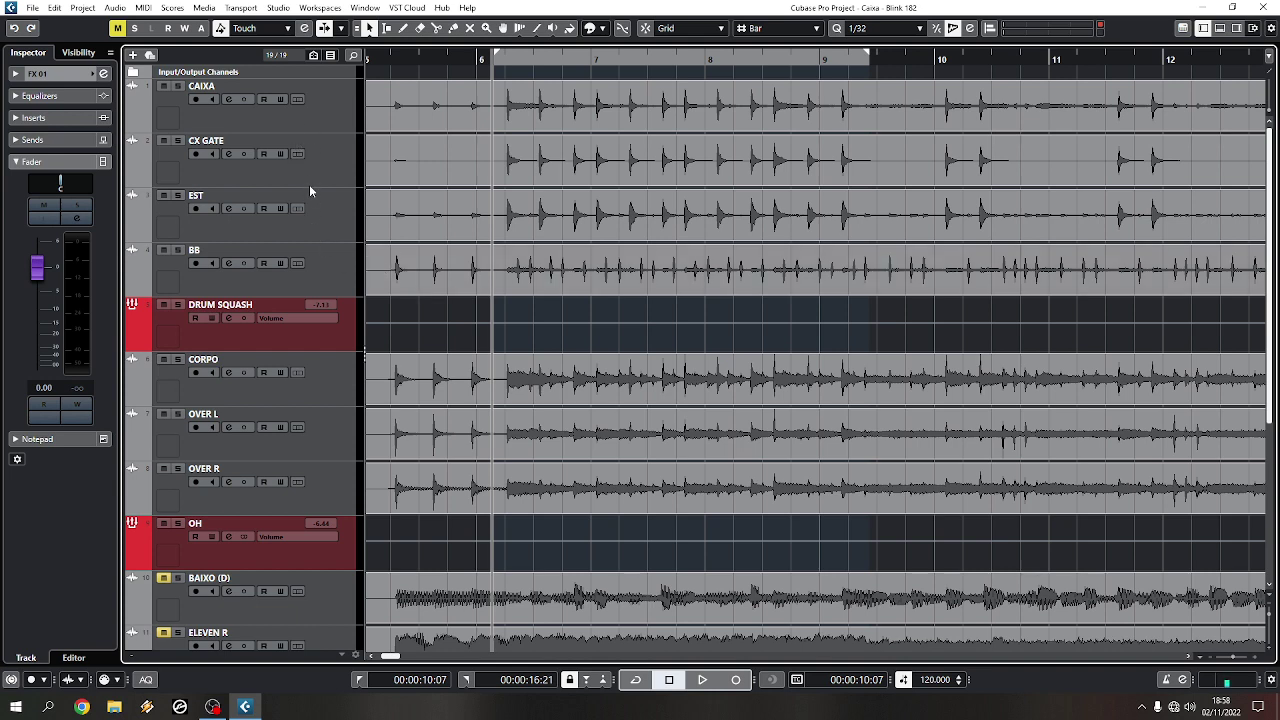
left_click(310, 222)
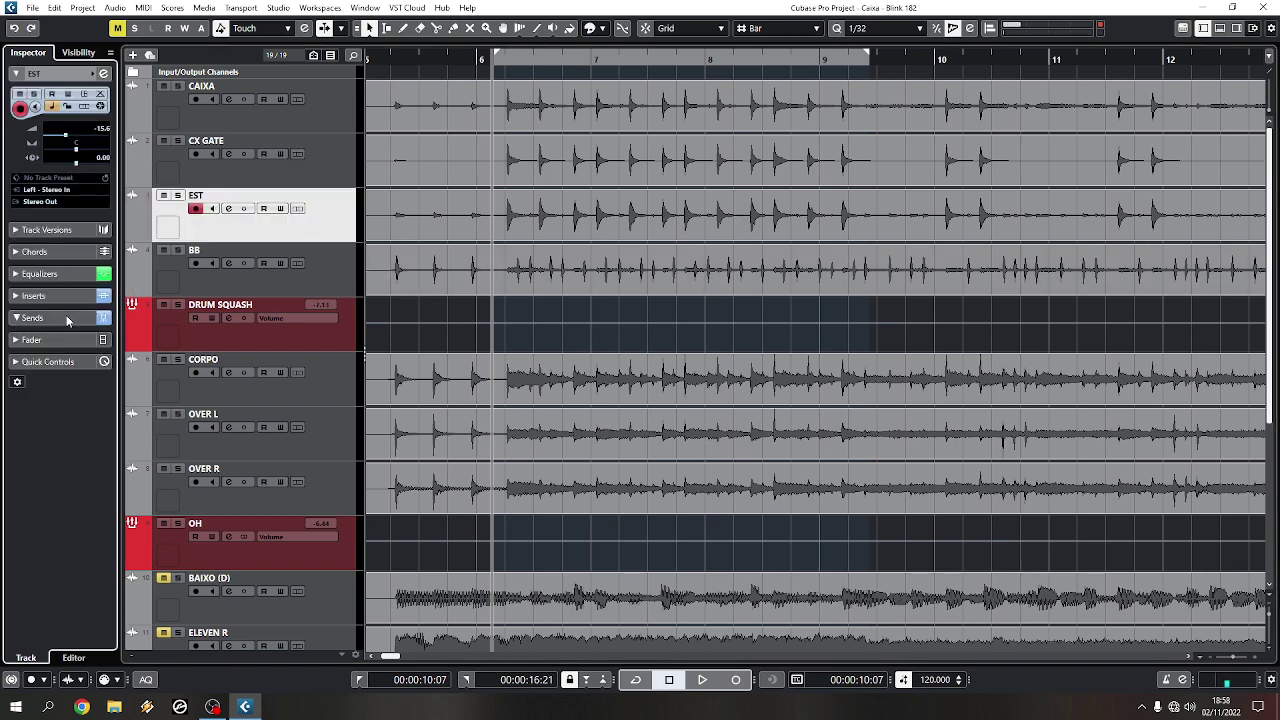
left_click(32, 317)
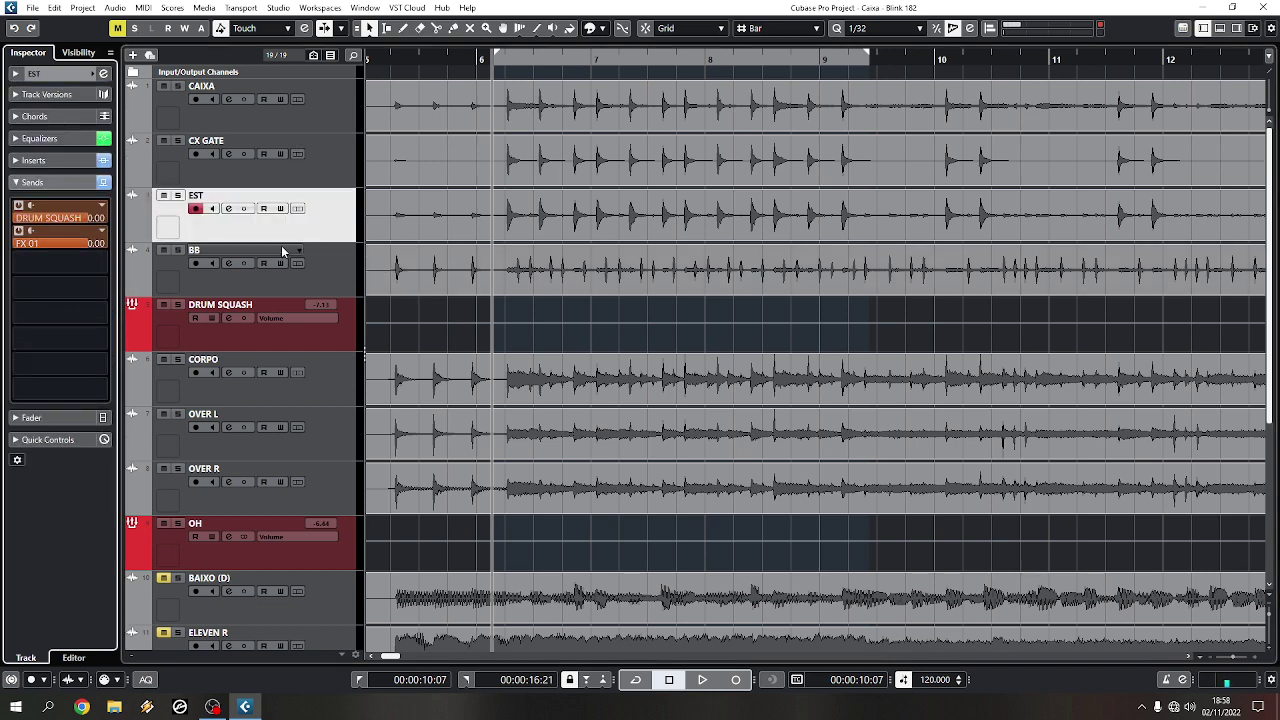
- Fix FX 01 in the mixer's left zone and Stereo Out in the right zone
key("F3")
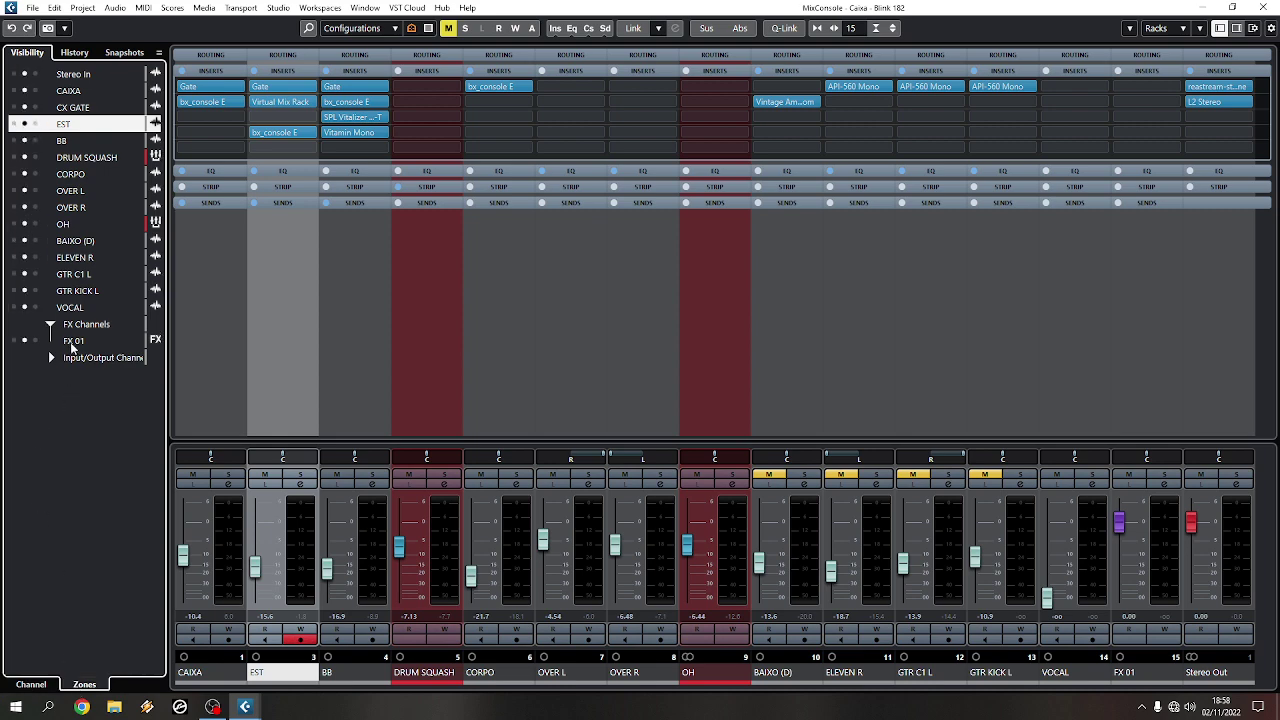
left_click(13, 342)
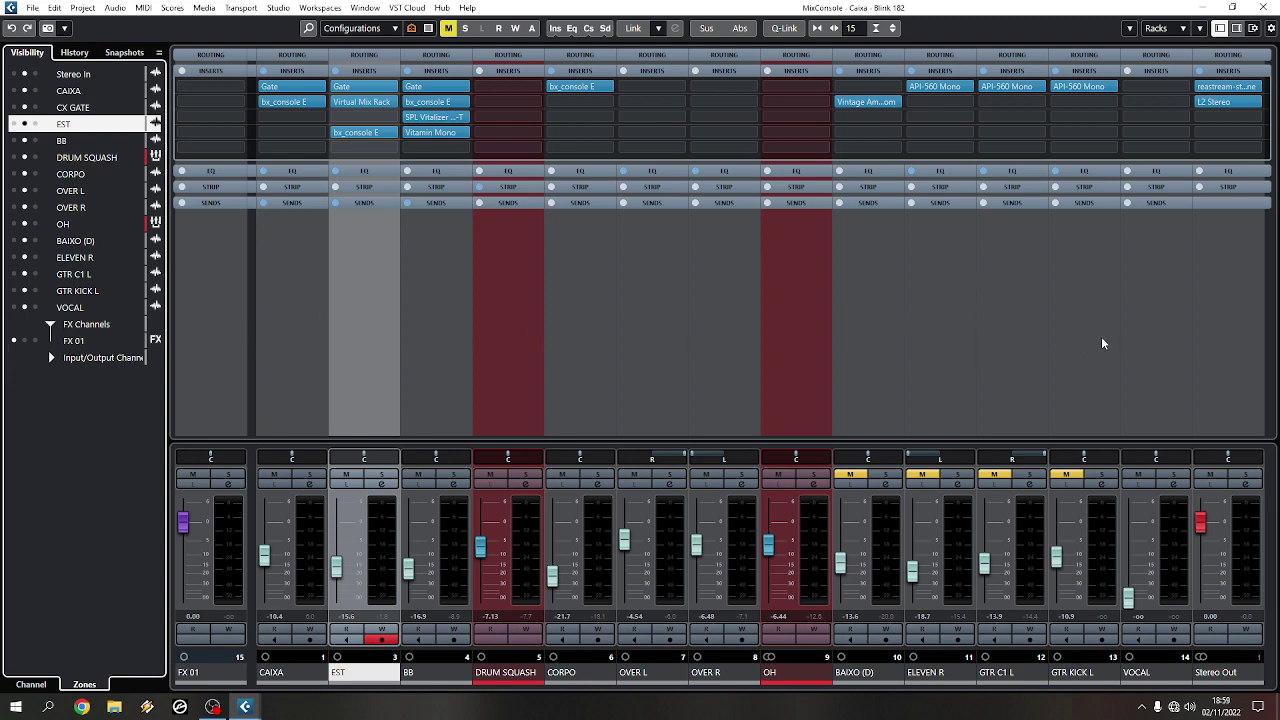
left_click(54, 360)
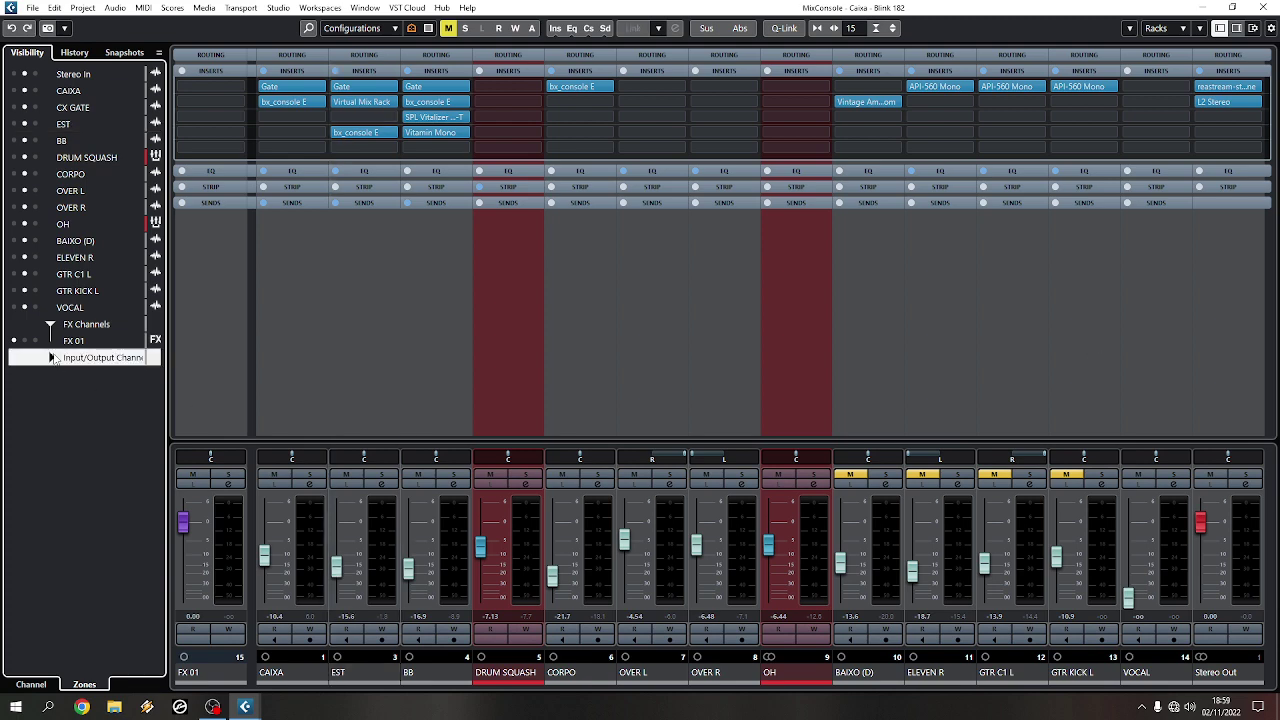
left_click(35, 374)
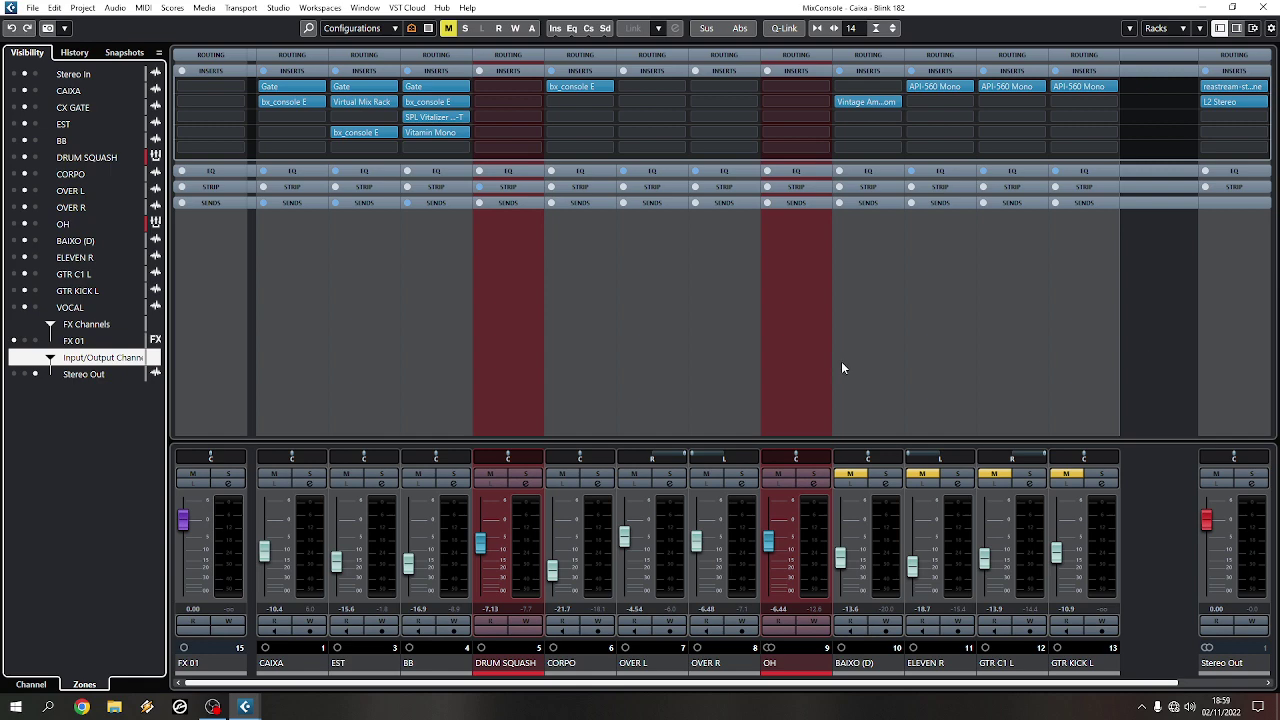
- Lower the FX 01 fader to -3.06 and insert the ValhallaRoom reverb in its first insert slot
left_click_drag(172, 534, 186, 552)
left_click(220, 87)
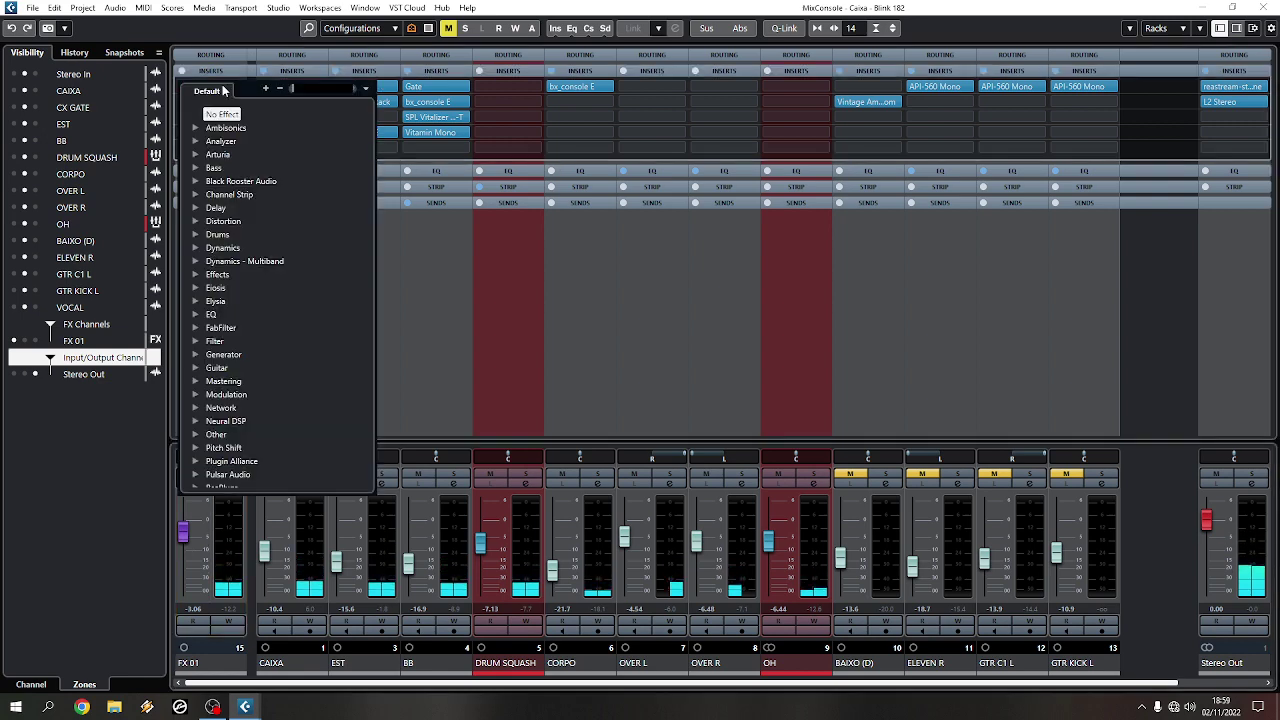
type("room")
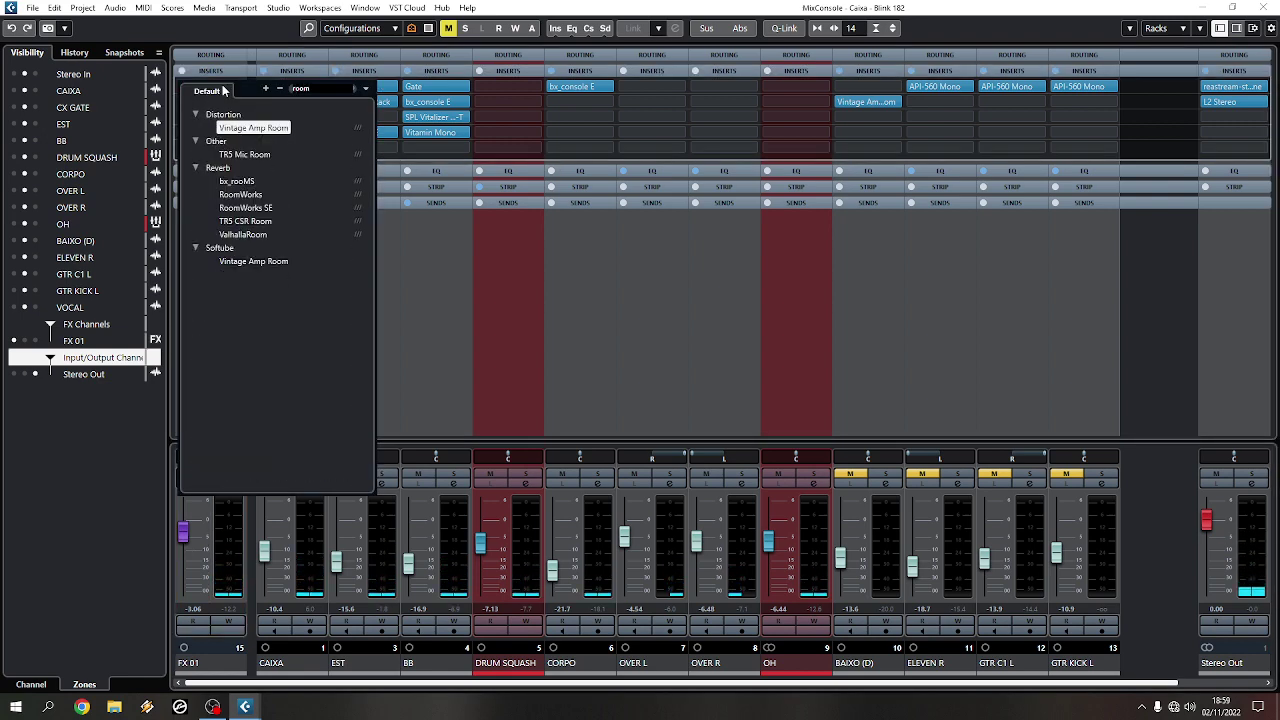
left_click(243, 234)
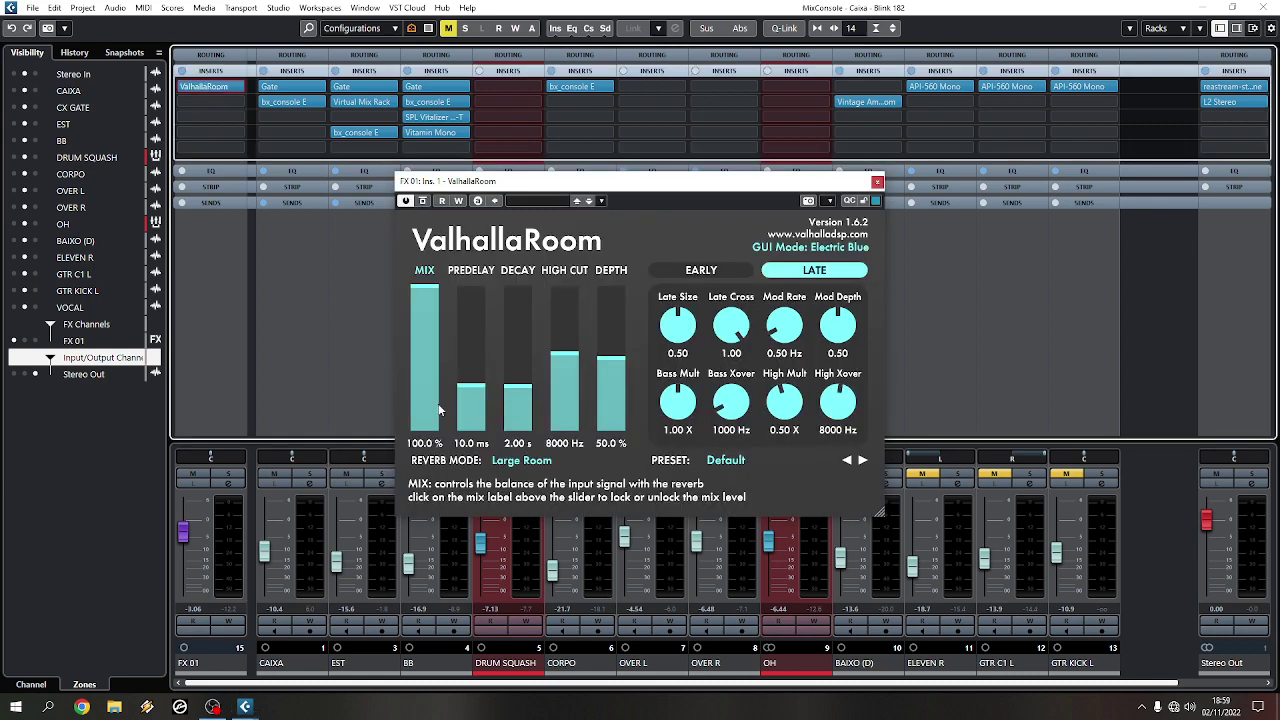
- Play the drum loop and set ValhallaRoom's decay to 0.71 s
key("space")
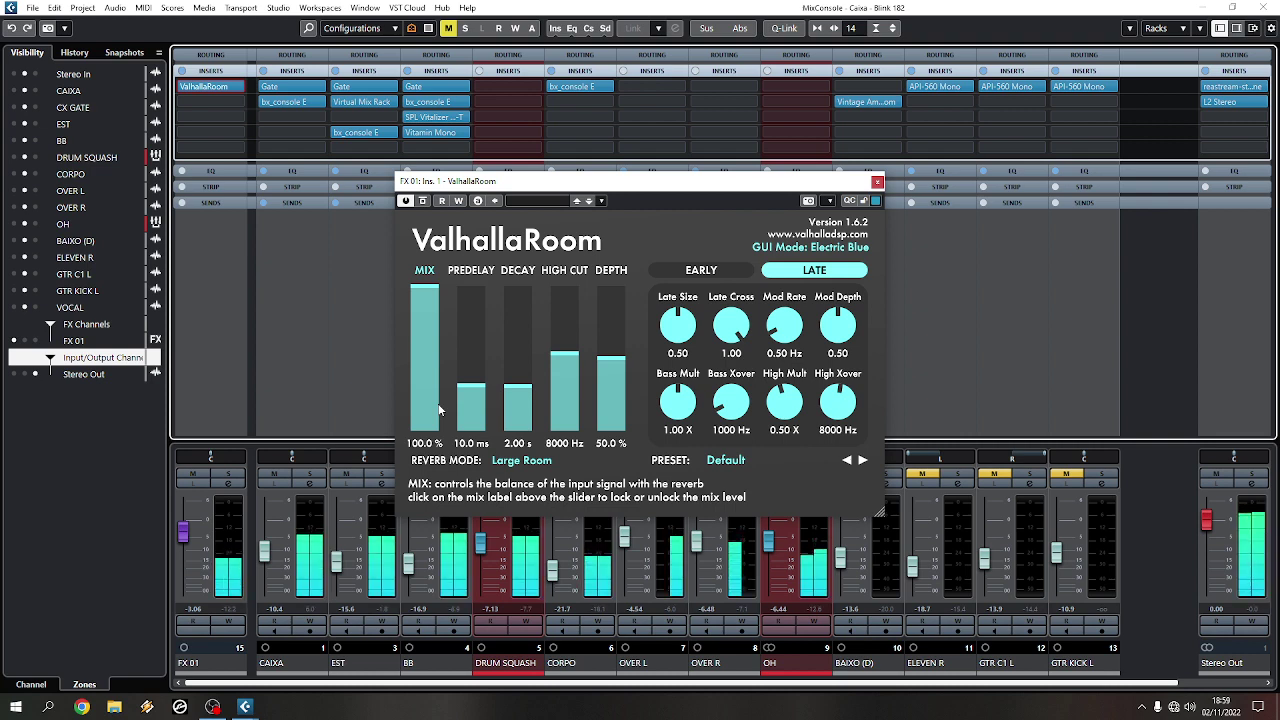
left_click(531, 398)
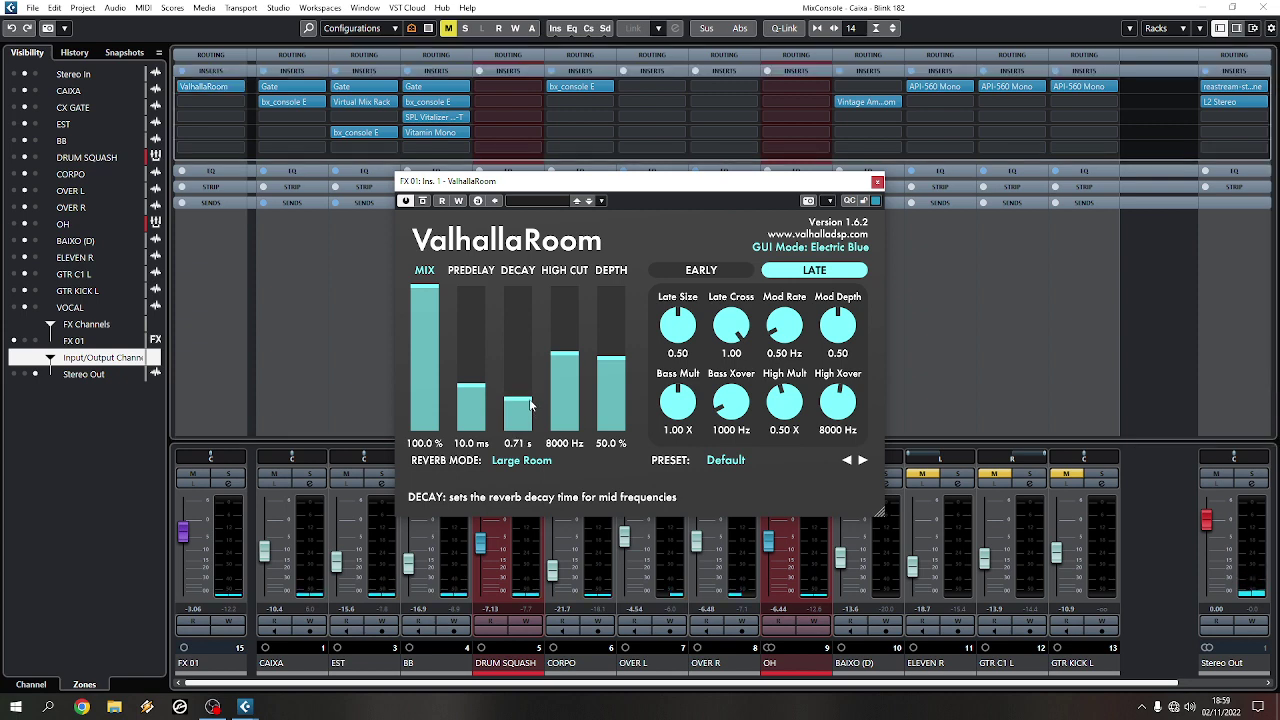
- Set ValhallaRoom's decay to 0.59 s and its predelay to 61.3 ms
left_click_drag(531, 405, 531, 408)
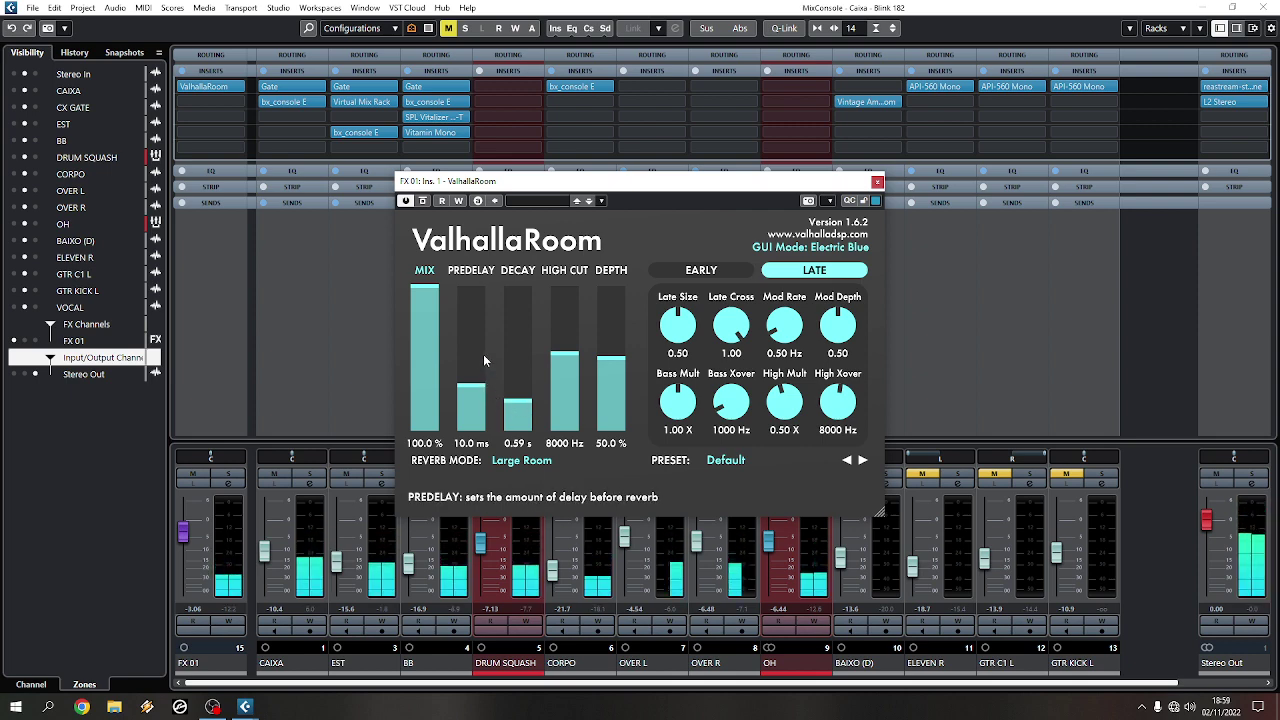
left_click_drag(484, 355, 484, 365)
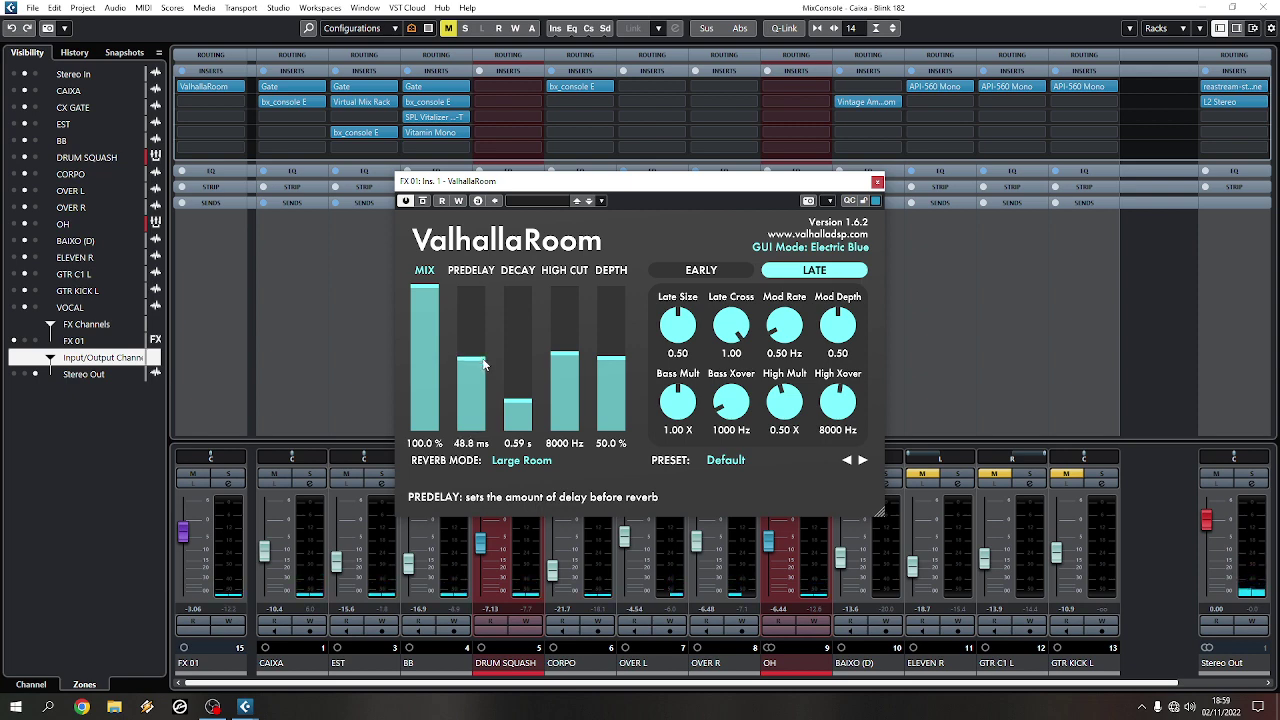
scroll(484, 365, "up", 2)
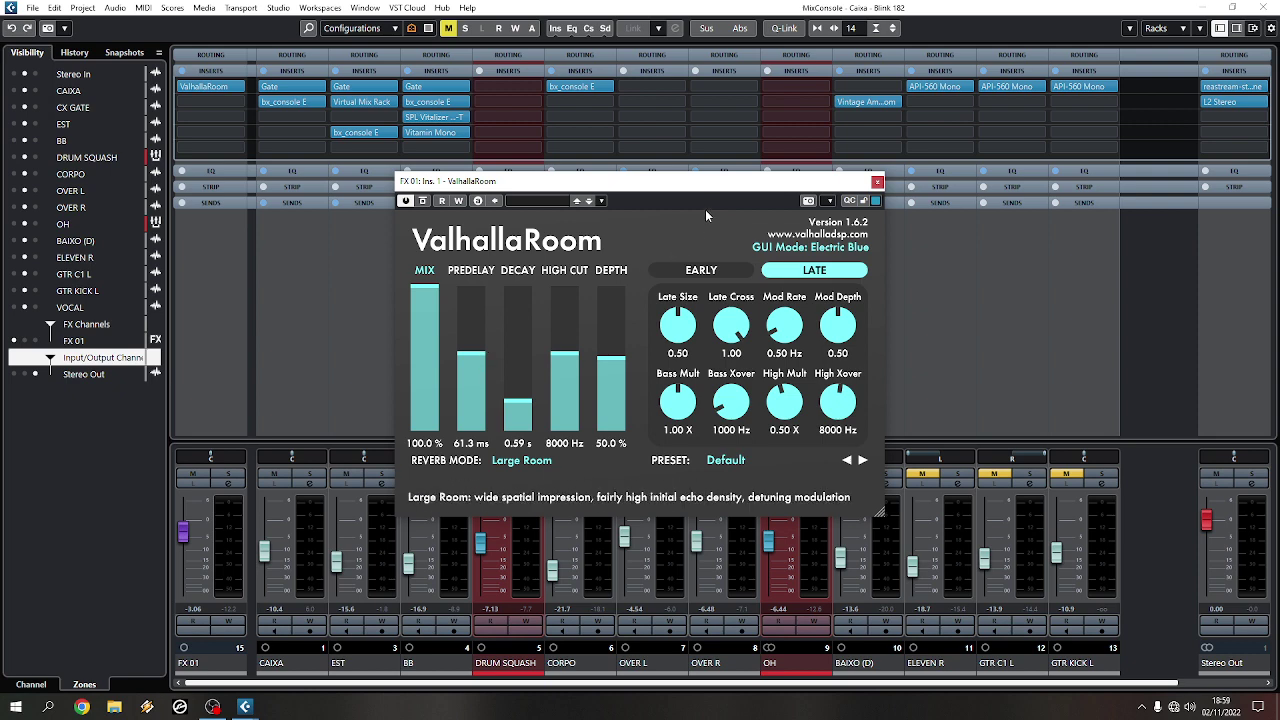
left_click_drag(701, 182, 690, 184)
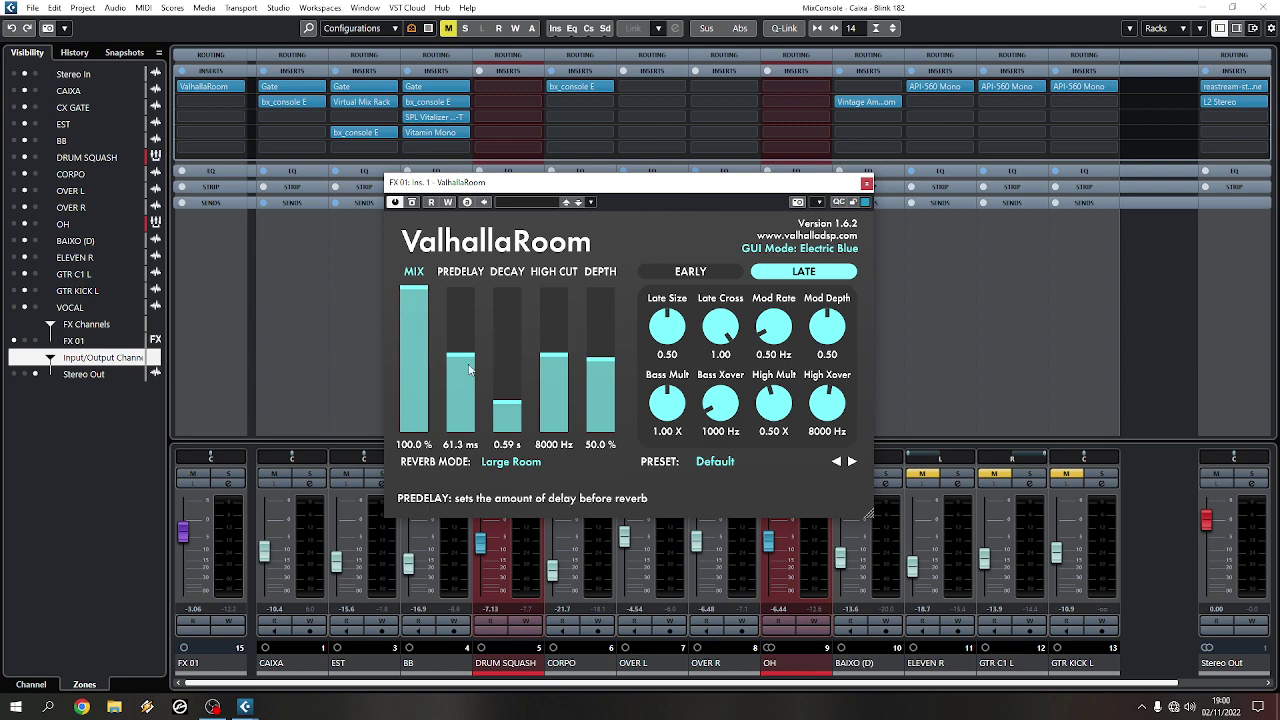
- While playing the drums, try ValhallaRoom predelays between 0 and 253.5 ms, settle on 48.8 ms and raise the high cut to 10060 Hz
left_click_drag(474, 369, 478, 366)
key("space")
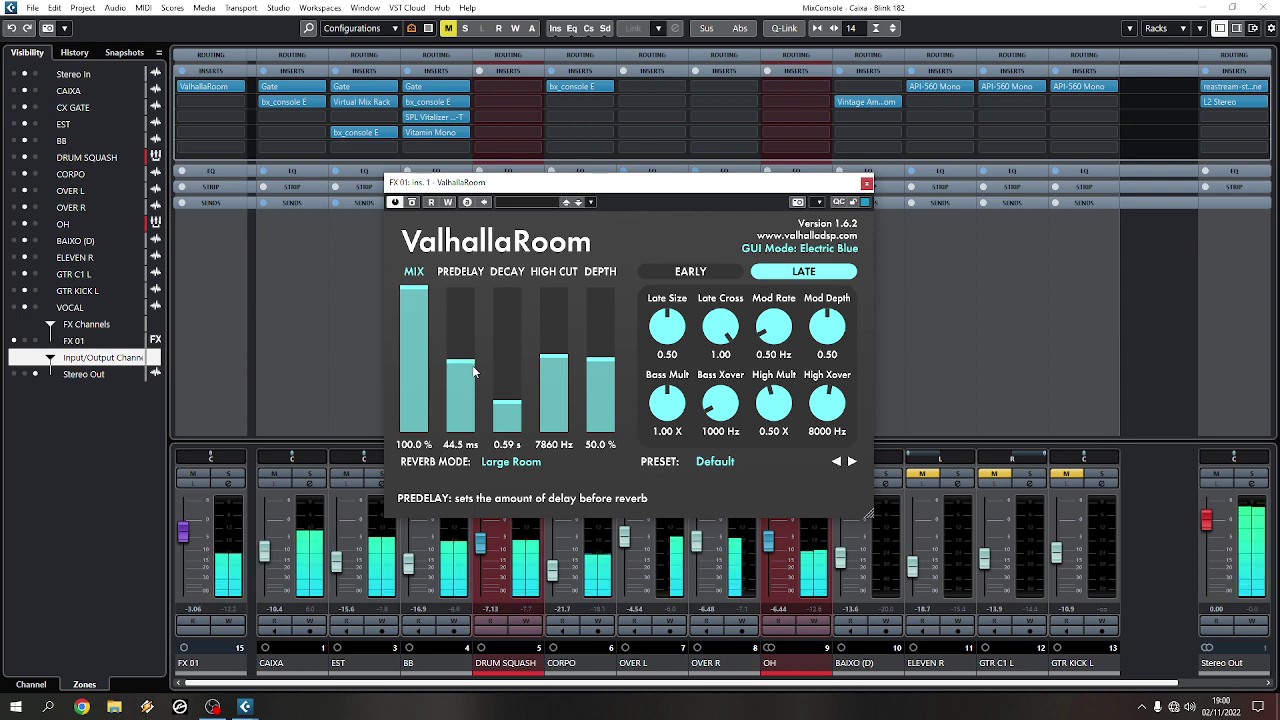
left_click_drag(475, 372, 478, 342)
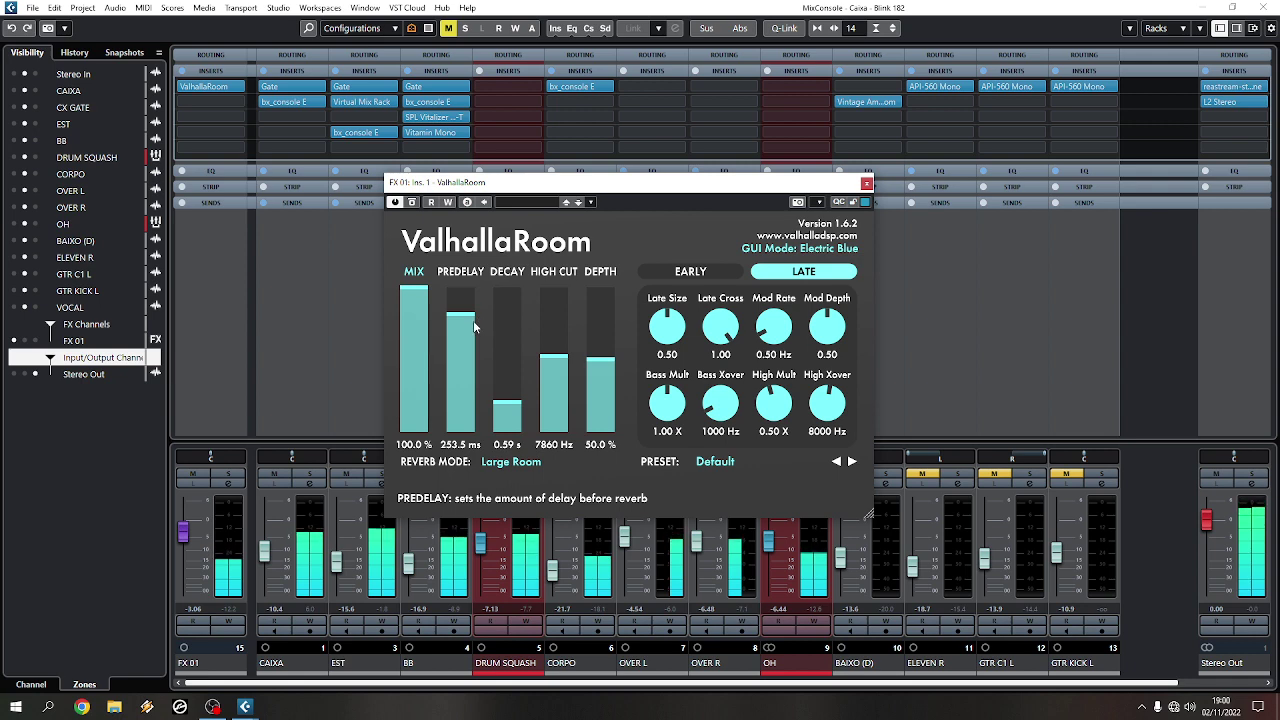
left_click_drag(475, 326, 472, 370)
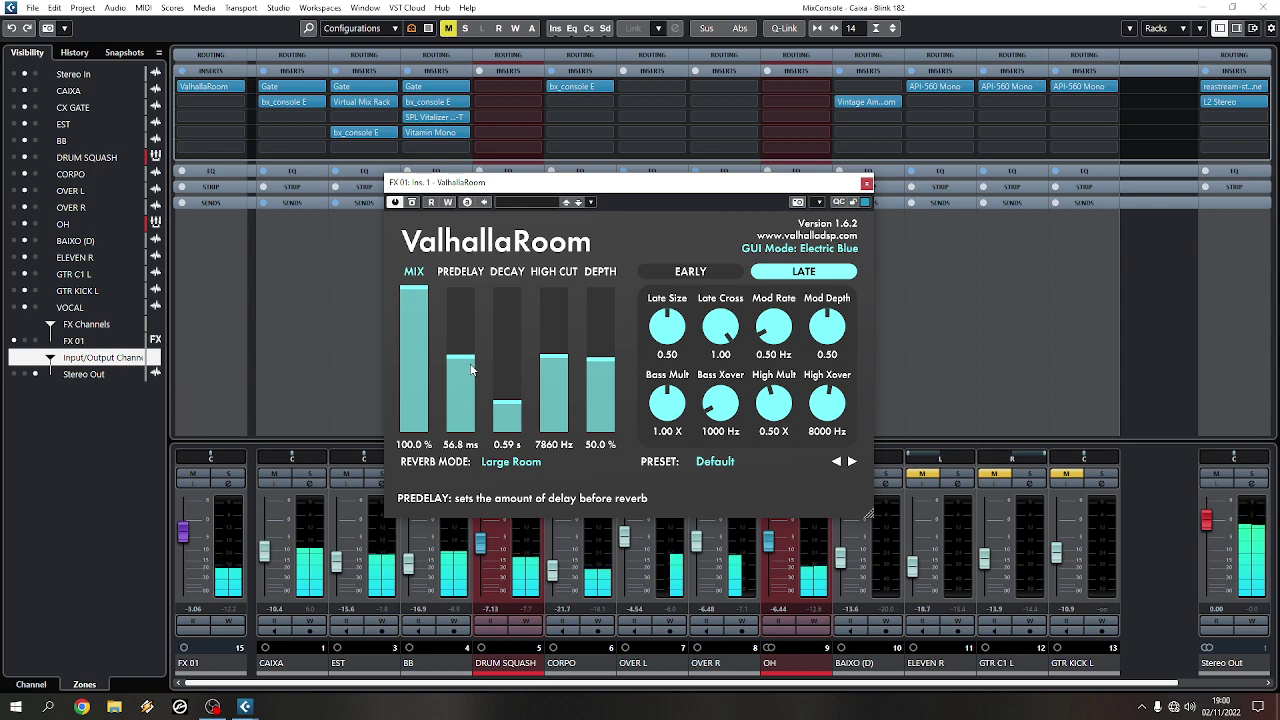
left_click_drag(473, 370, 466, 460)
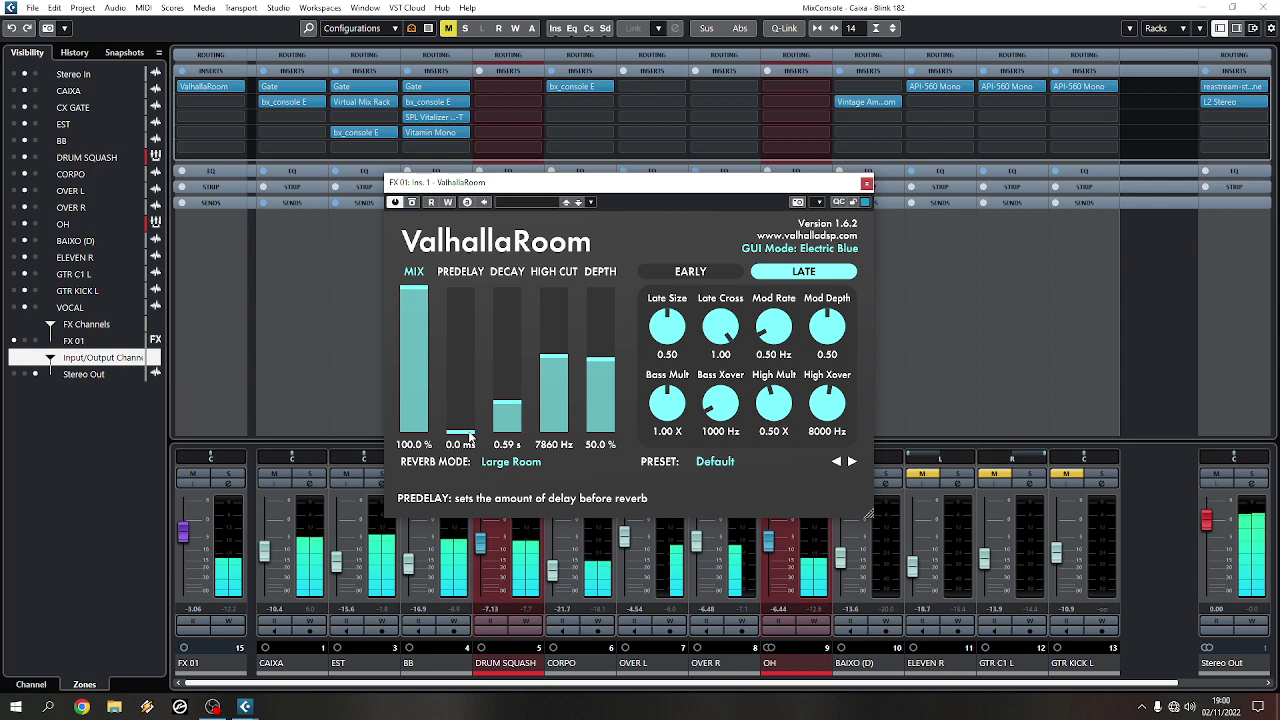
left_click_drag(464, 419, 469, 369)
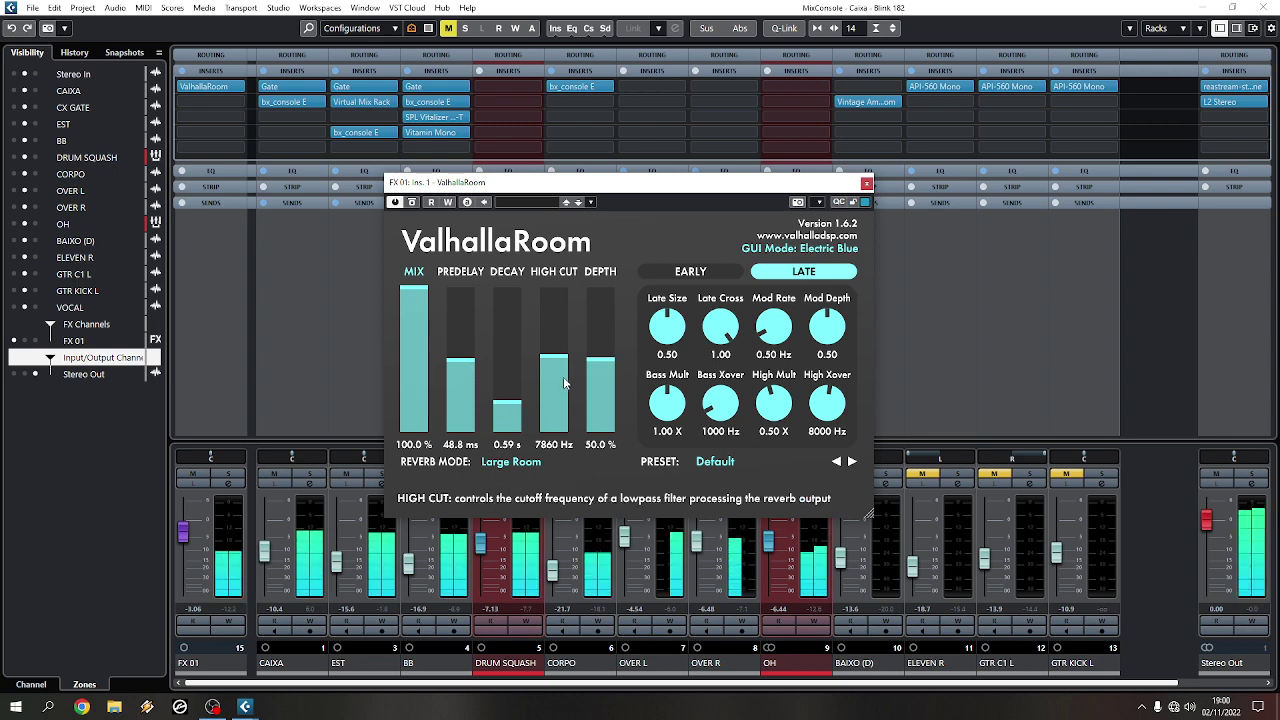
left_click_drag(563, 376, 561, 342)
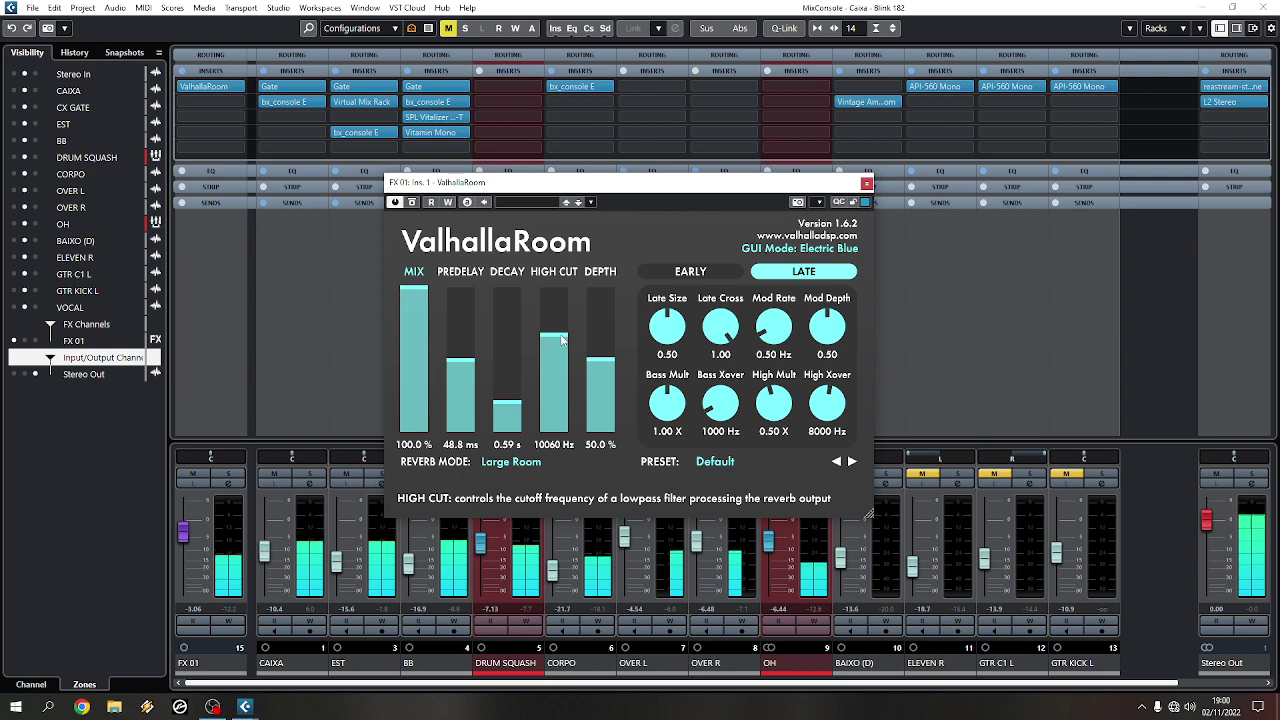
- Lower ValhallaRoom's mix to 87.1 %, close its window and bring the FX 01 fader down to -5.45
left_click(192, 545)
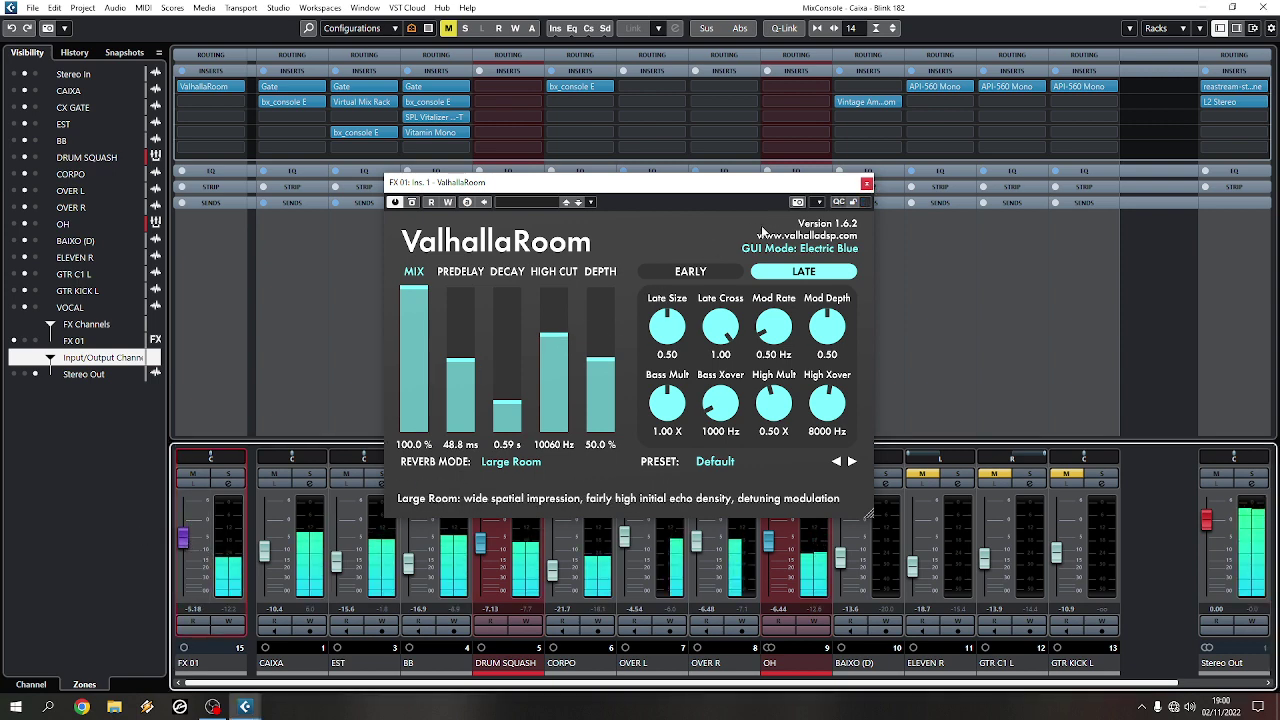
left_click_drag(411, 296, 416, 310)
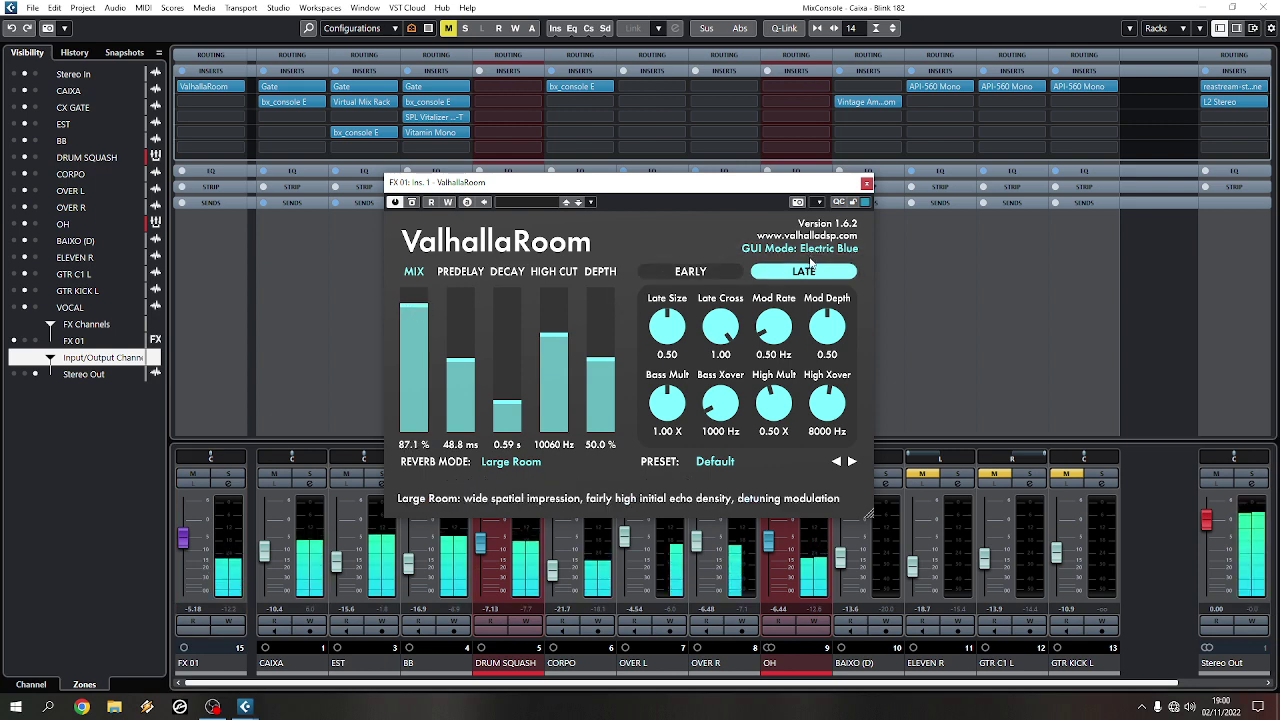
left_click(865, 184)
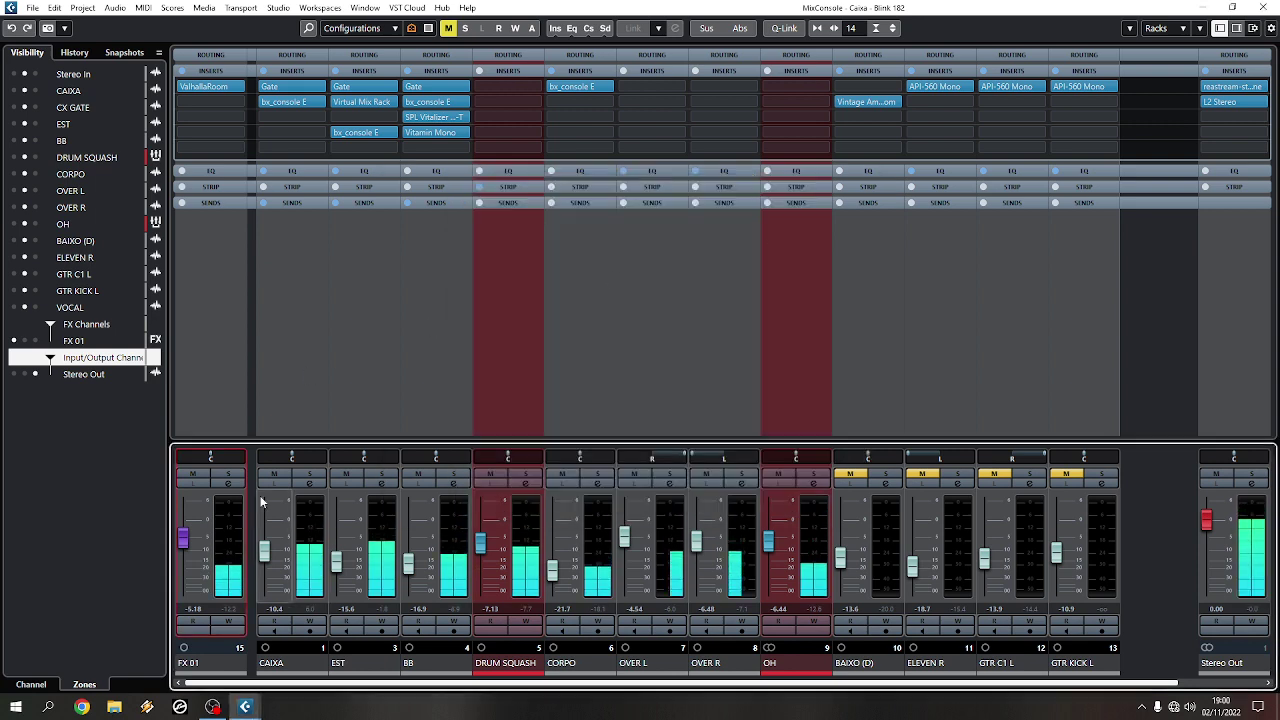
mouse_move(183, 540)
left_mouse_down()
mouse_move(183, 567)
mouse_move(190, 552)
left_mouse_up()
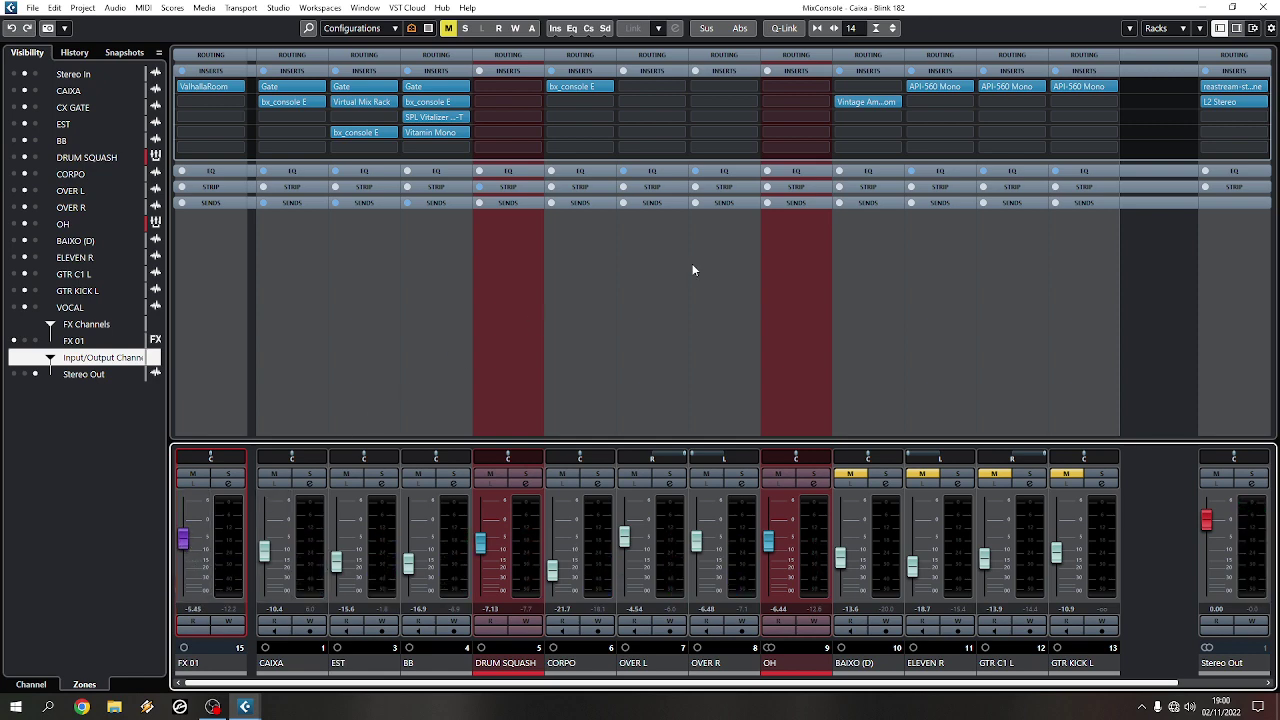
- Unmute the BAIXO (D) channel and compare the playing mix with FX 01 muted and unmuted
left_click(845, 477)
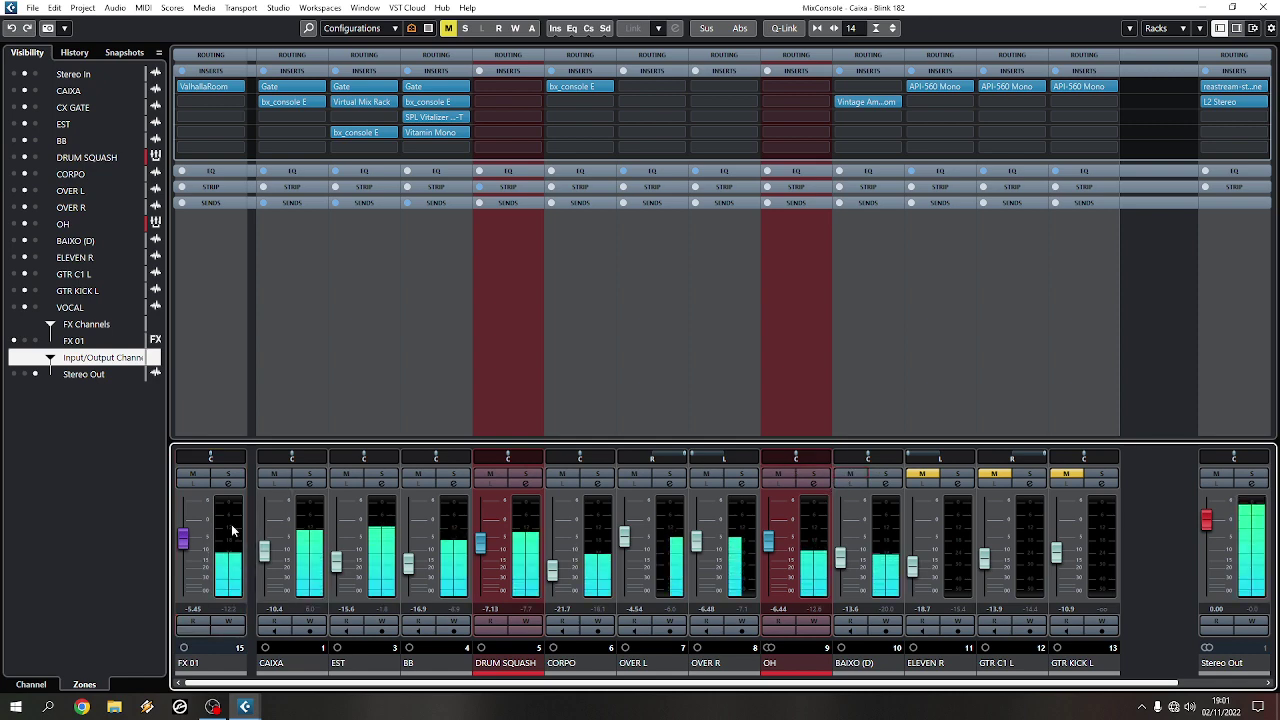
left_click(197, 475)
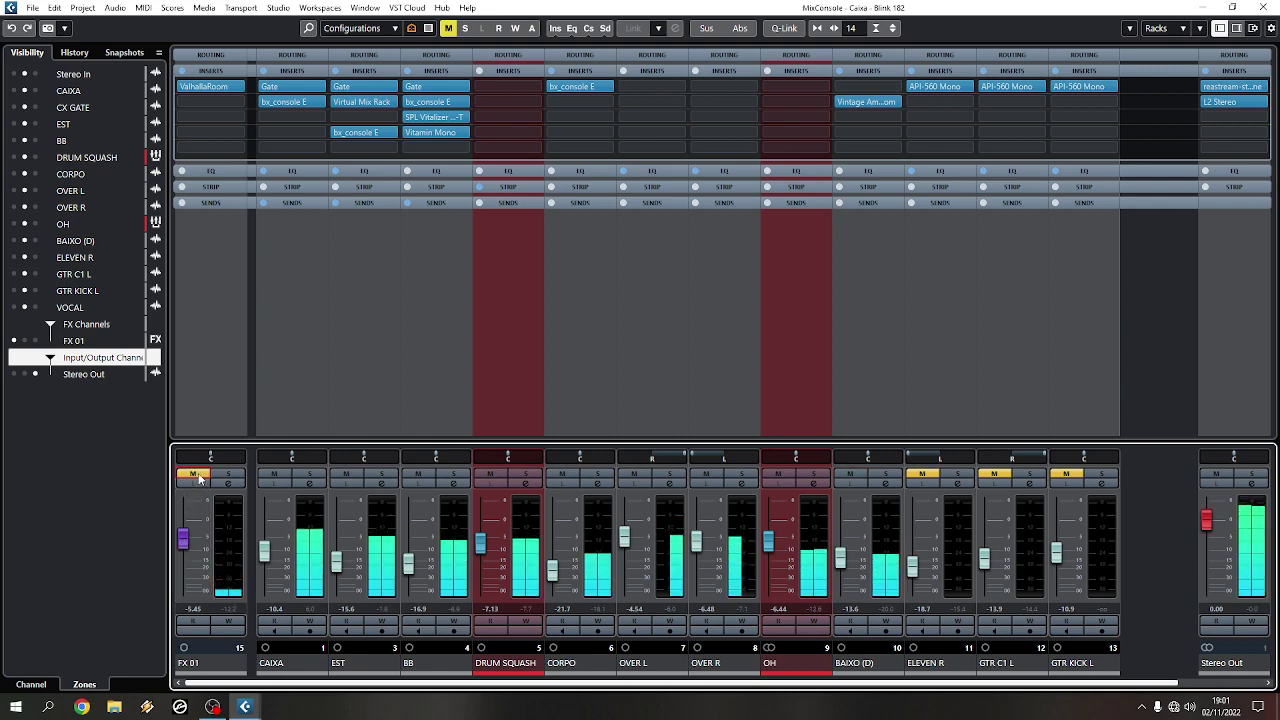
left_click(197, 475)
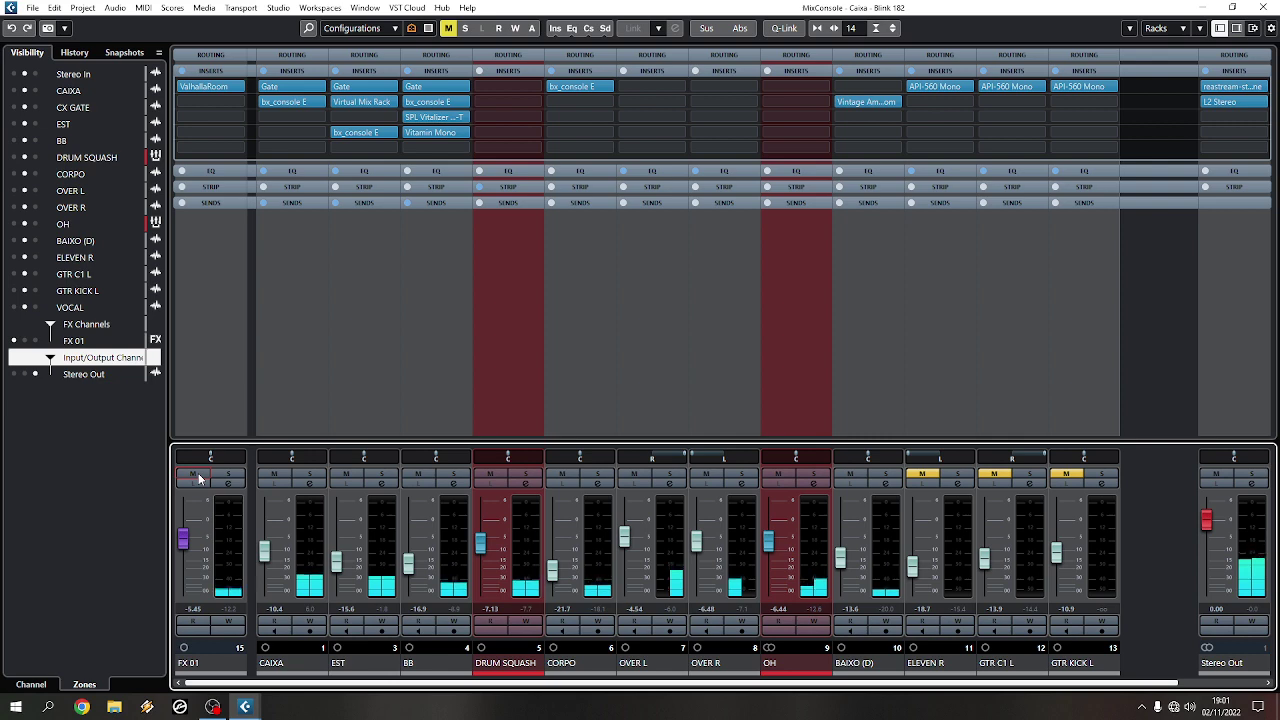
- Return to the project window, collapse the Input/Output Channels folder and show the CAIXA track's inserts
key("F3")
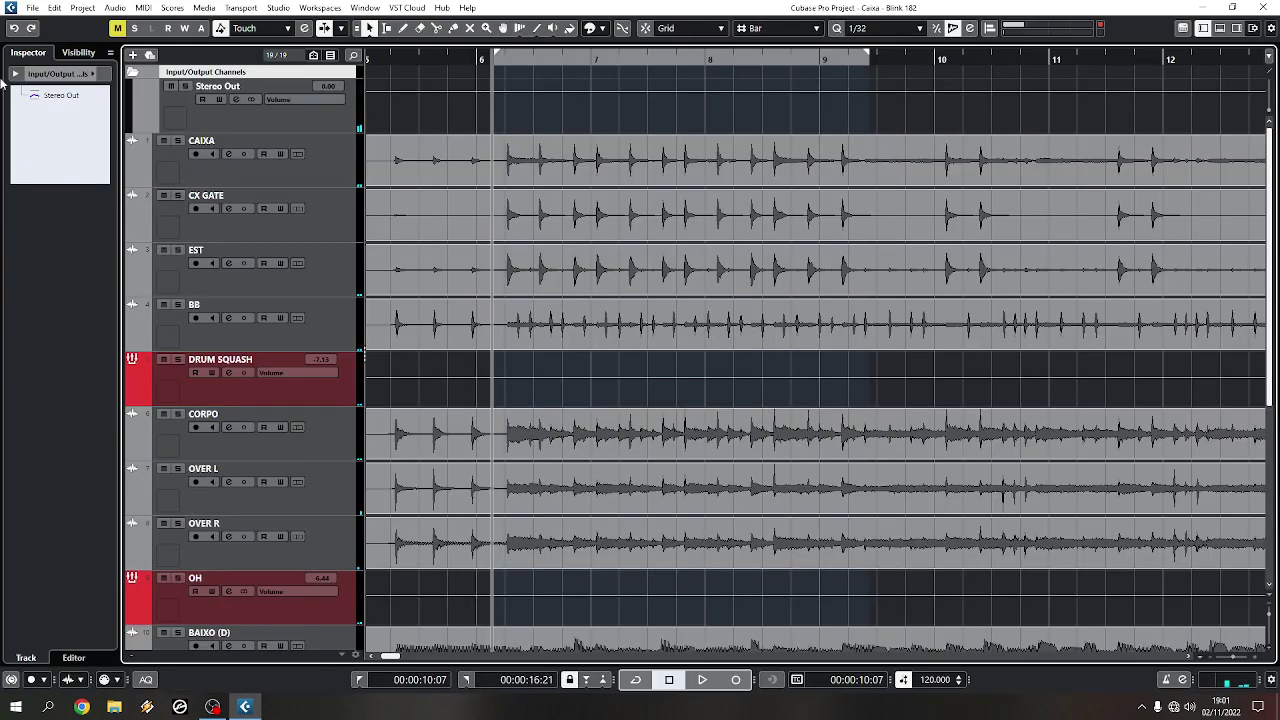
left_click(133, 76)
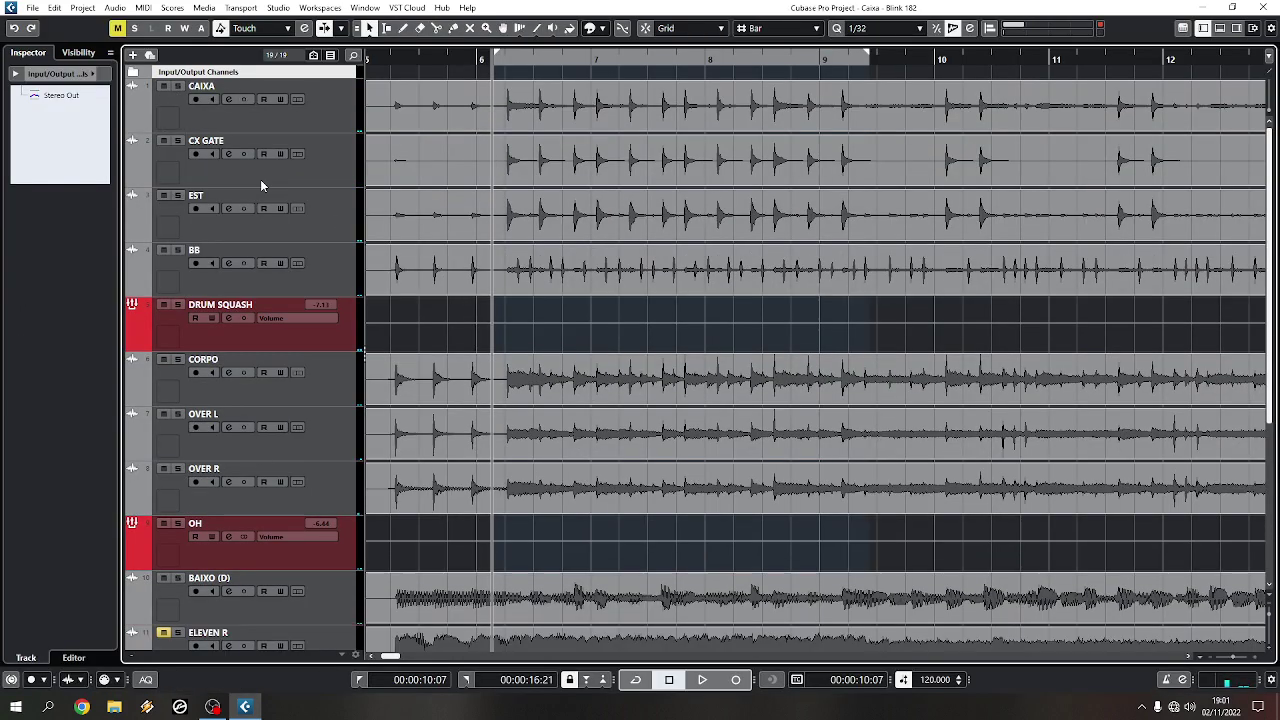
key("space")
left_click(330, 110)
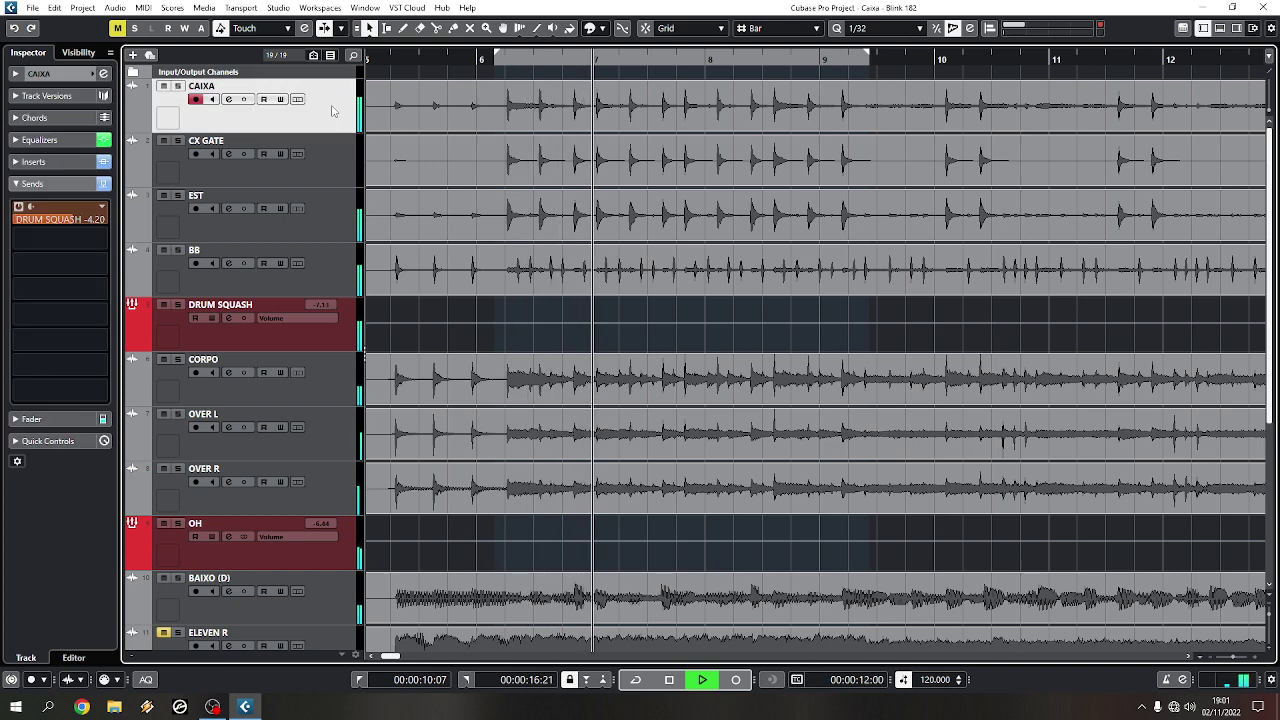
left_click(45, 162)
key("space")
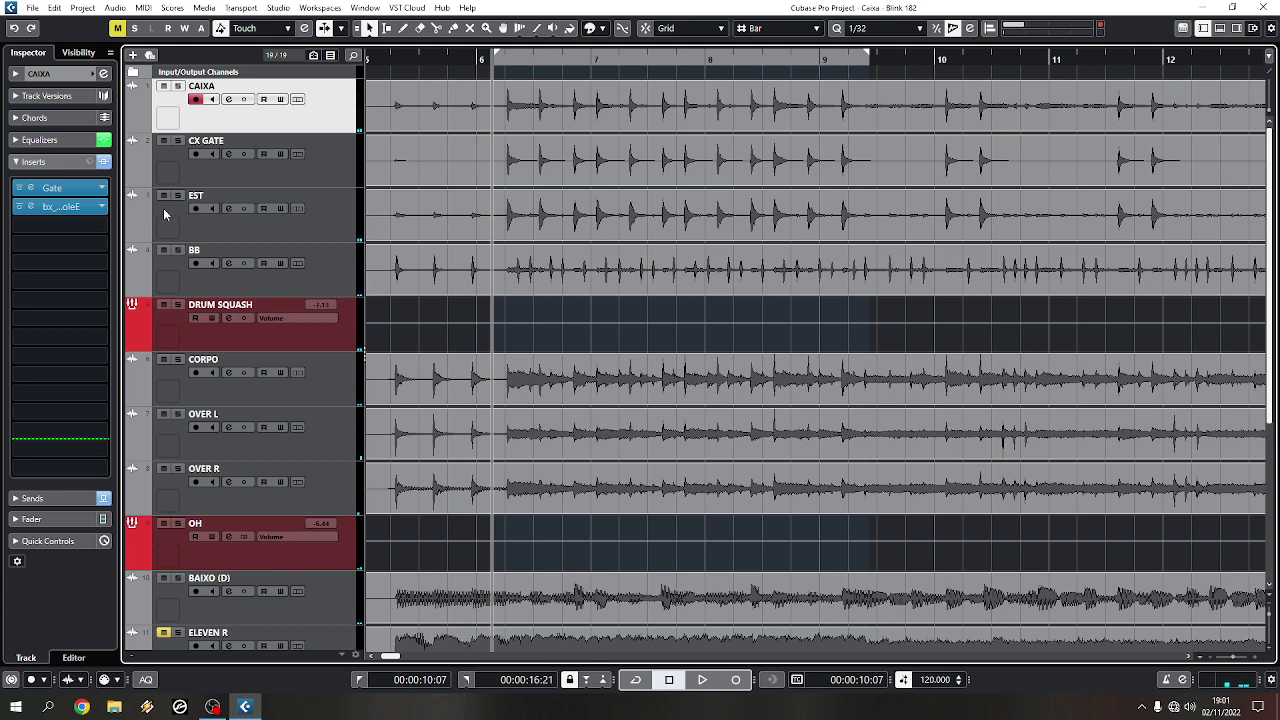
- Insert RBass Mono in CAIXA's third insert slot and lower its intensity to -24.0
left_click(81, 227)
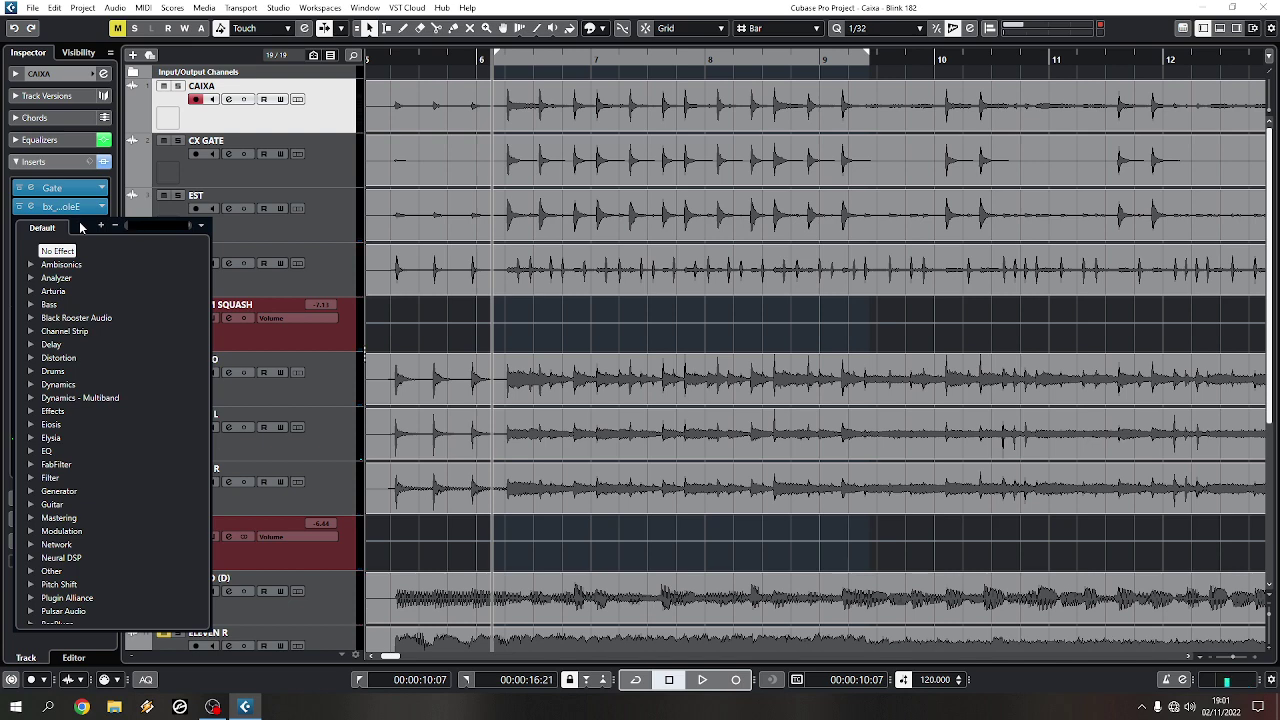
type("rb")
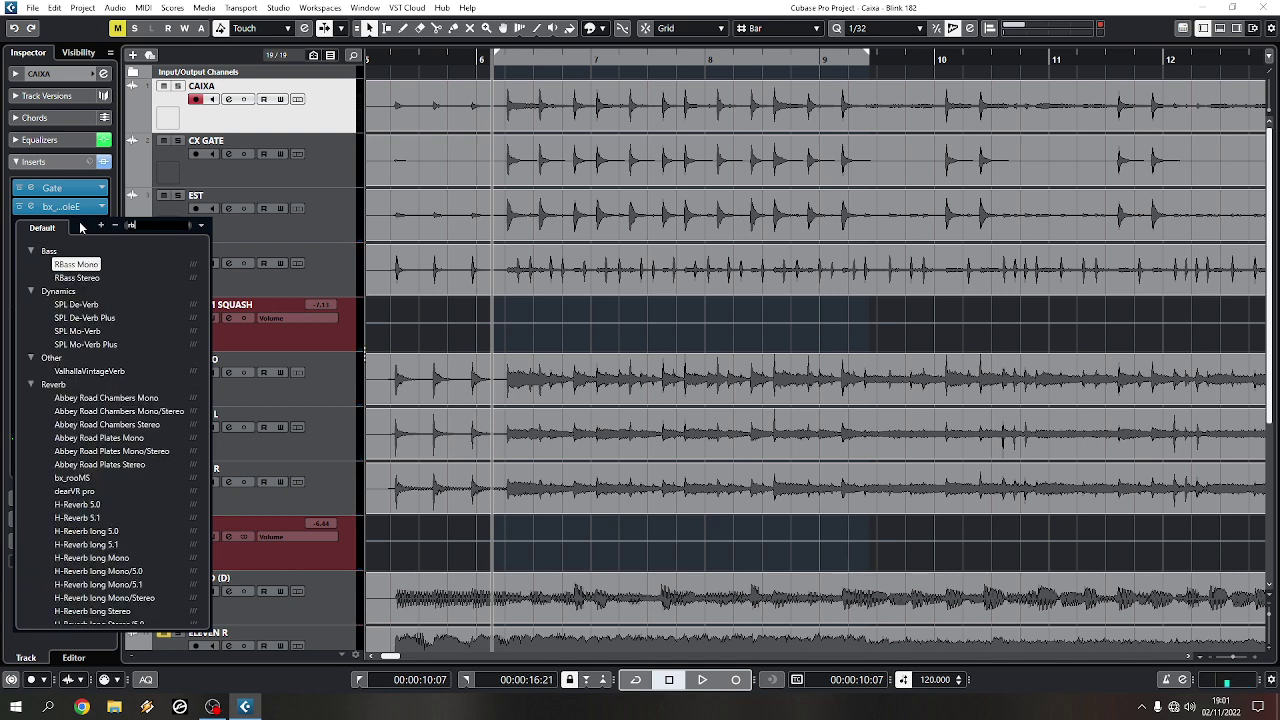
left_click(72, 265)
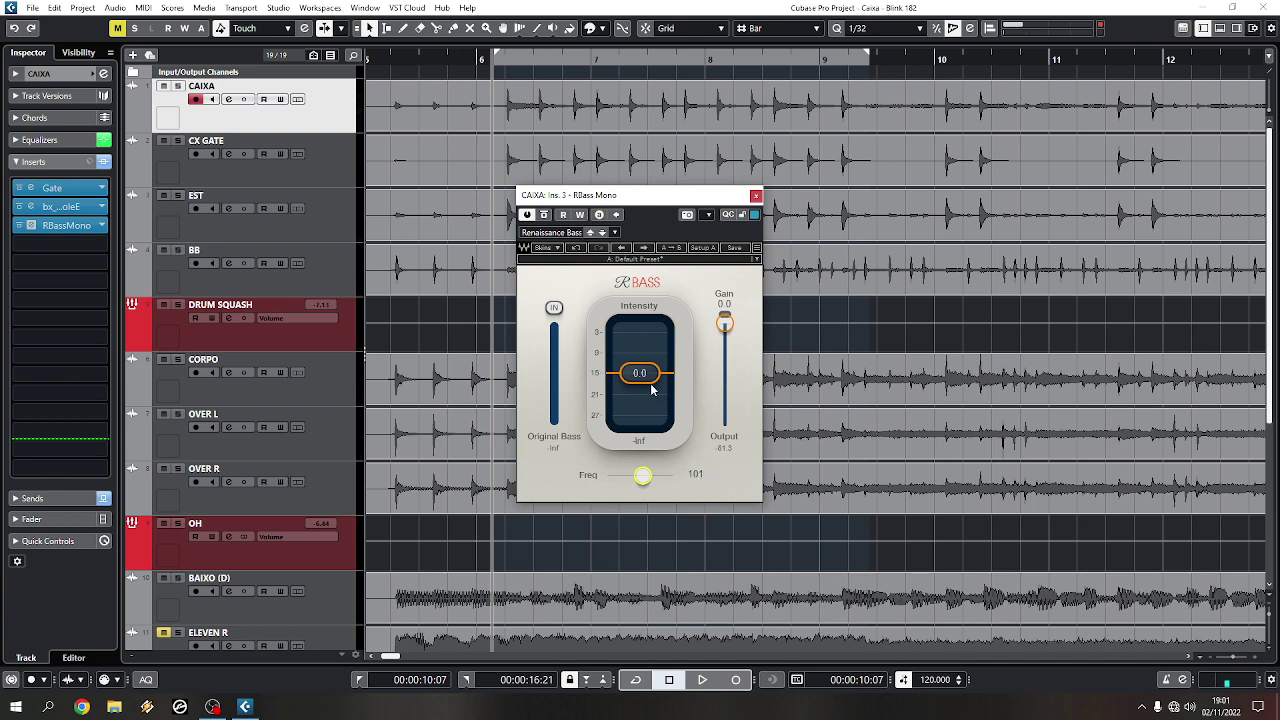
left_click_drag(651, 390, 651, 421)
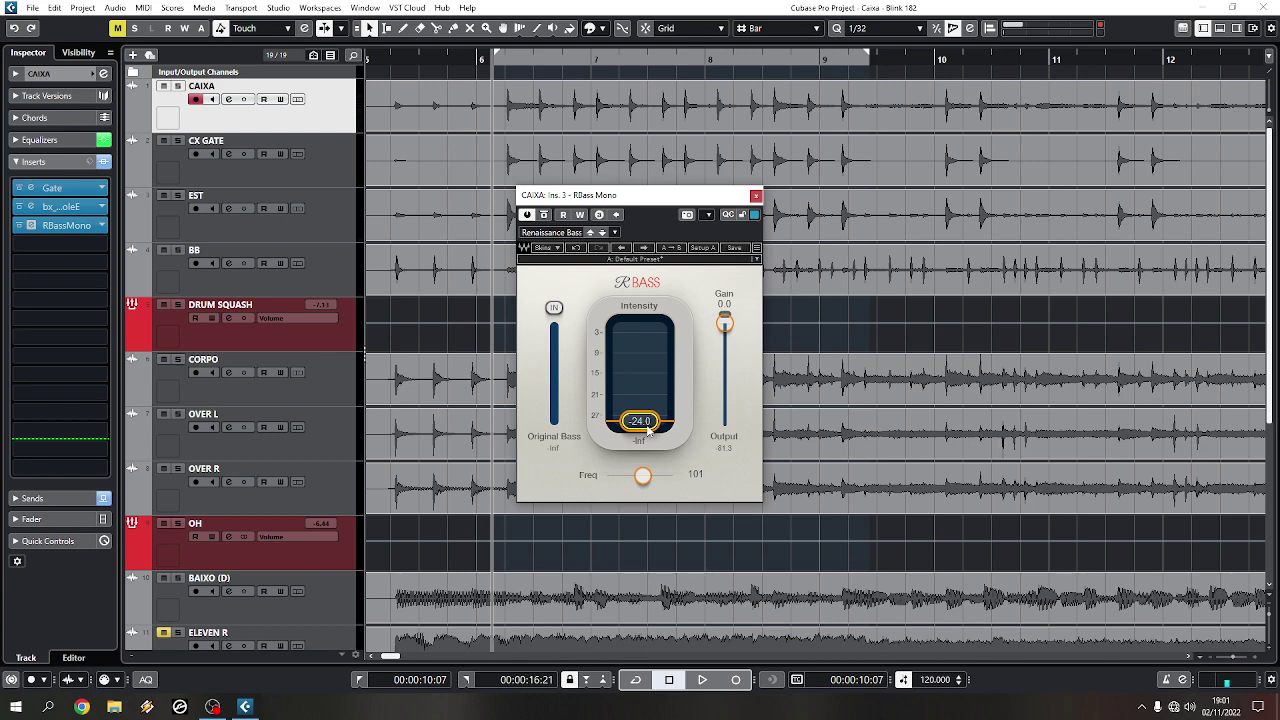
- Mute BAIXO (D) in the mixer and raise CAIXA's RBass intensity to -7.3 while playing the drums in cycle mode
key("F3")
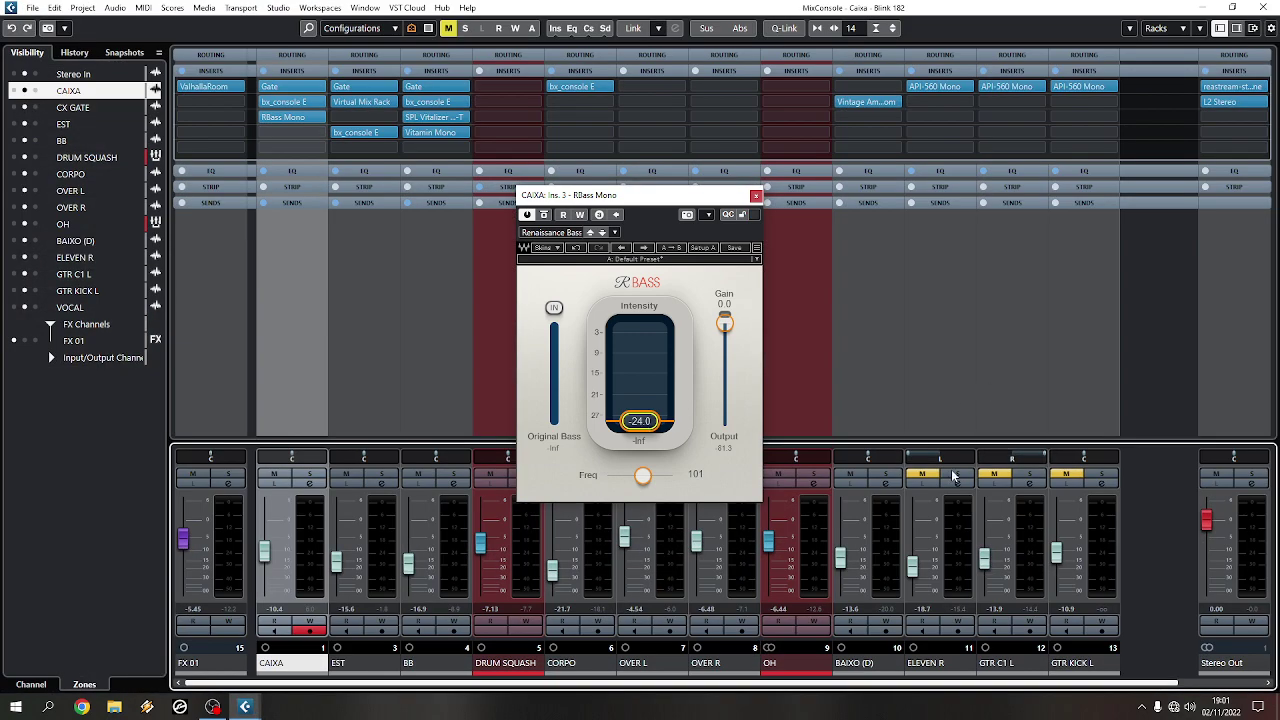
key("F3")
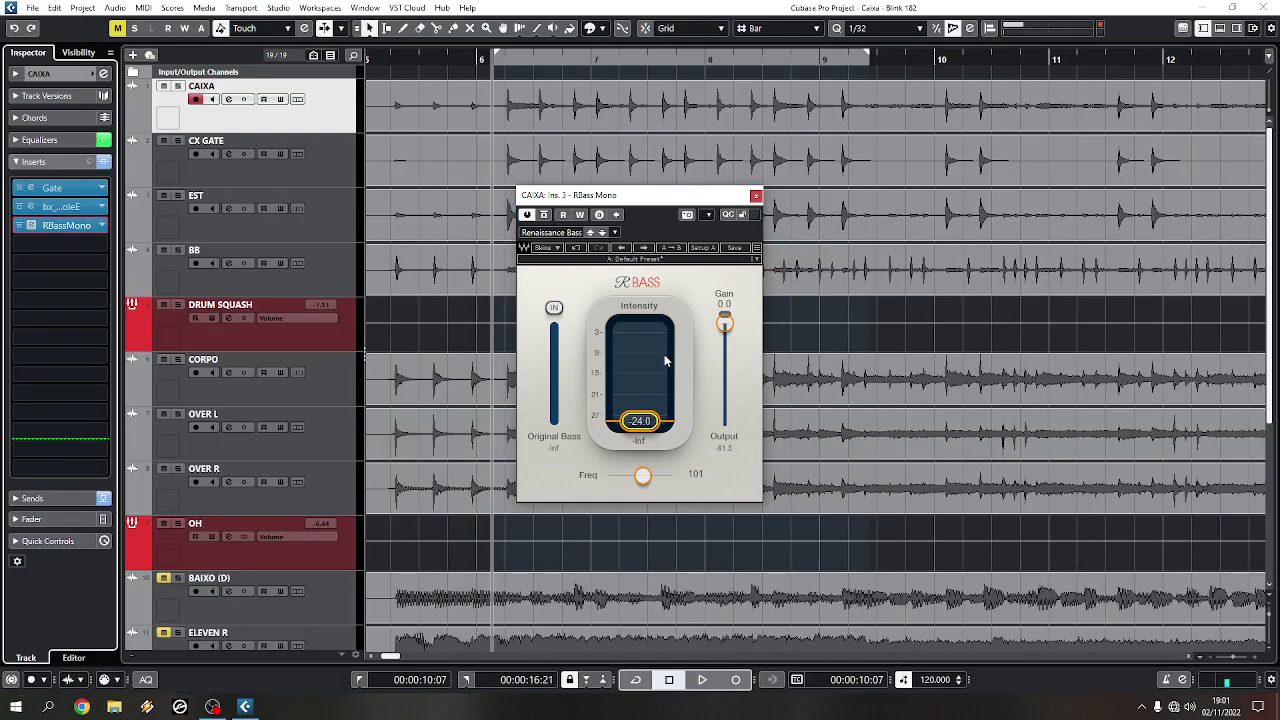
key("space")
left_click_drag(651, 362, 651, 341)
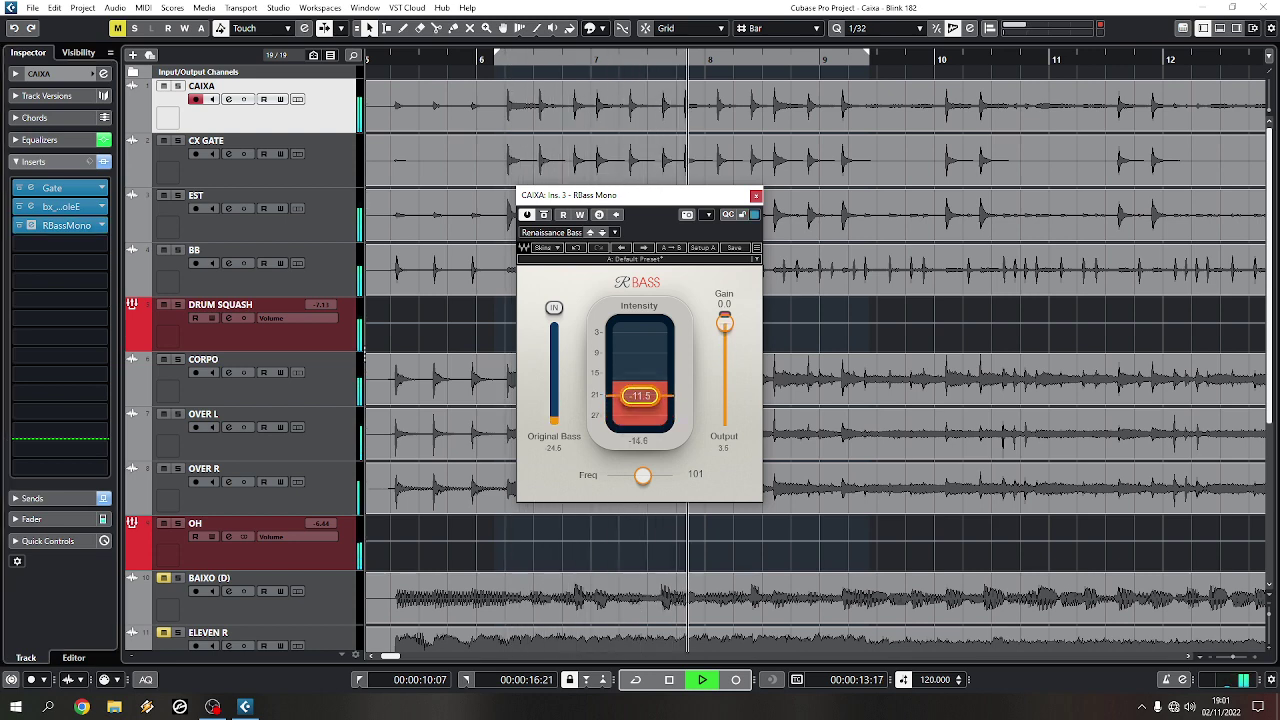
left_click_drag(640, 395, 648, 397)
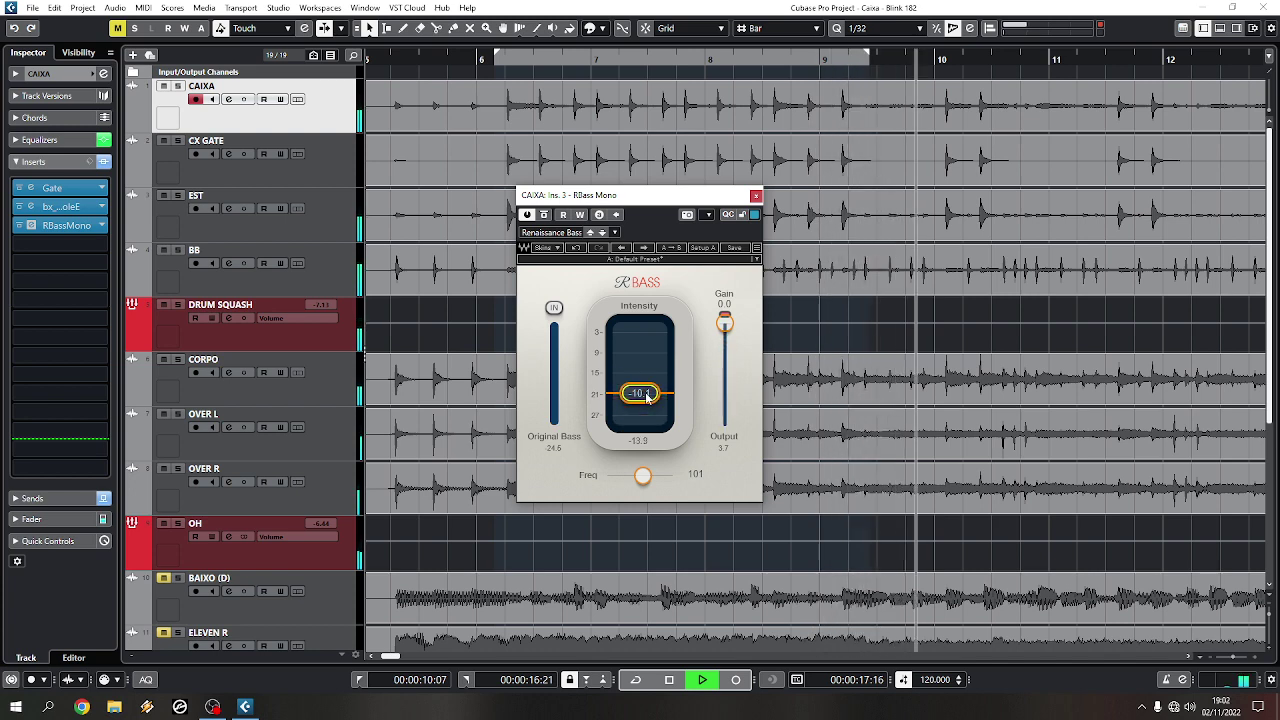
key("slash")
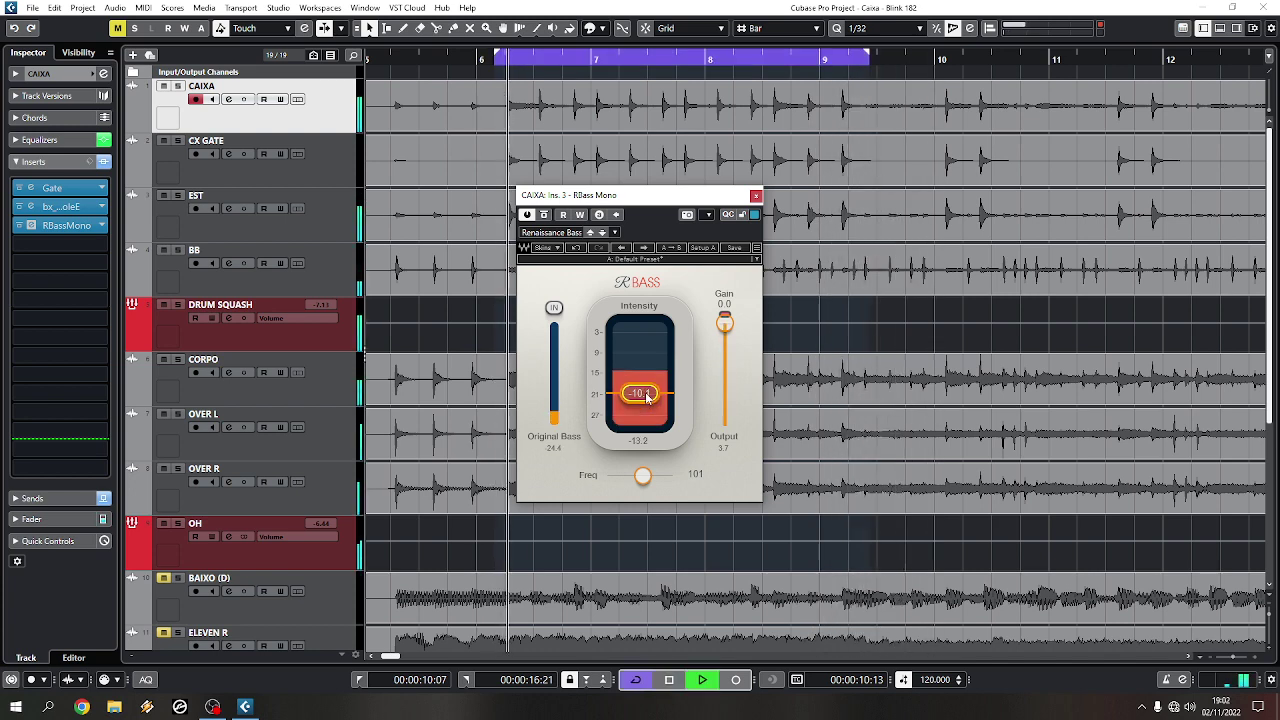
mouse_move(647, 396)
left_mouse_down()
mouse_move(647, 378)
mouse_move(647, 423)
mouse_move(647, 347)
mouse_move(647, 388)
left_mouse_up()
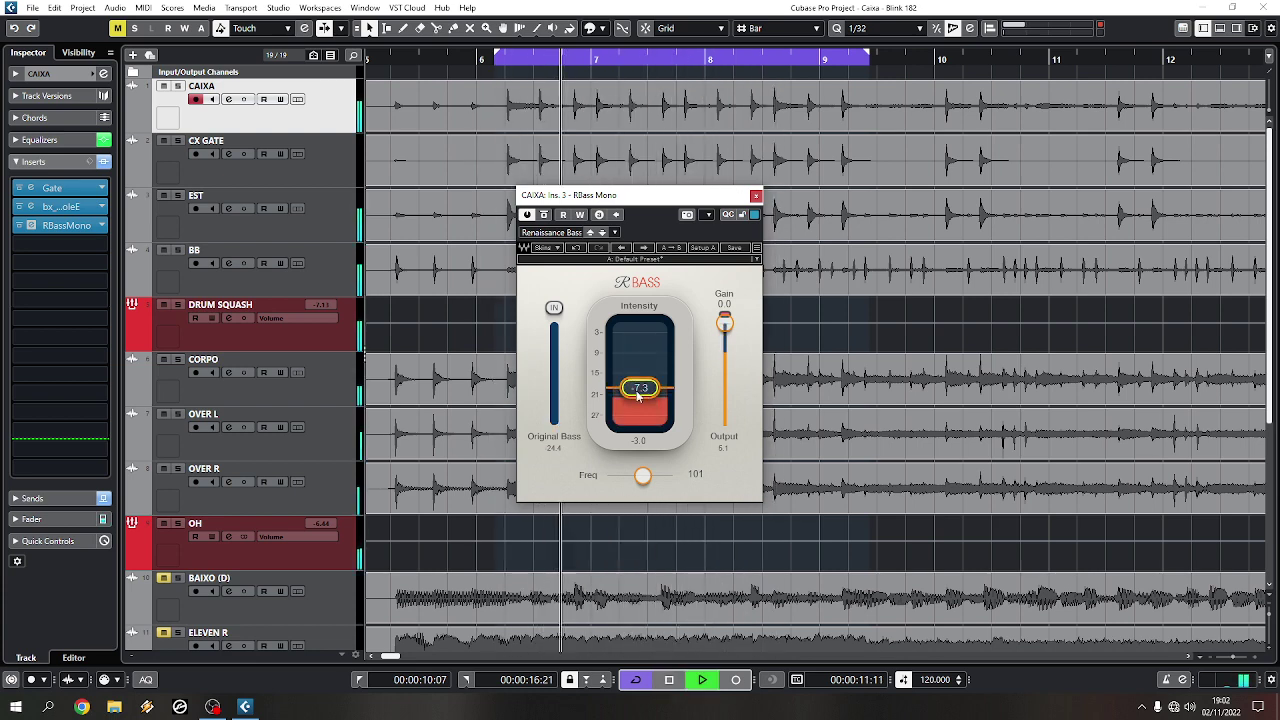
key("space")
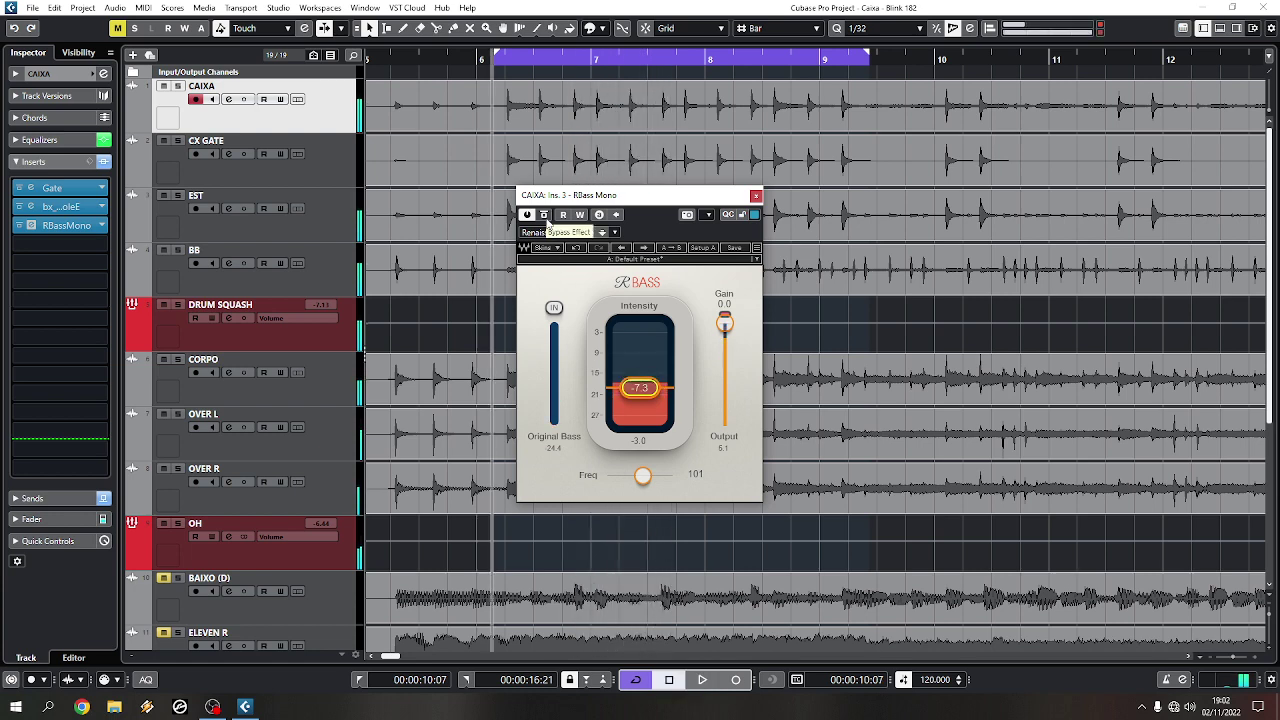
- Compare the looped drums with RBass bypassed and active on CAIXA
left_click(545, 216)
key("space")
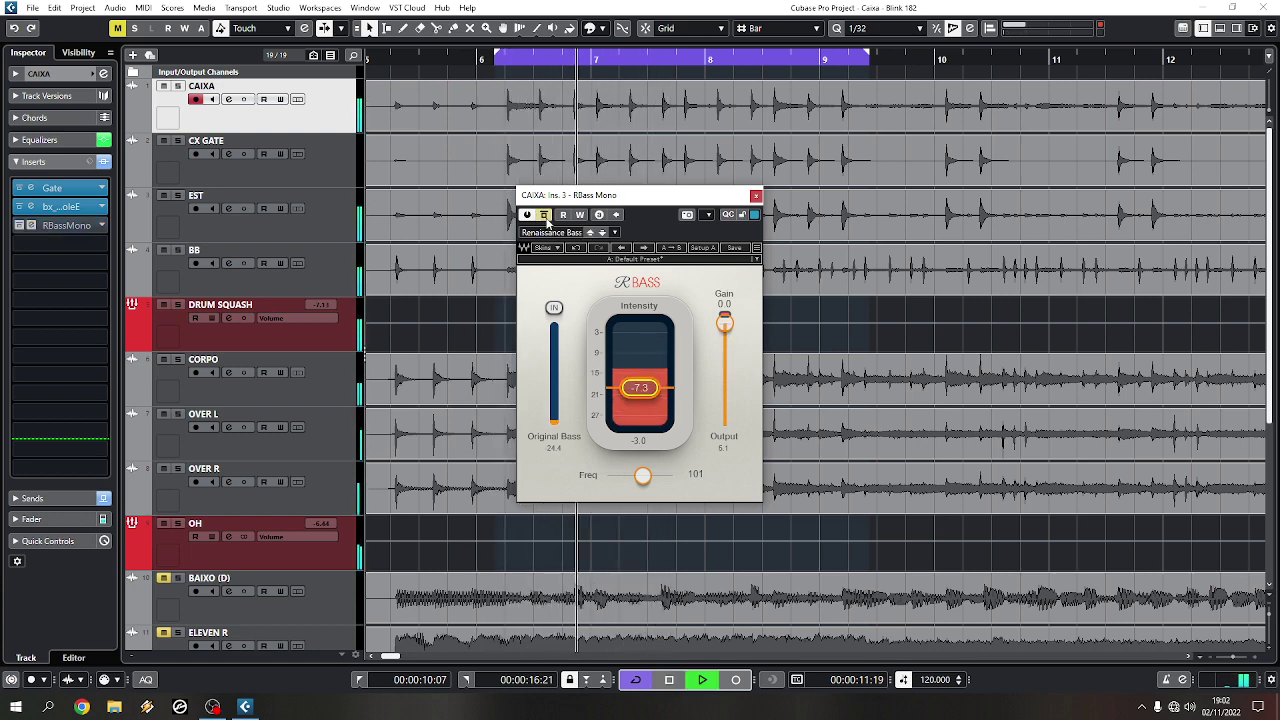
left_click(545, 216)
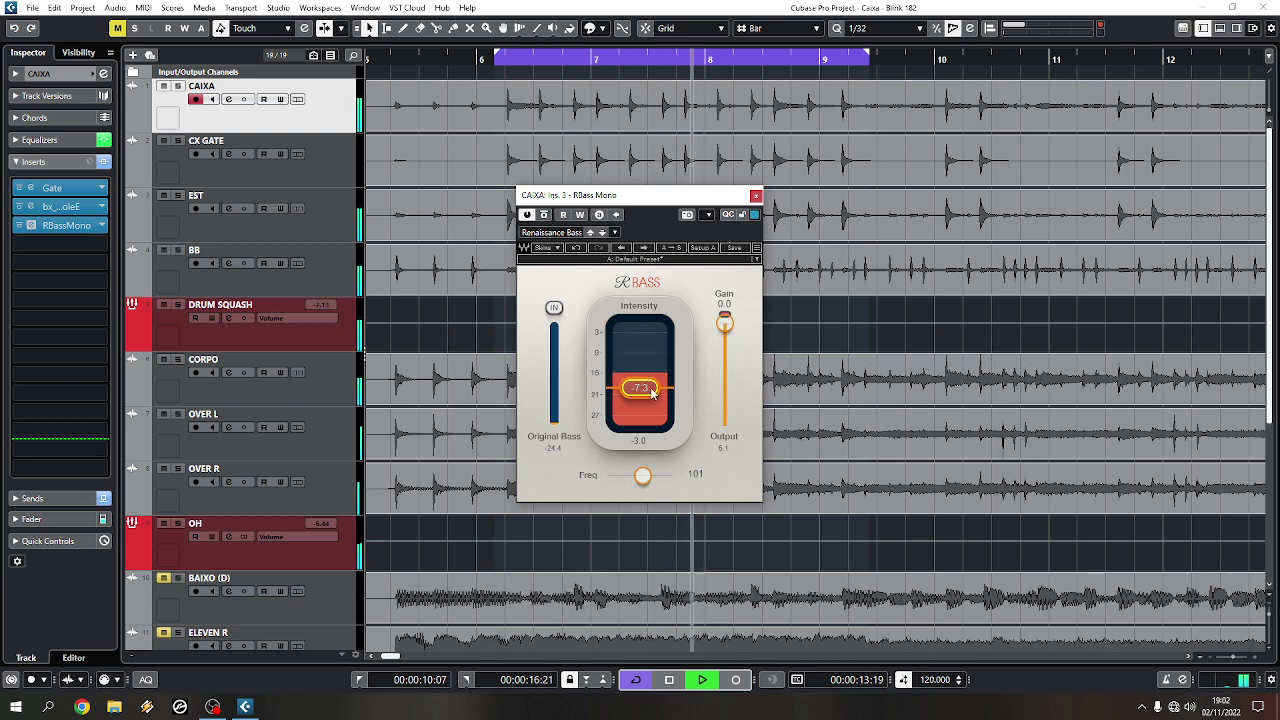
key("space")
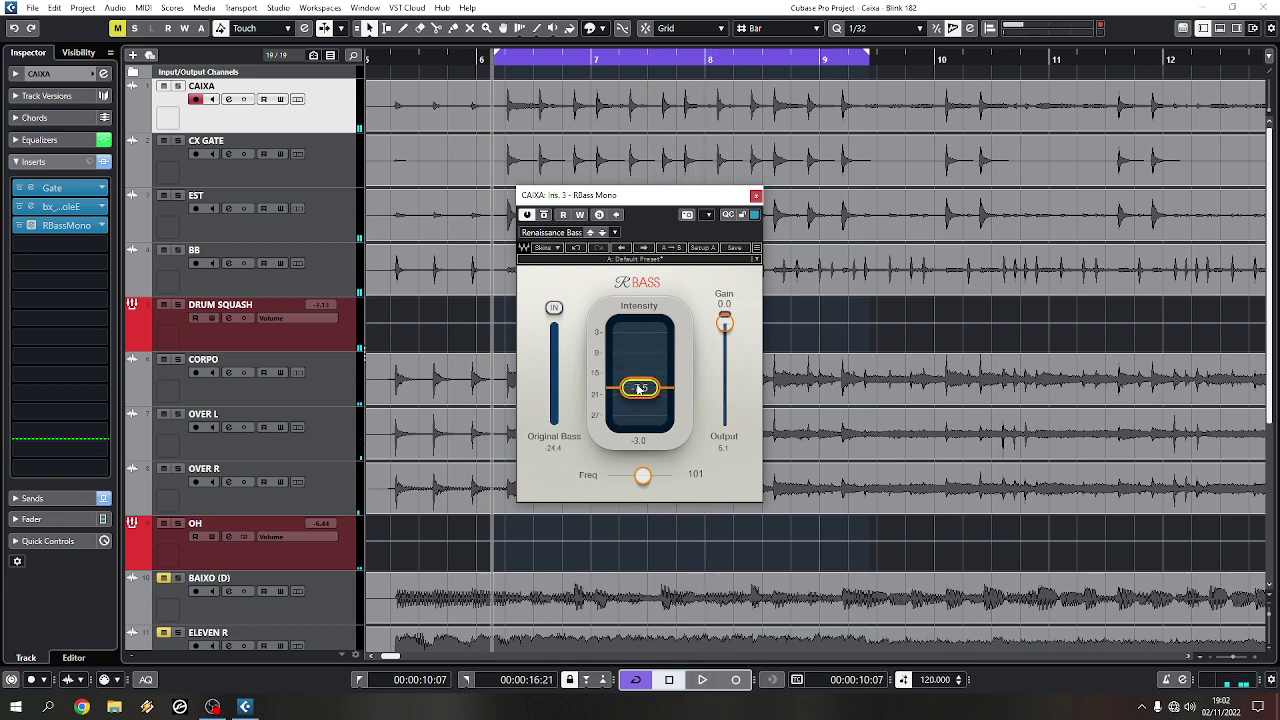
- Close RBass, play the loop and unmute BAIXO (D), ELEVEN R and GTR C1 L in the mixer
left_click(756, 195)
key("space")
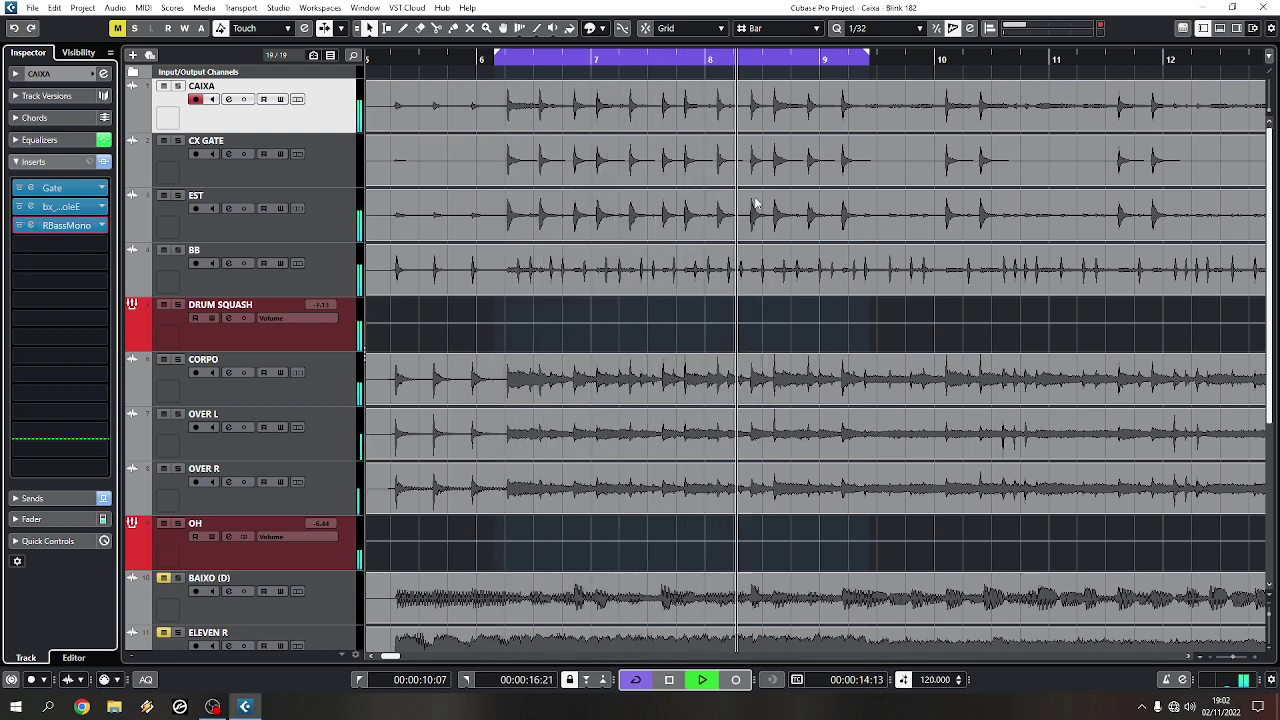
key("F3")
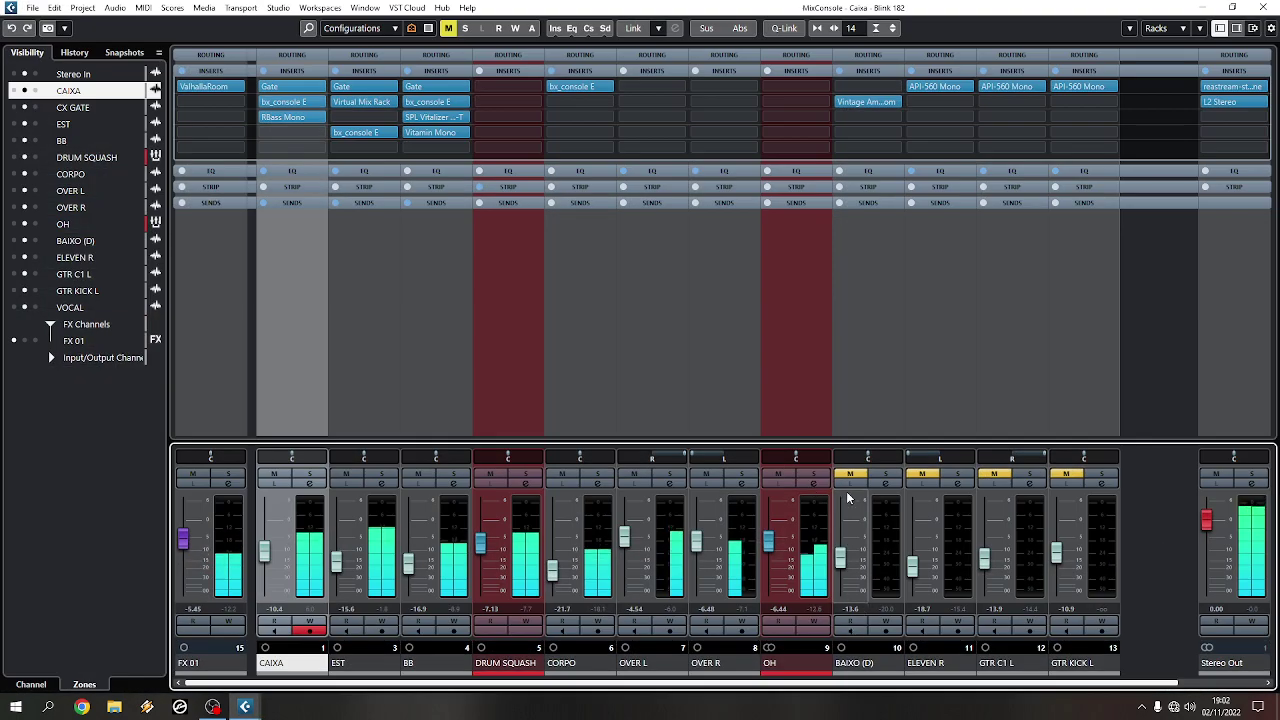
left_click(850, 474)
left_click(922, 474)
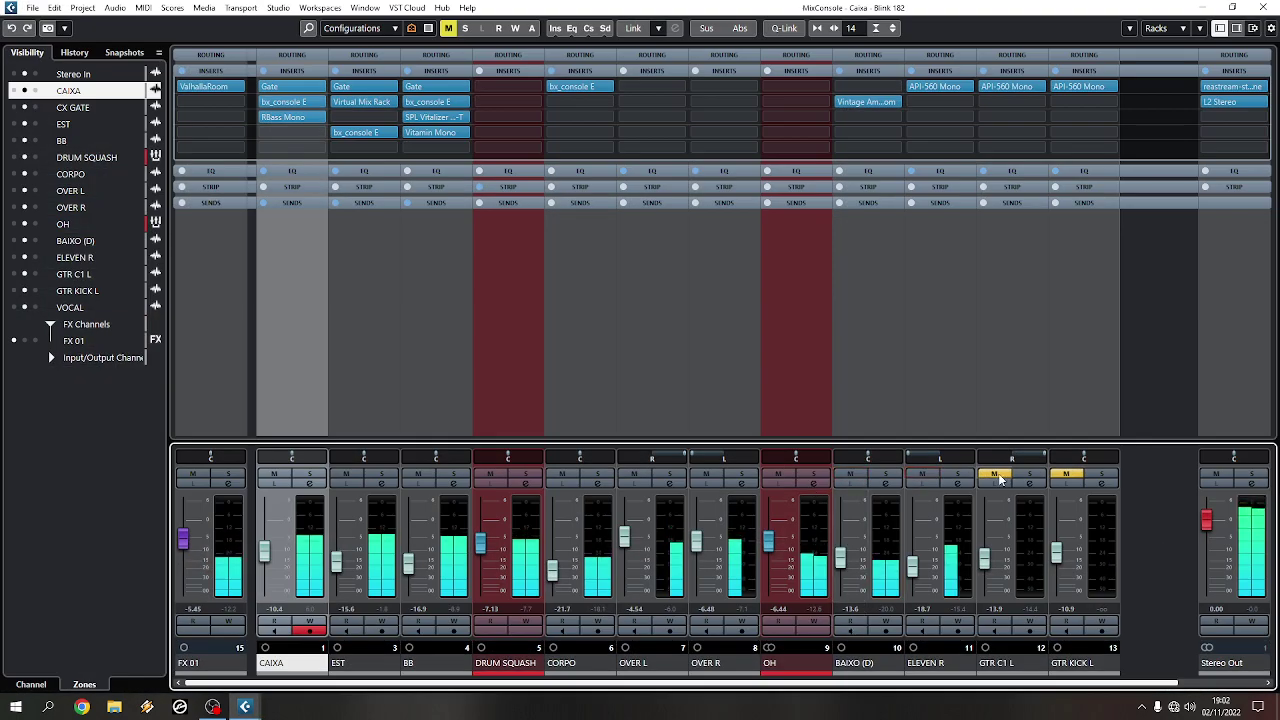
left_click(994, 474)
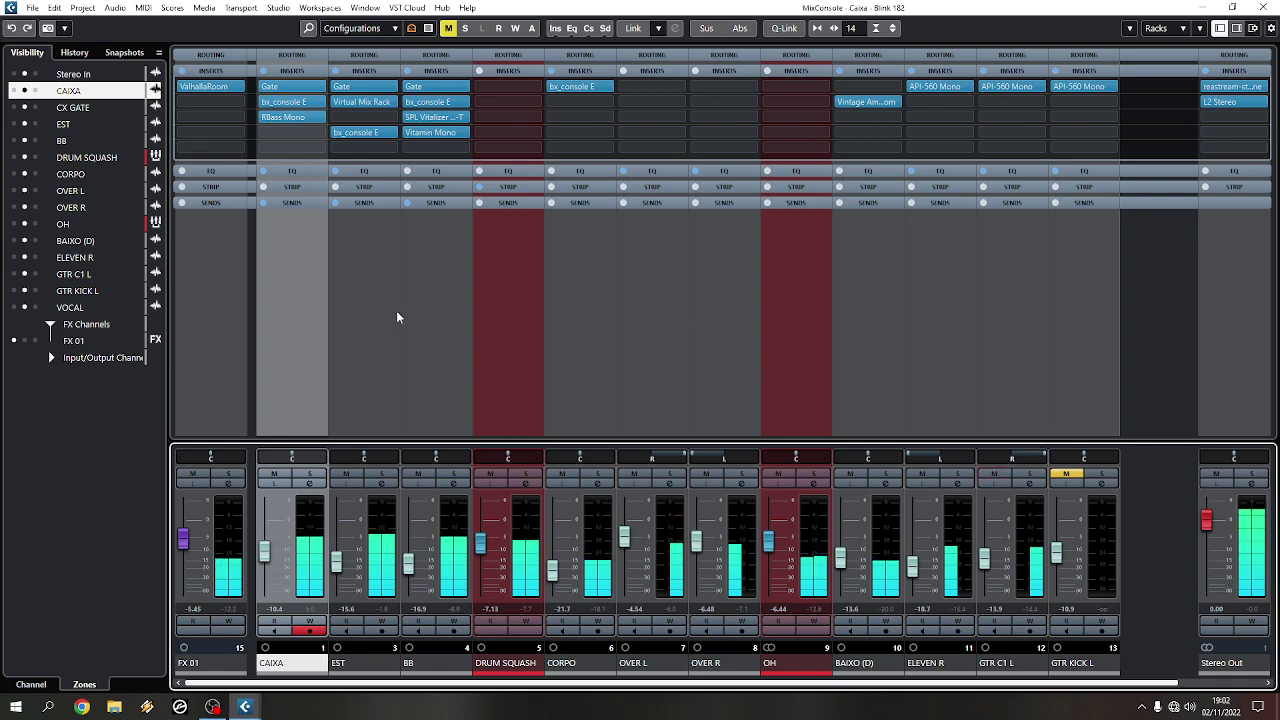
- Review the bx_console E settings on the CAIXA channel and close the plug-in
mouse_move(277, 120)
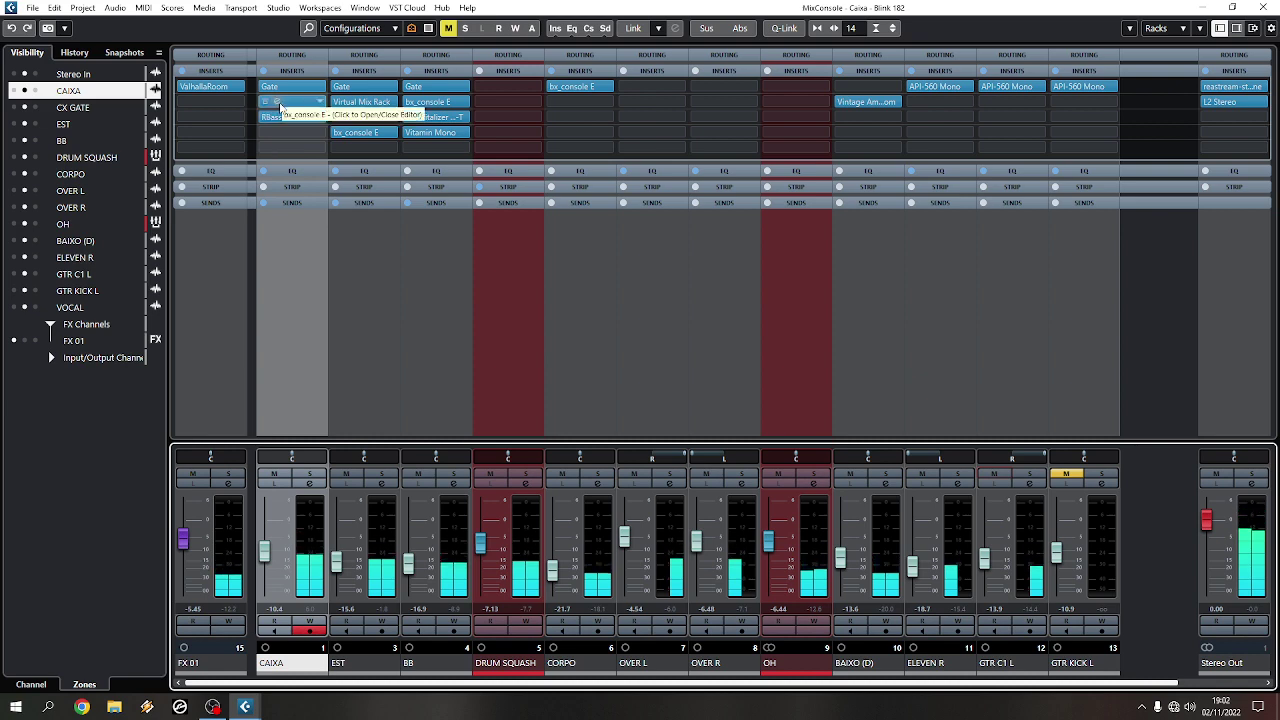
left_click(280, 101)
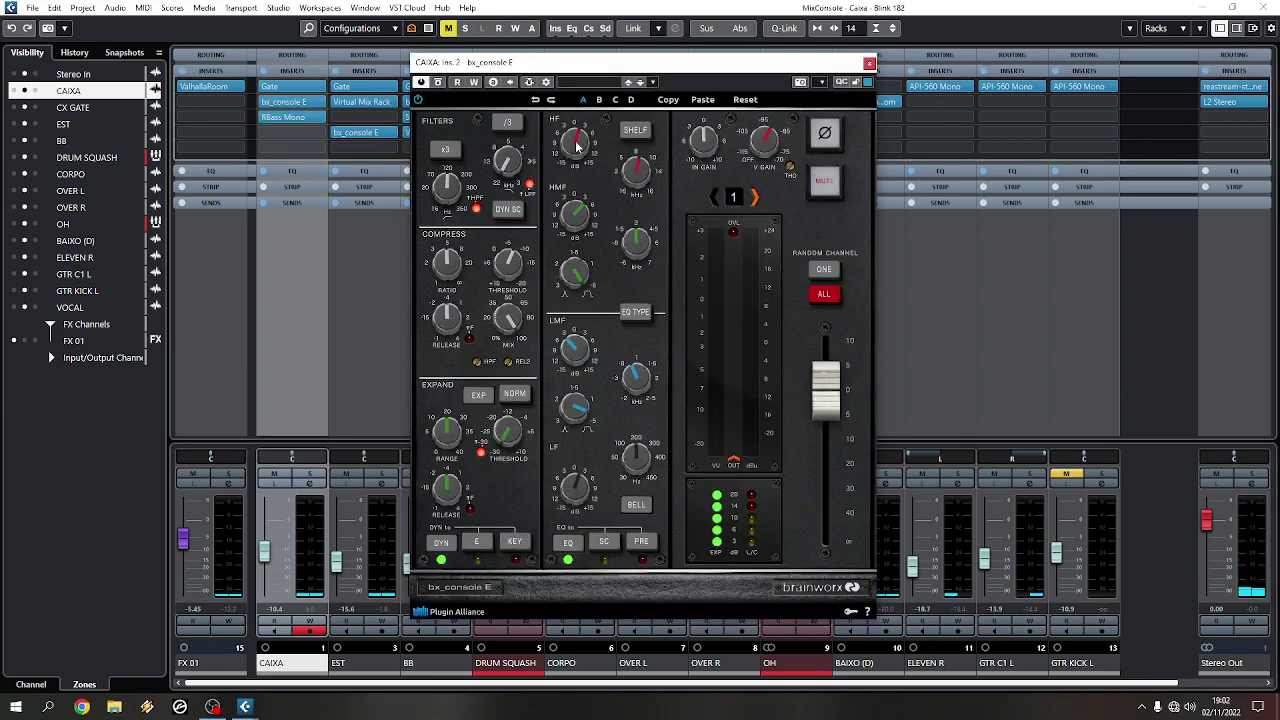
left_click(869, 64)
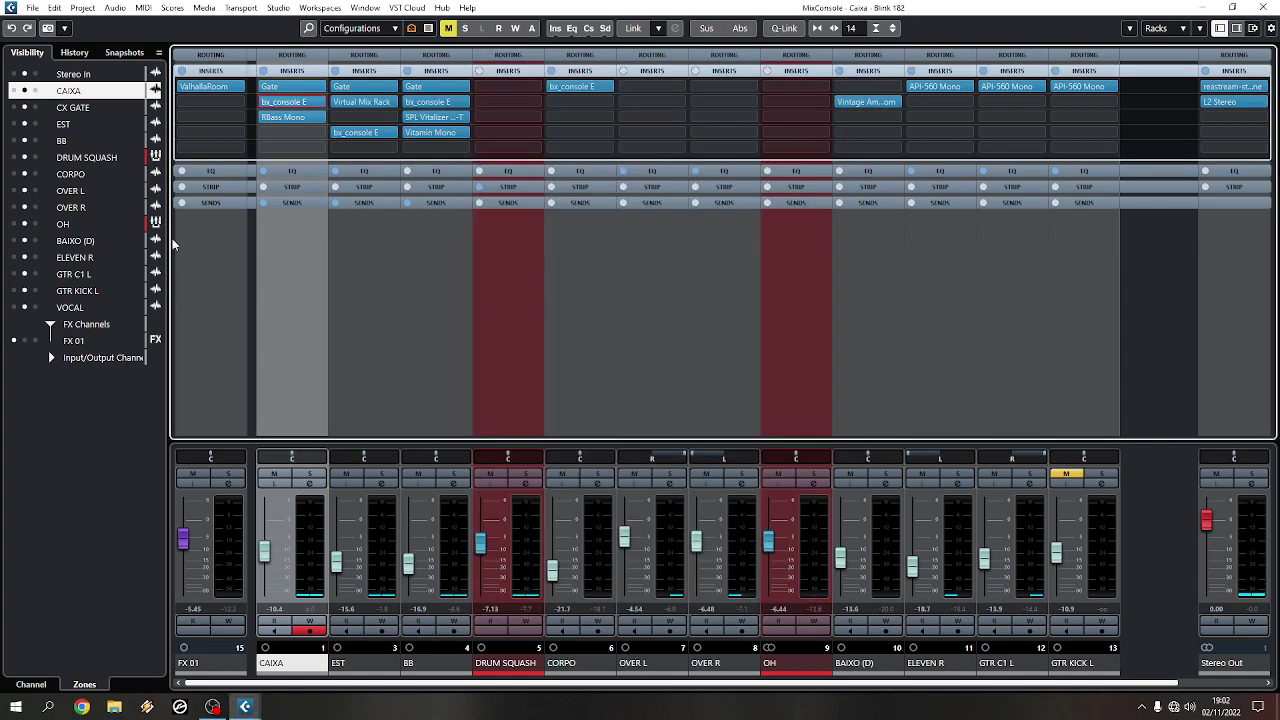
- Show the equalizer in FX 01's channel settings and play the loop with FX 01 and EST soloed
left_click(229, 482)
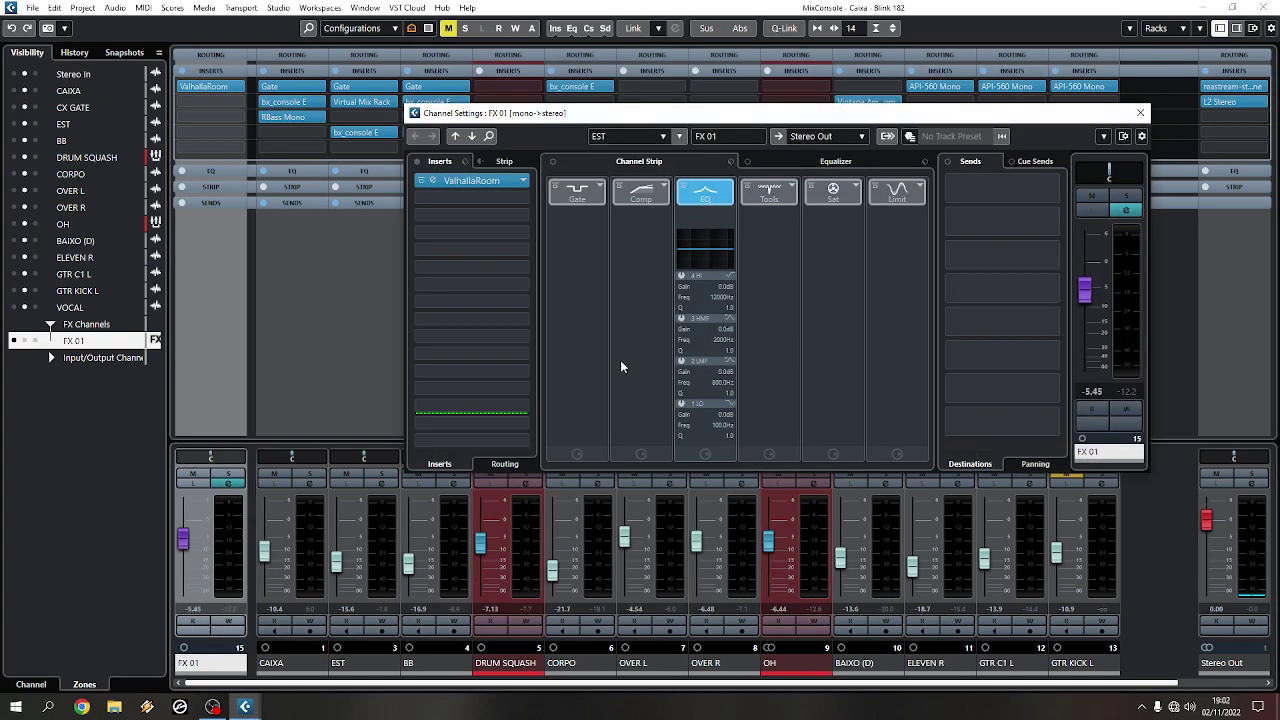
left_click(840, 162)
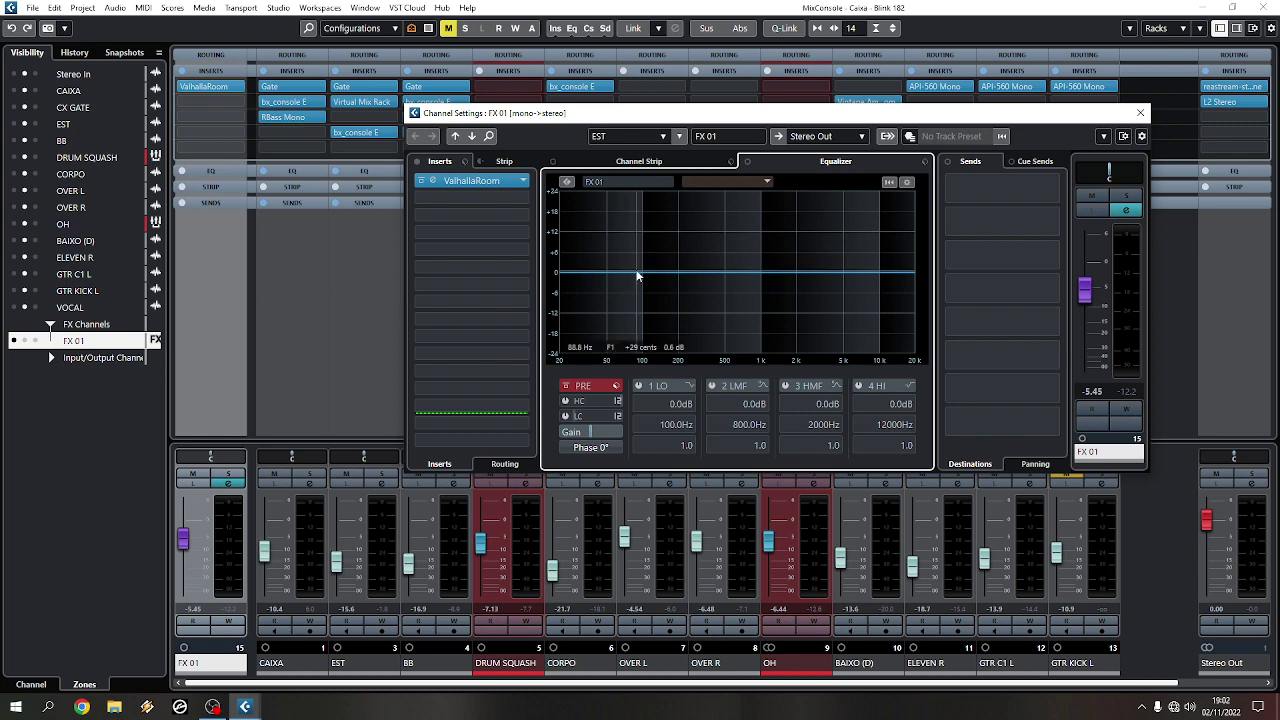
left_click(229, 483)
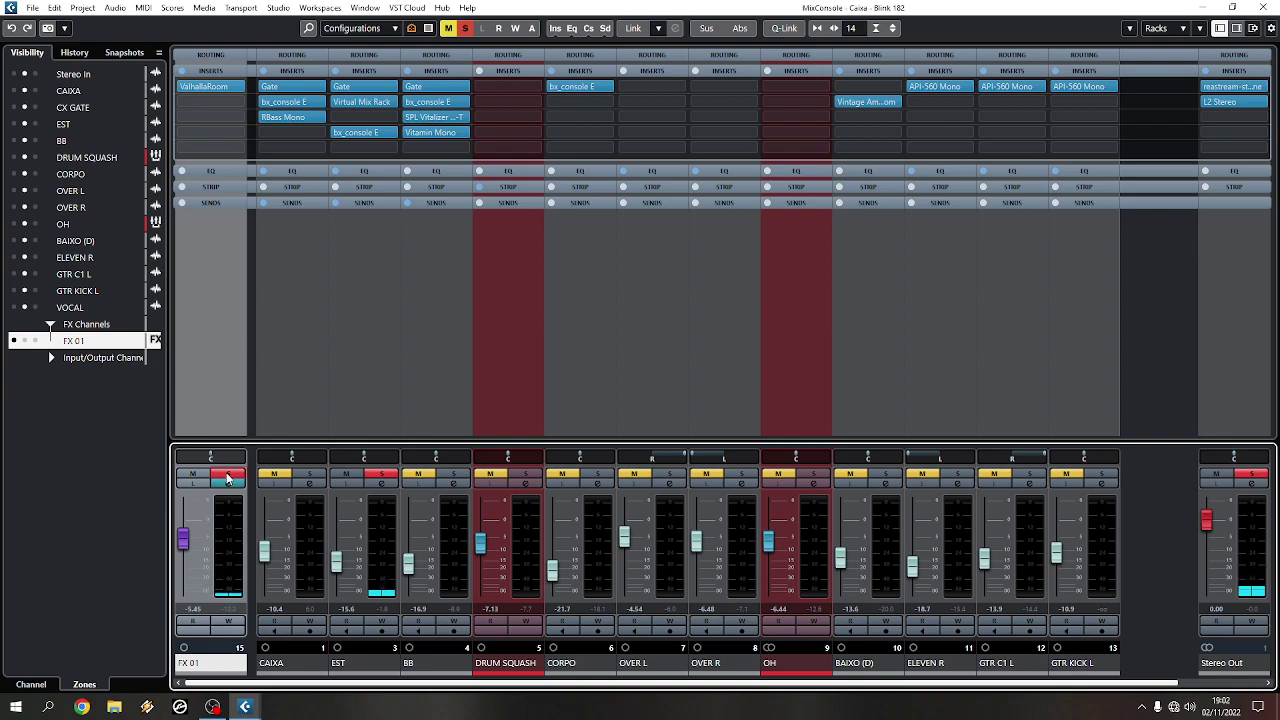
key("F3")
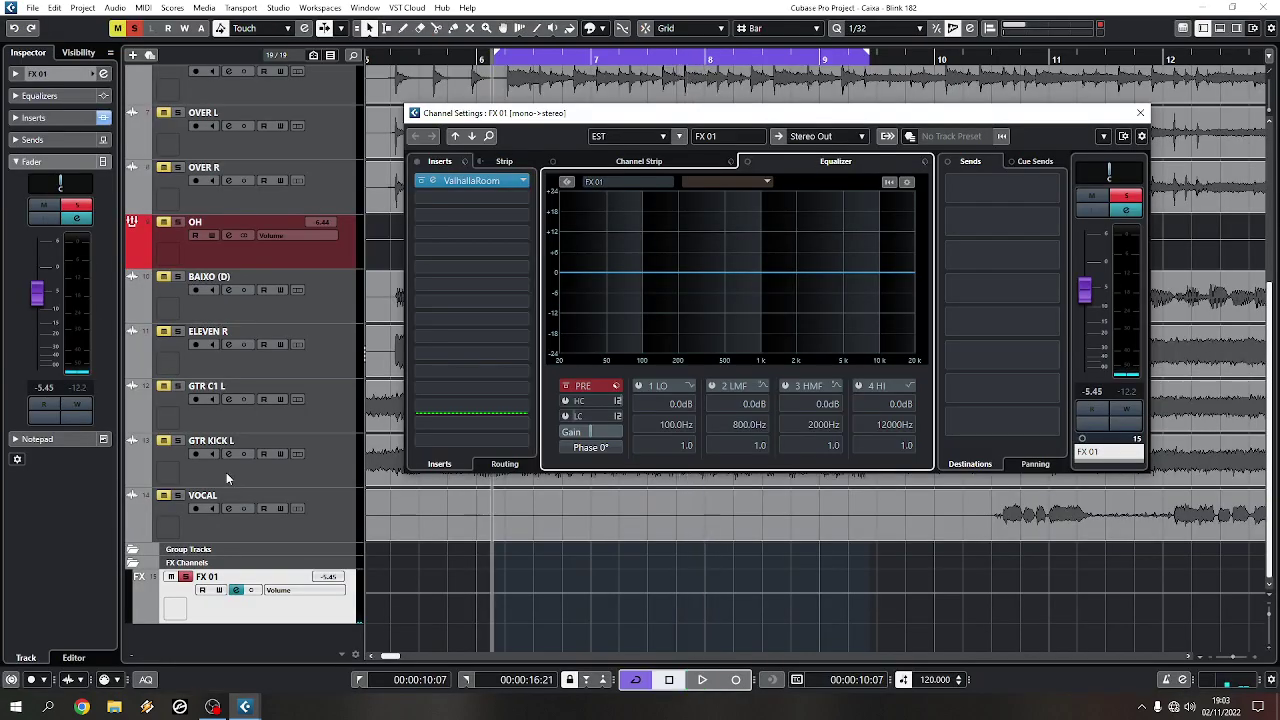
scroll(237, 362, "up", 5)
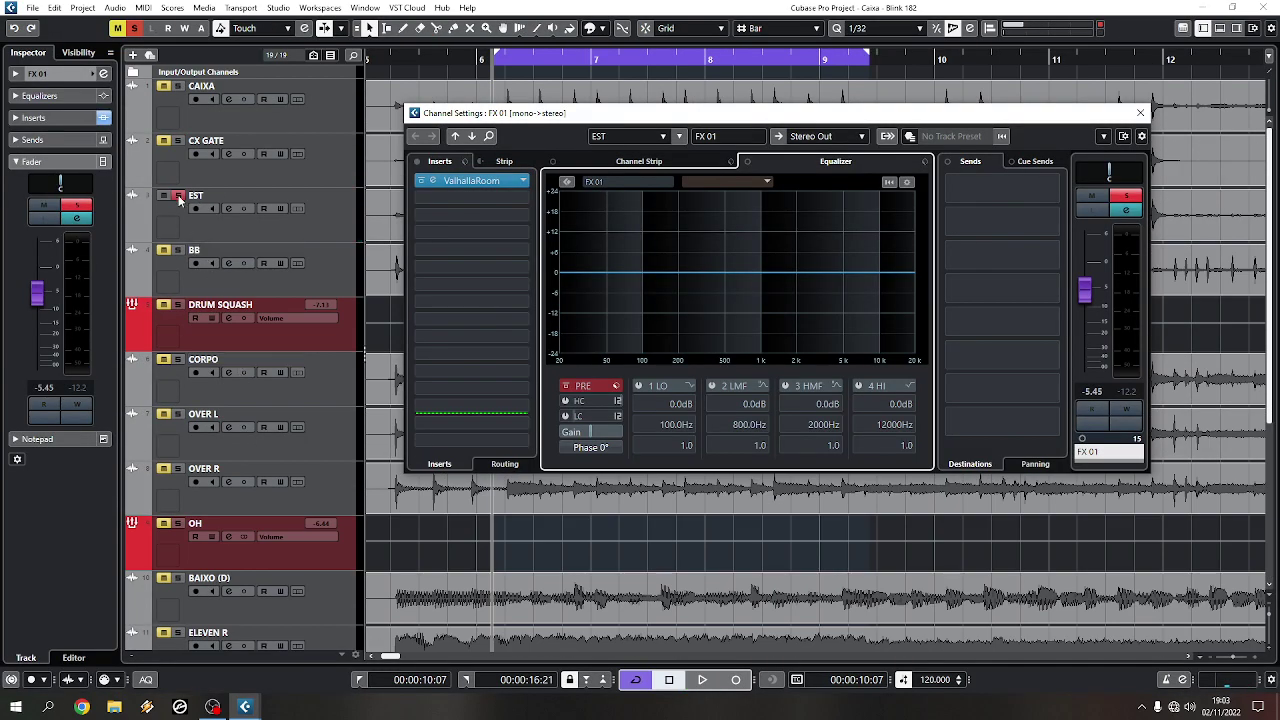
key("e")
key("F3")
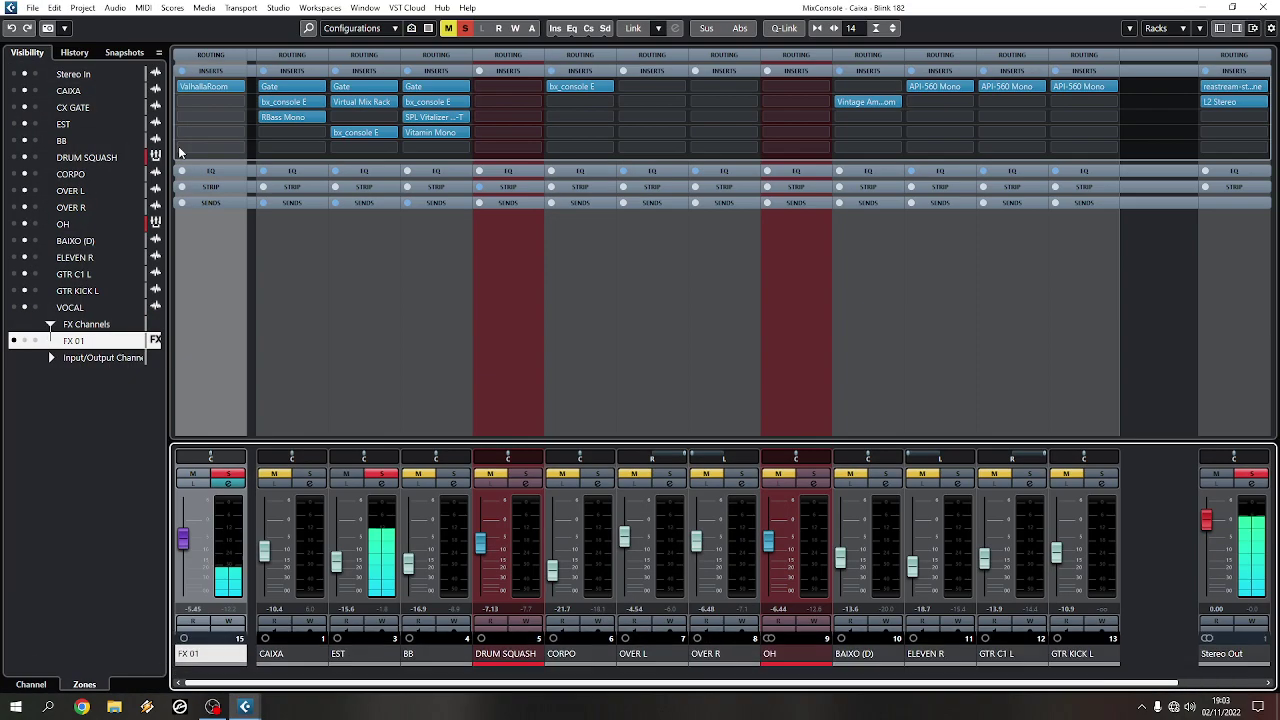
- Enable the high-cut filter in FX 01's equalizer at 7739 Hz and close the channel settings
left_click(230, 485)
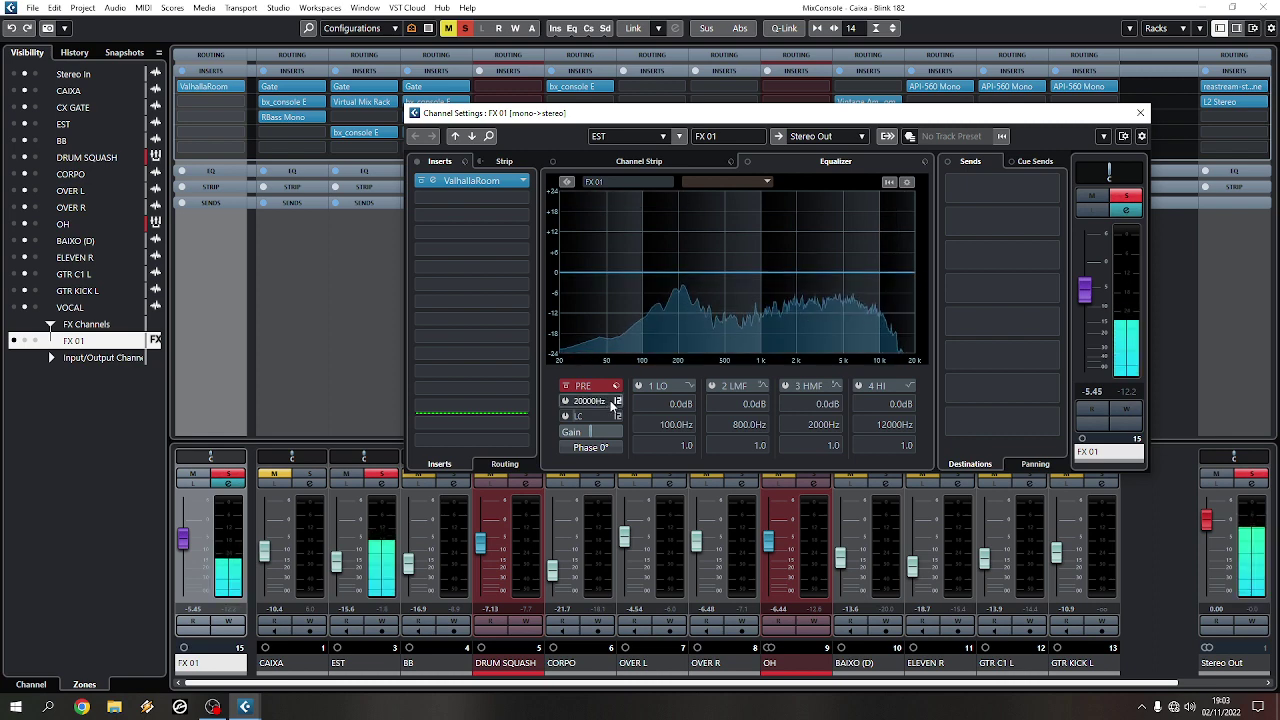
scroll(579, 408, "down", 10)
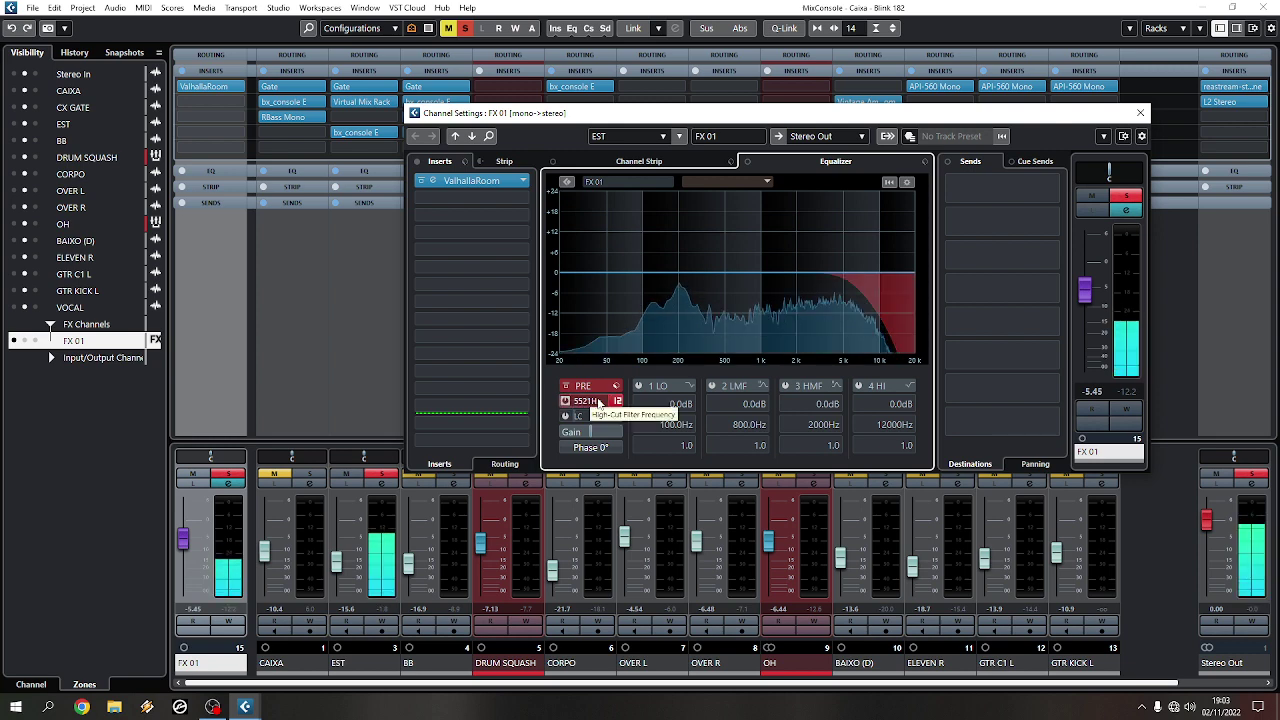
scroll(609, 402, "down", 1)
scroll(609, 402, "up", 7)
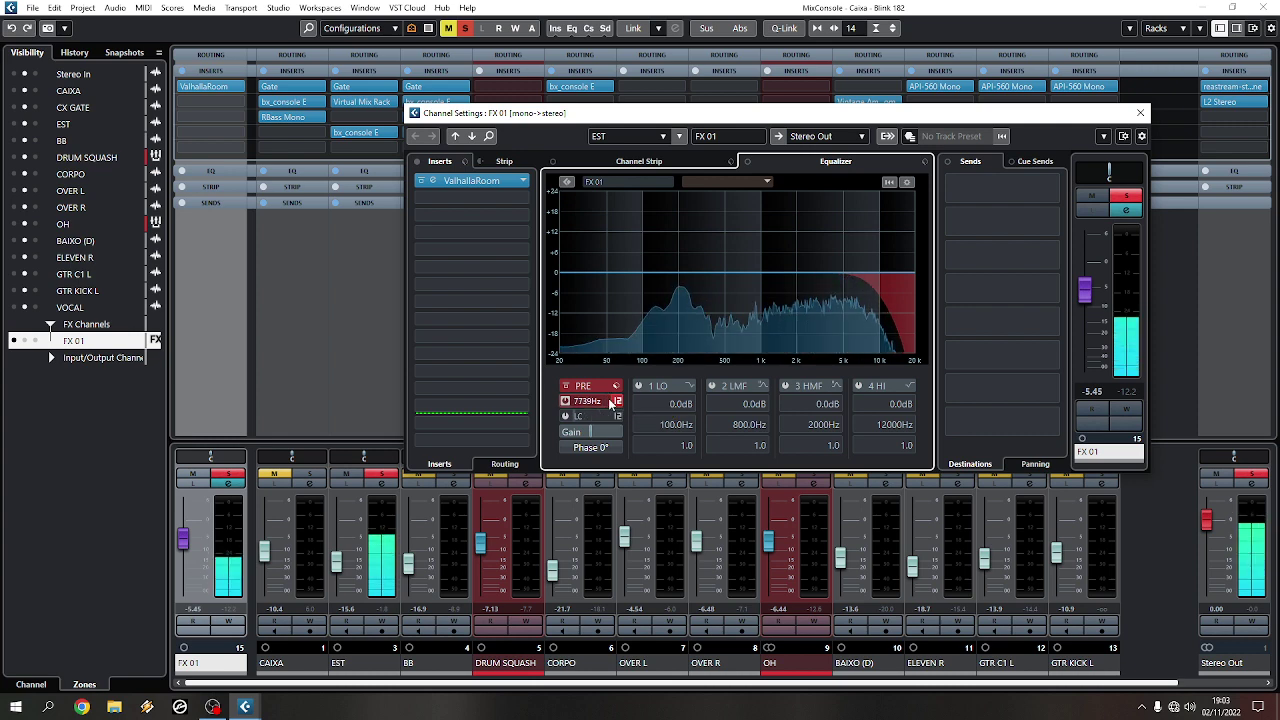
left_click(1138, 116)
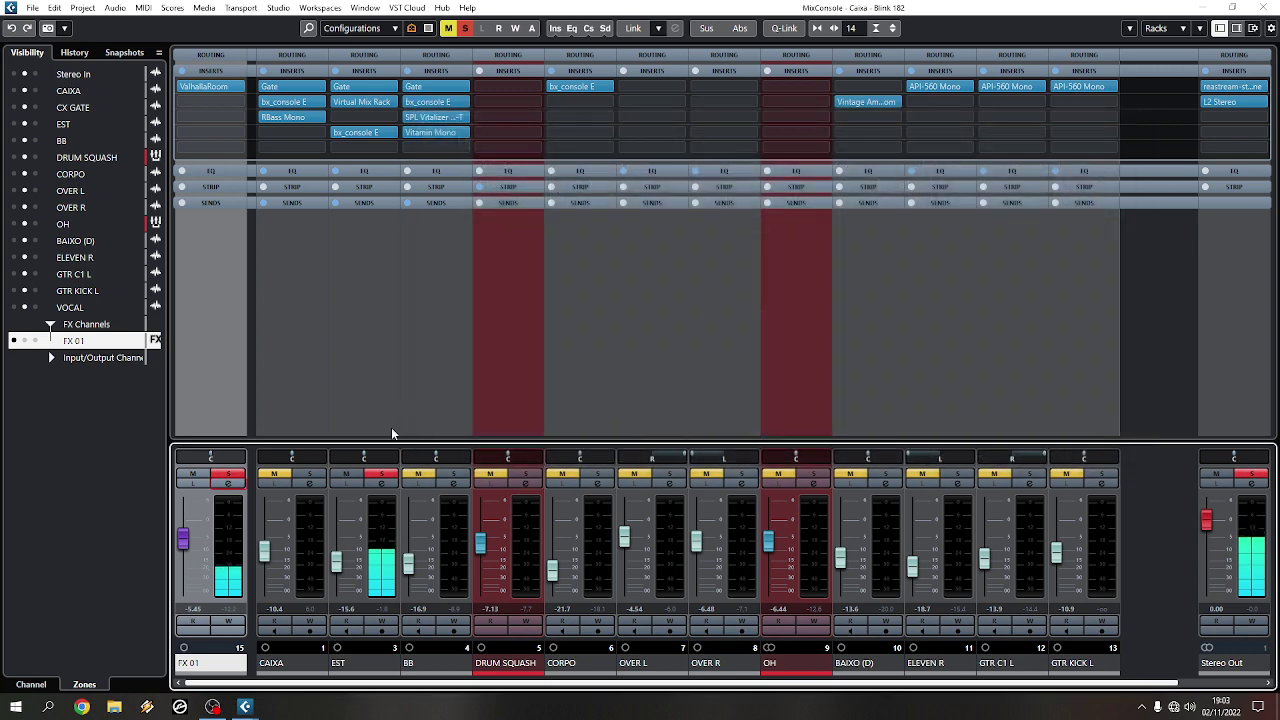
- Clear the solos and set the faders to -8.42 for OH, -6.18 for DRUM SQUASH and -15.8 for BB
left_click(233, 474)
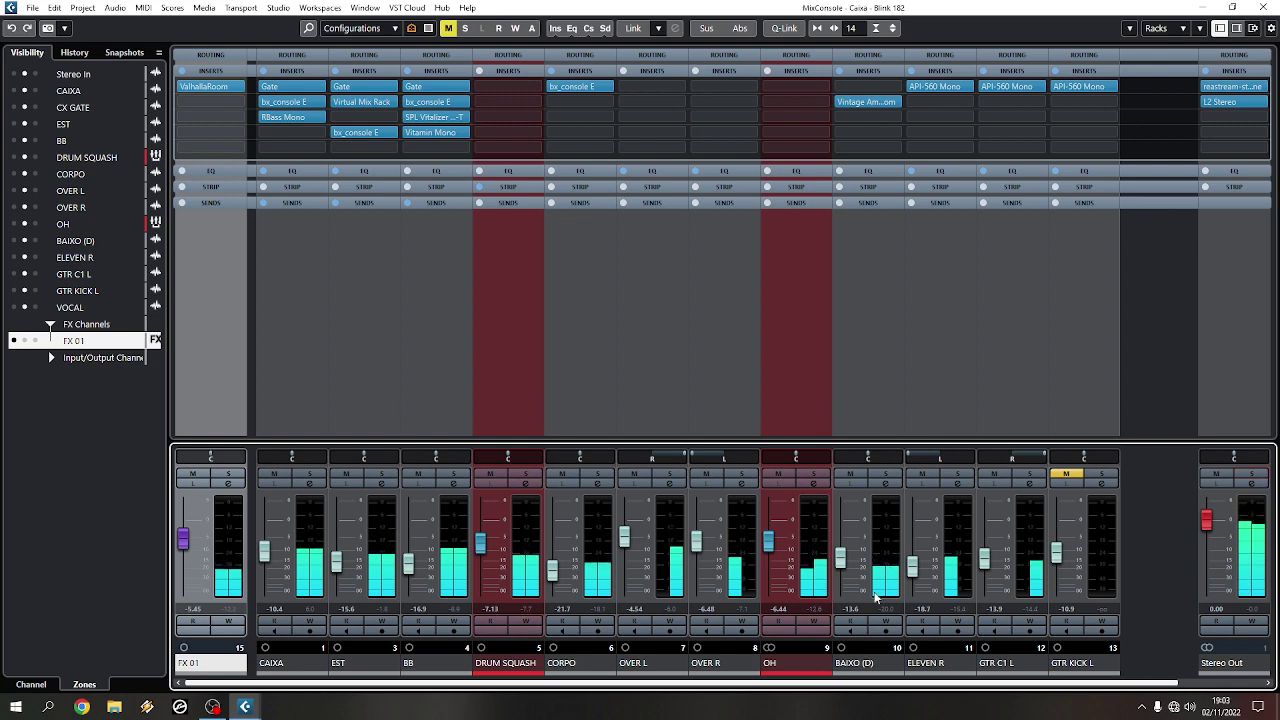
scroll(762, 553, "down", 1)
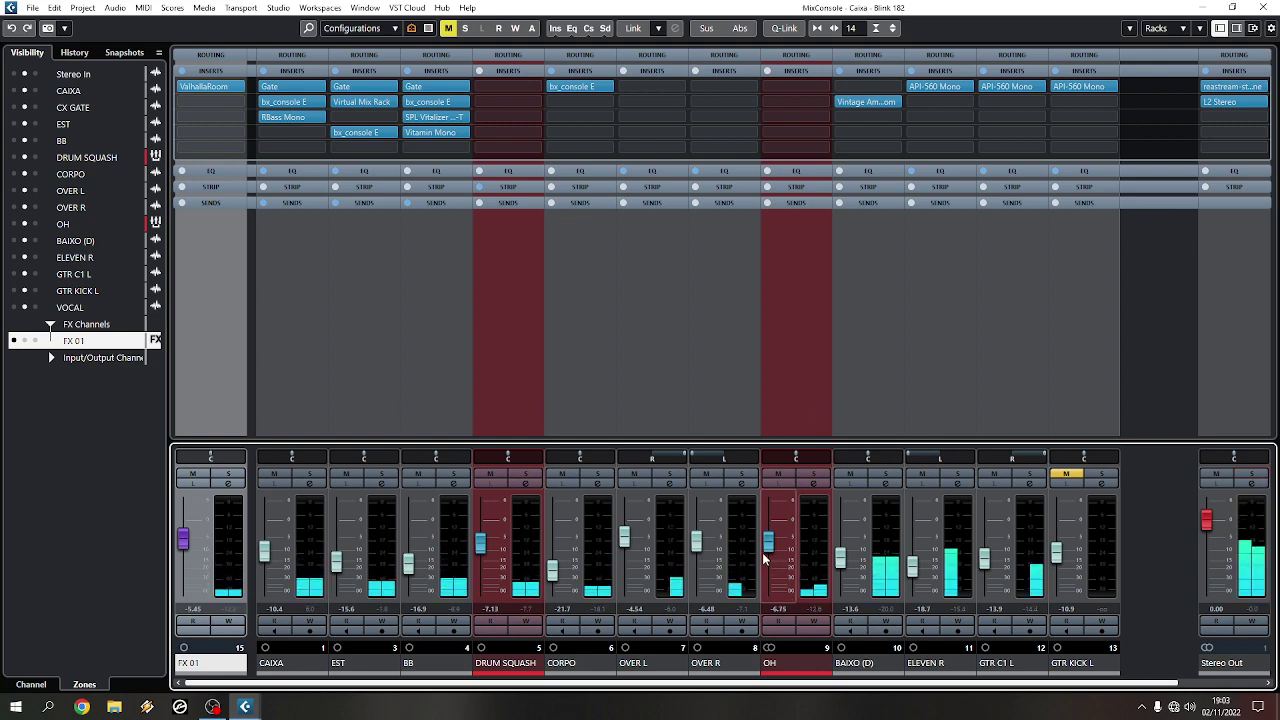
scroll(762, 553, "down", 3)
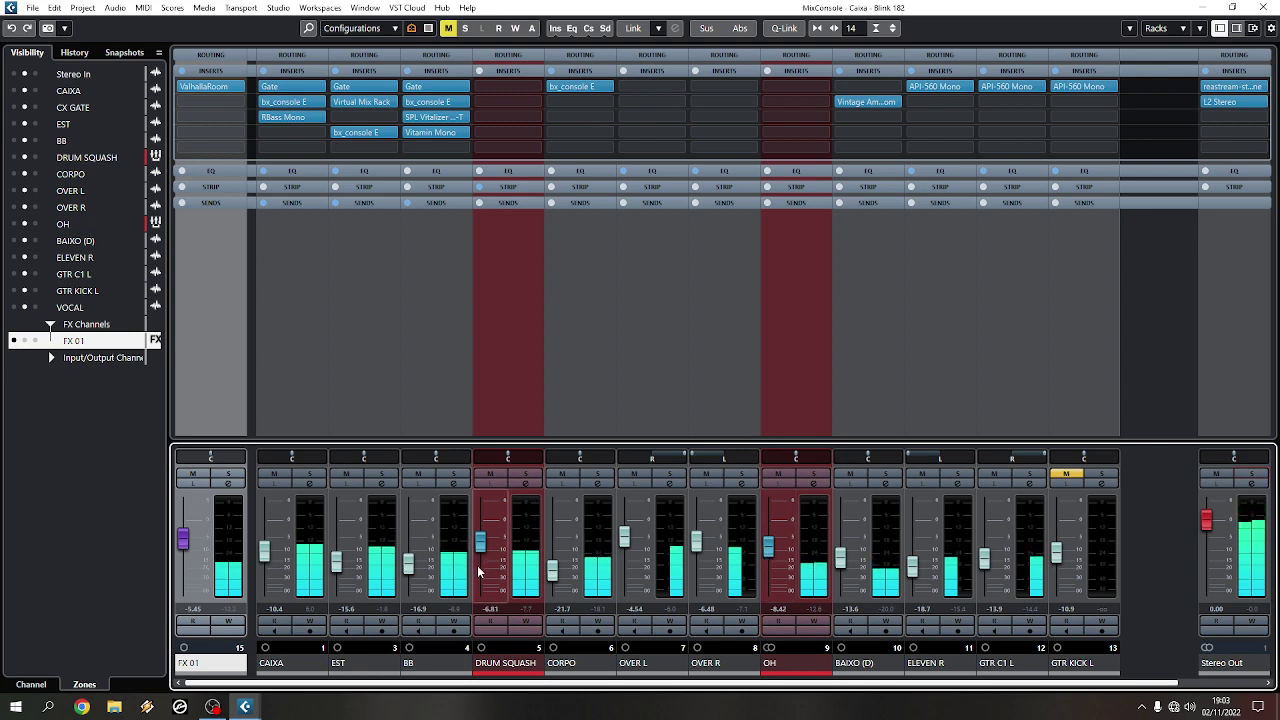
scroll(478, 571, "up", 1)
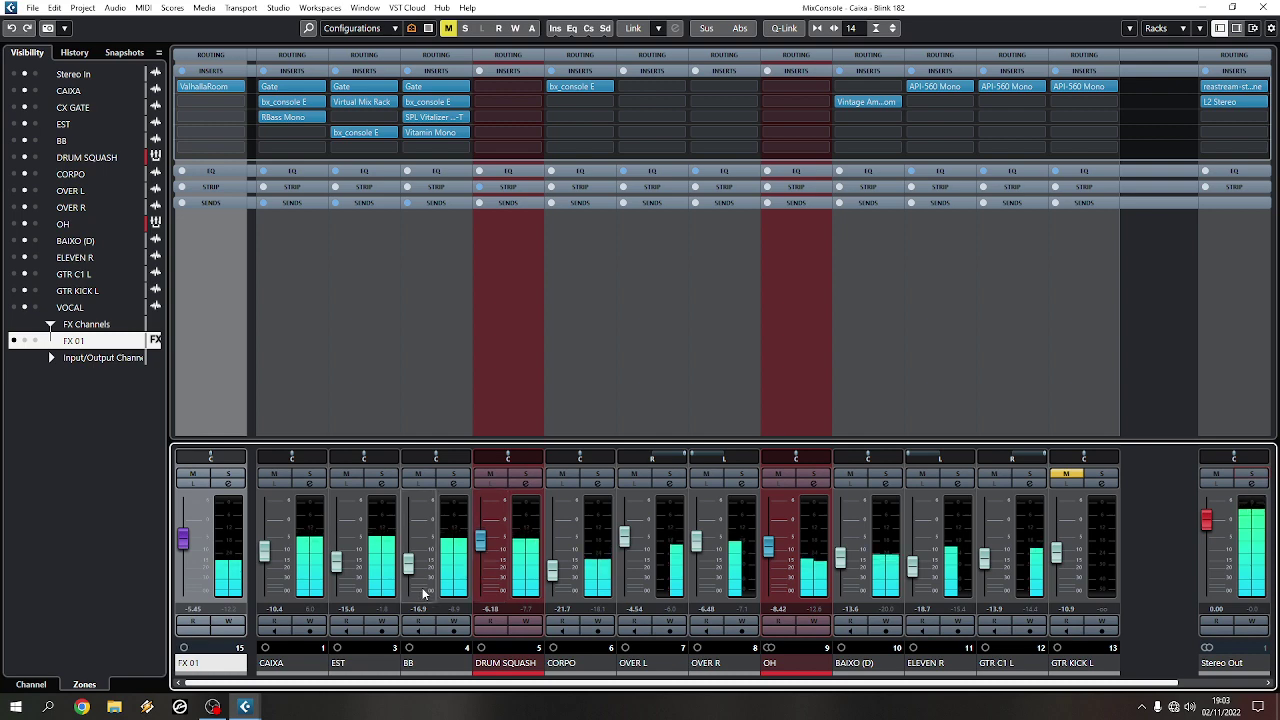
scroll(408, 588, "up", 1)
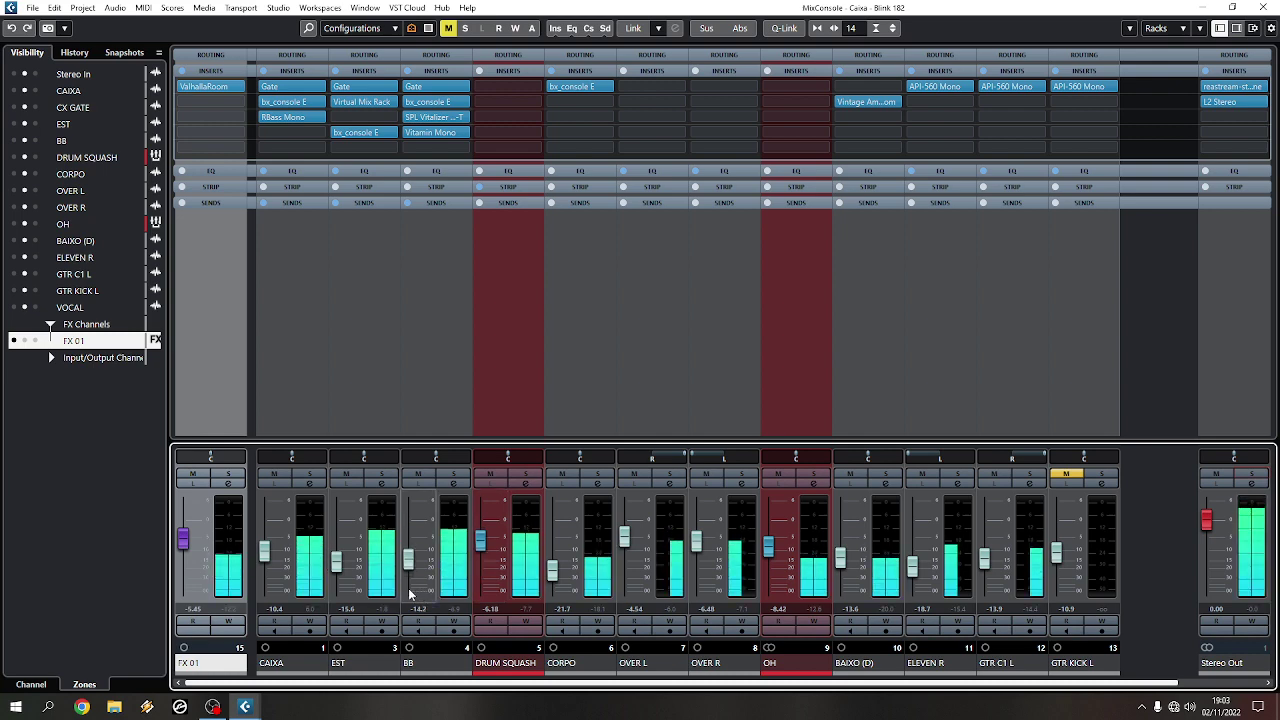
- Add a second send from the BB track in the project window, routed to FX 01
key("F3")
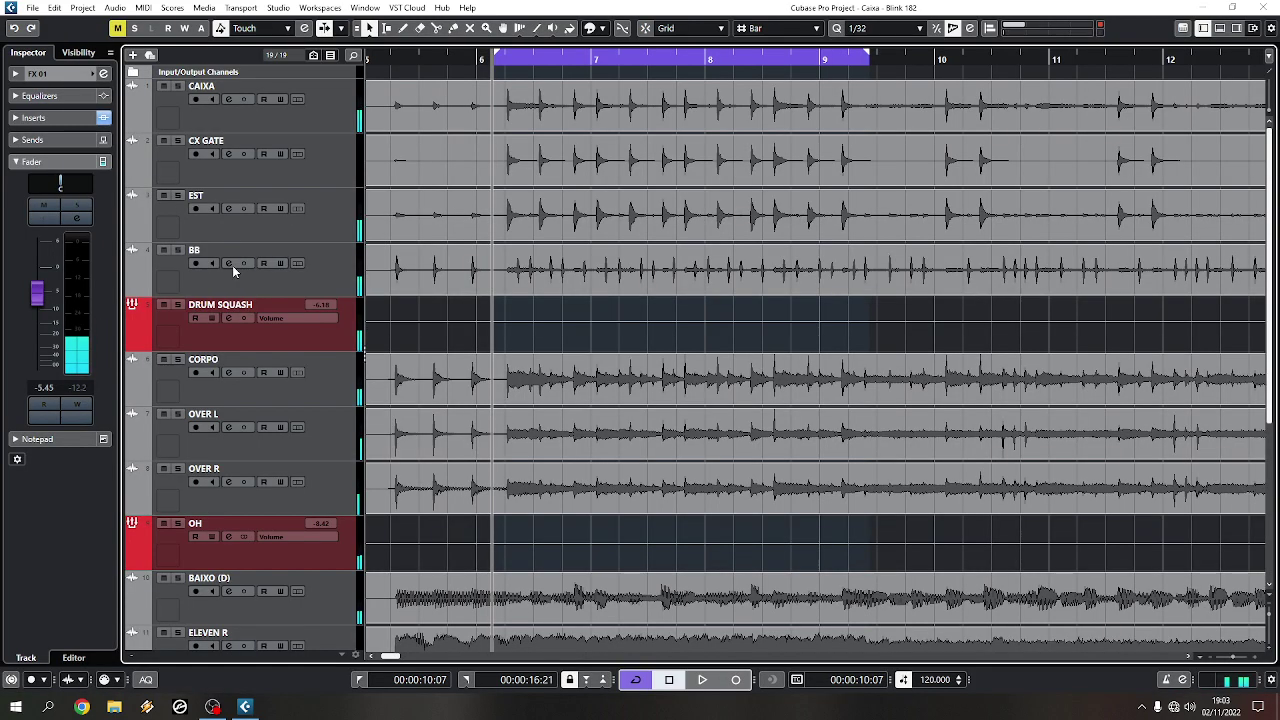
left_click(216, 289)
left_click(57, 497)
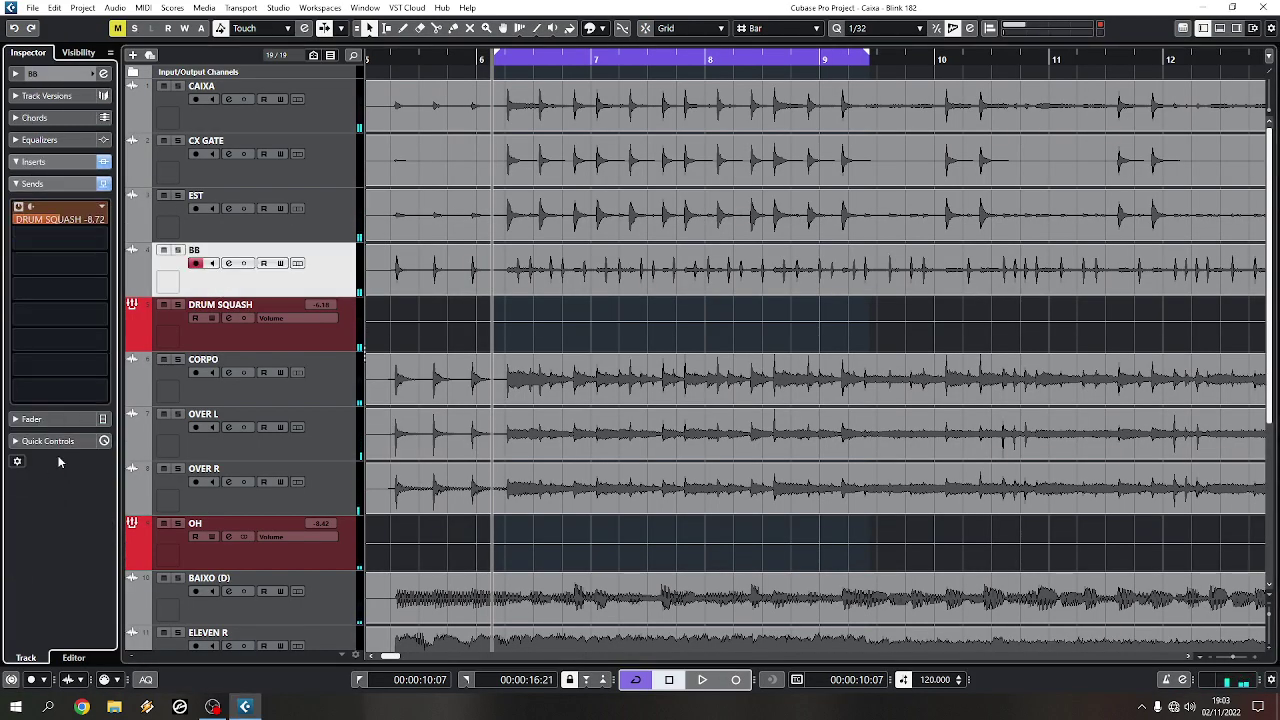
left_click(60, 217)
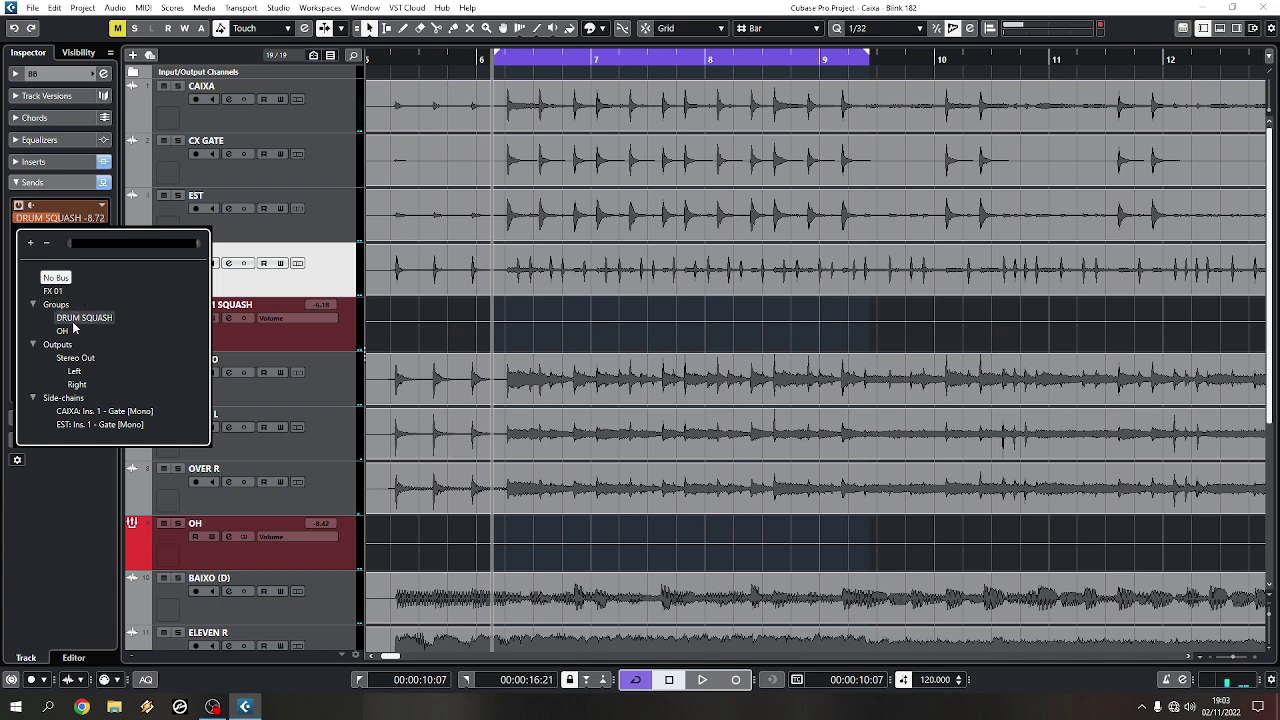
left_click(52, 290)
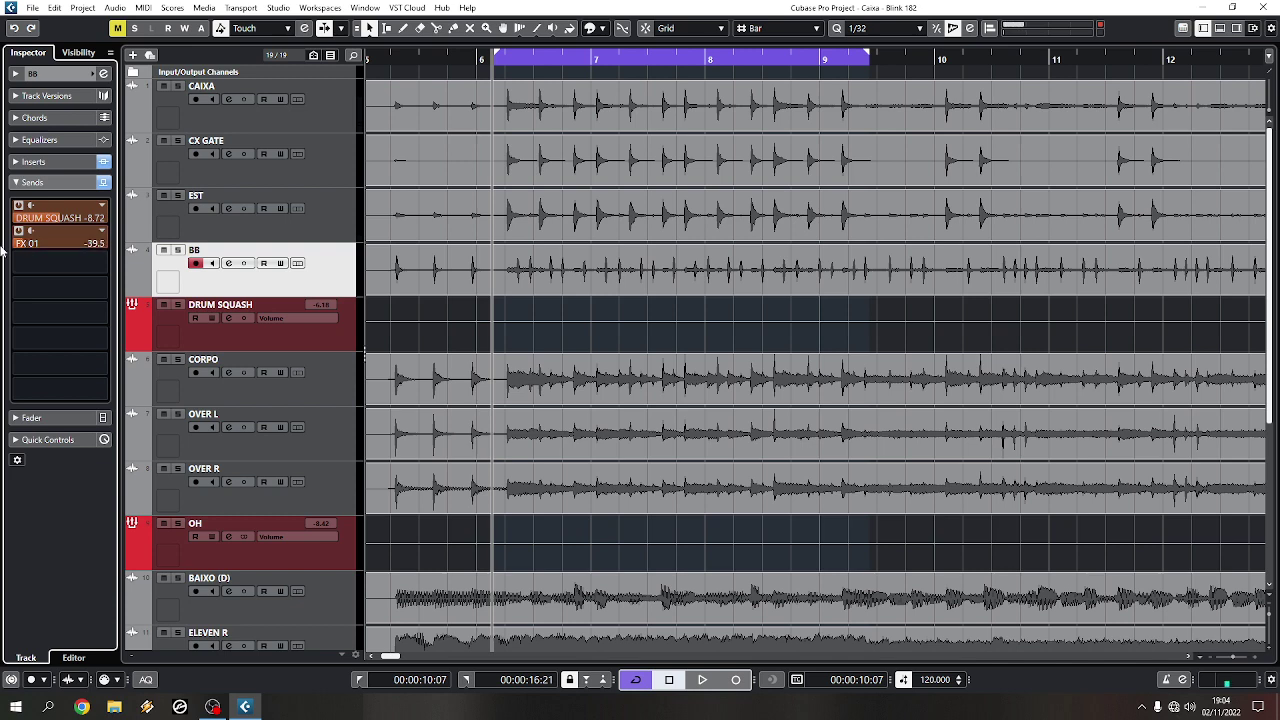
- Raise the BB track's FX 01 send level to -1.20 while playing the loop
scroll(28, 249, "up", 4)
key("space")
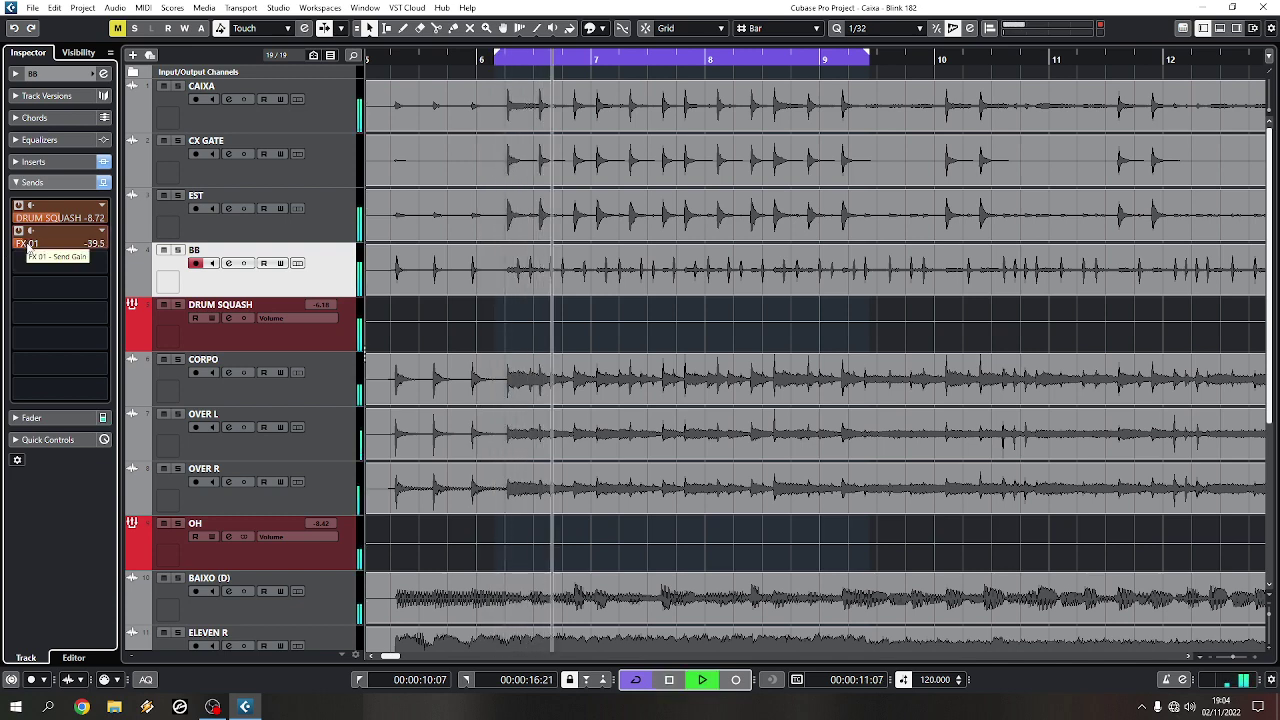
scroll(28, 249, "up", 8)
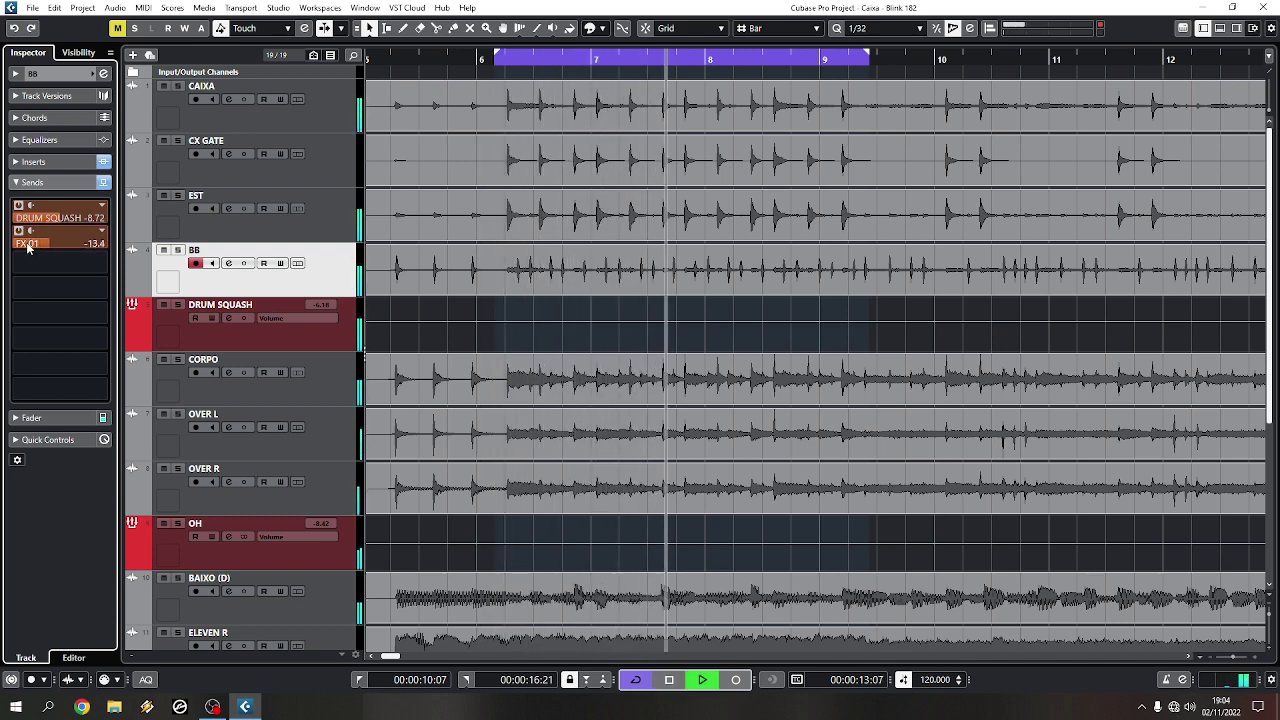
scroll(28, 249, "up", 4)
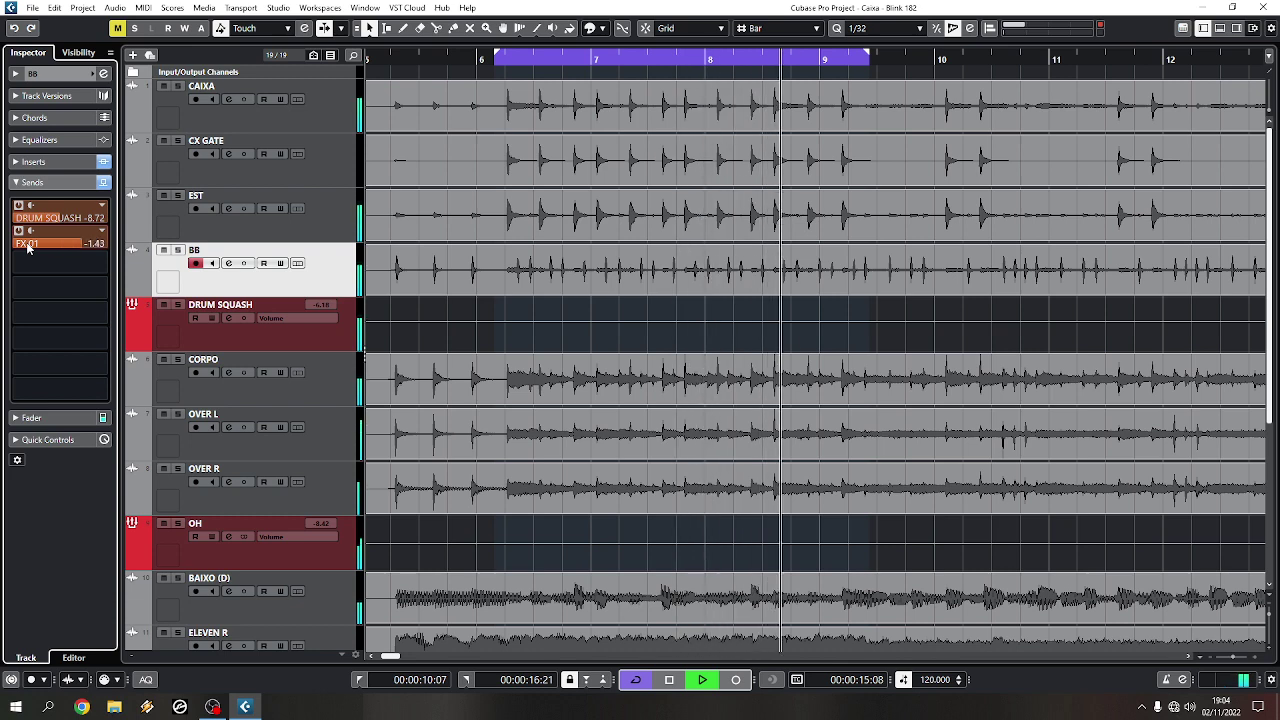
scroll(28, 249, "down", 1)
key("space")
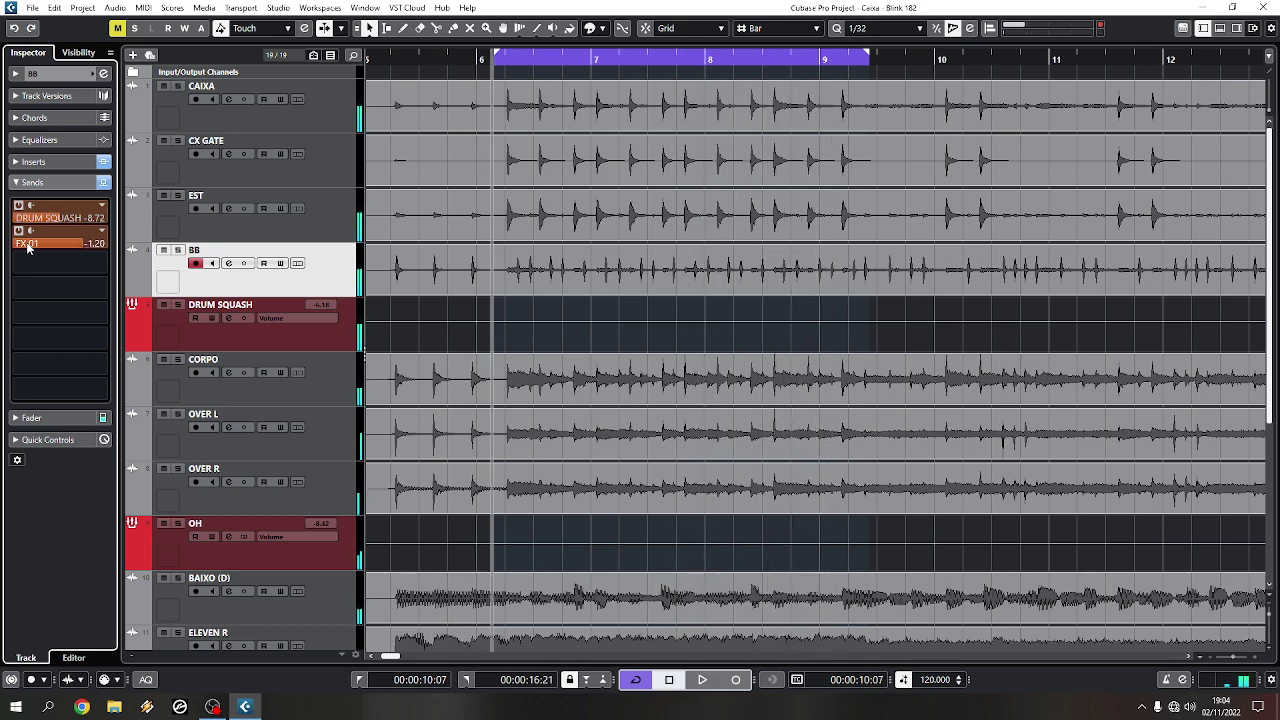
- Mute BAIXO (D), ELEVEN R and GTR C1 L in the mixer and return to the project window
key("F3")
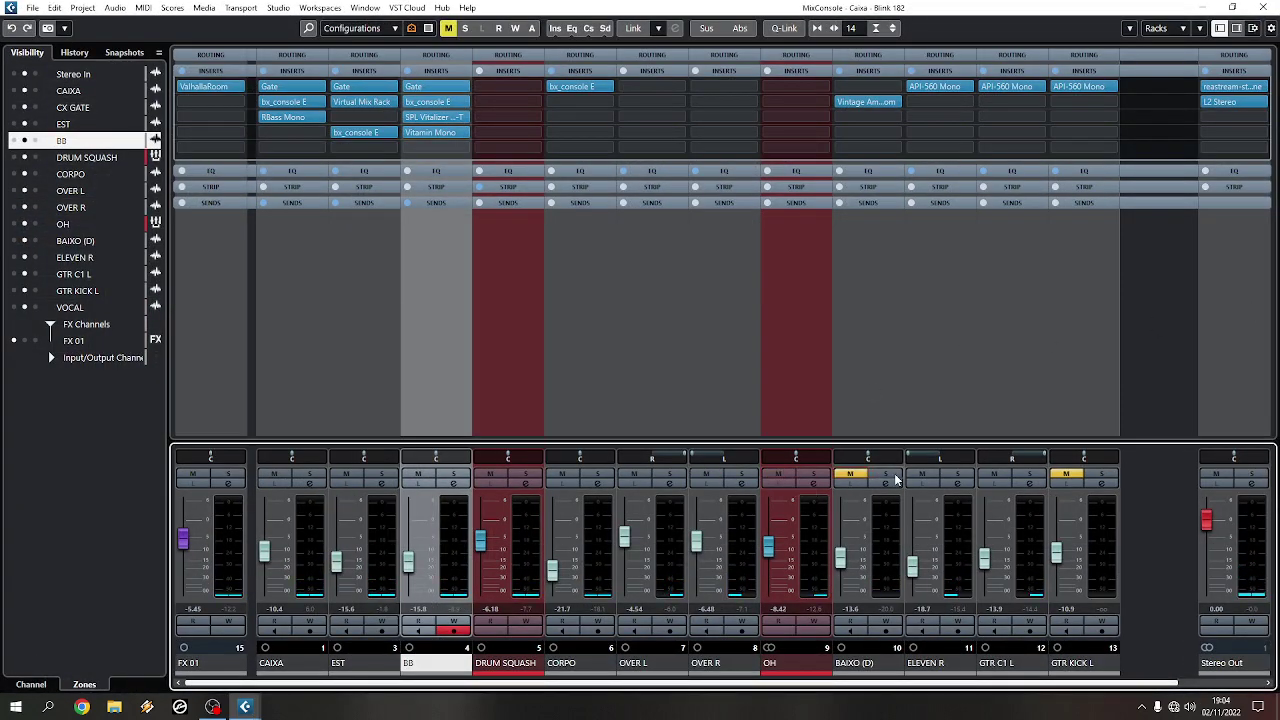
left_click(985, 473)
key("F3")
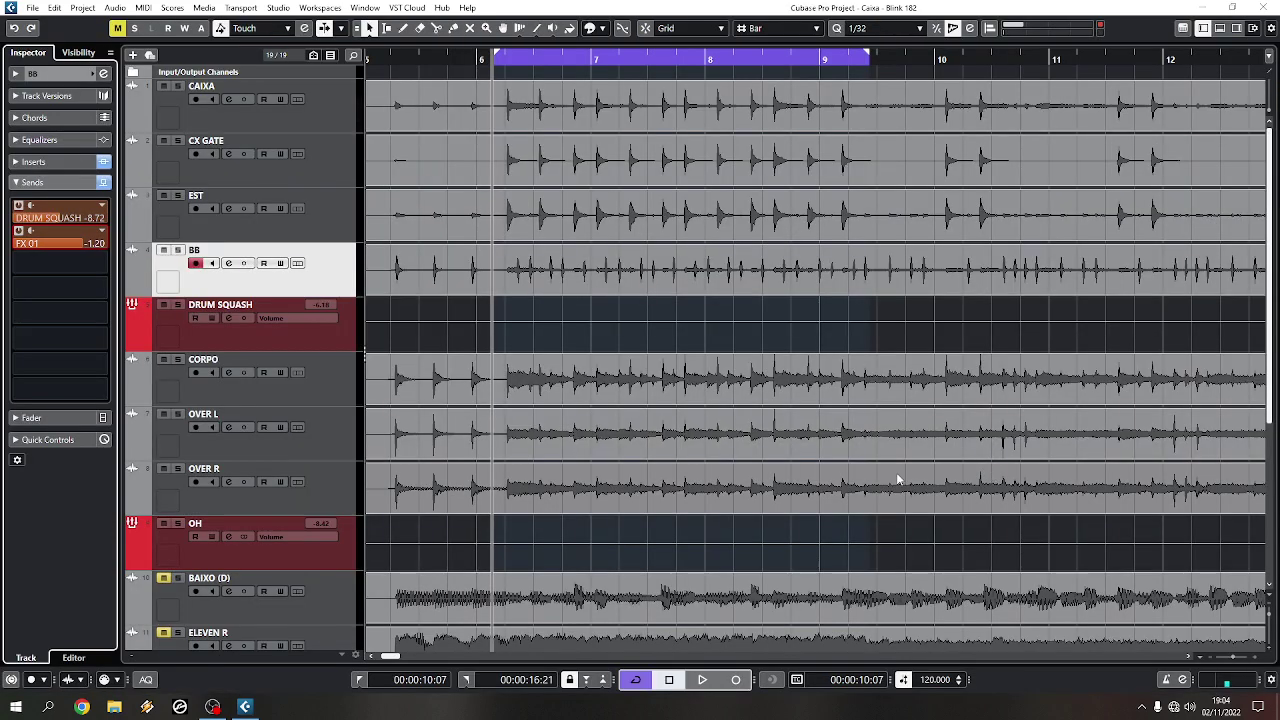
- Compare the looped drums with BB's FX 01 send active and bypassed
key("space")
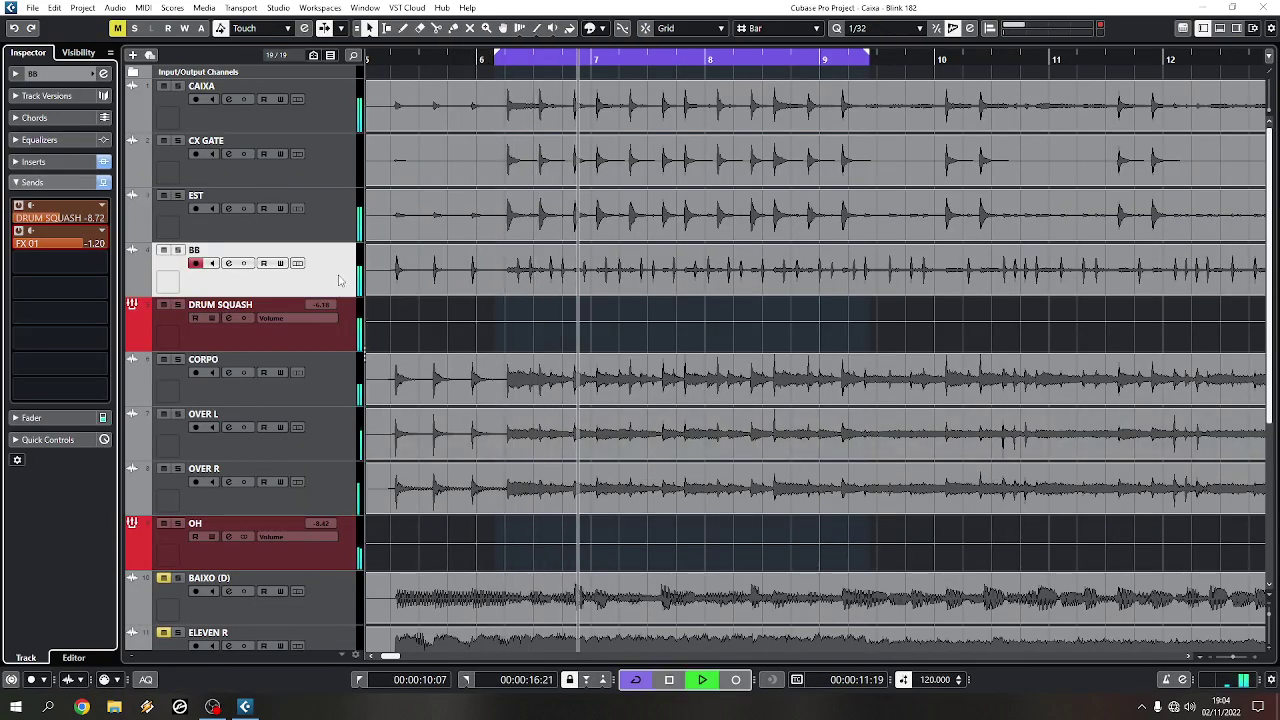
key("space")
key("space")
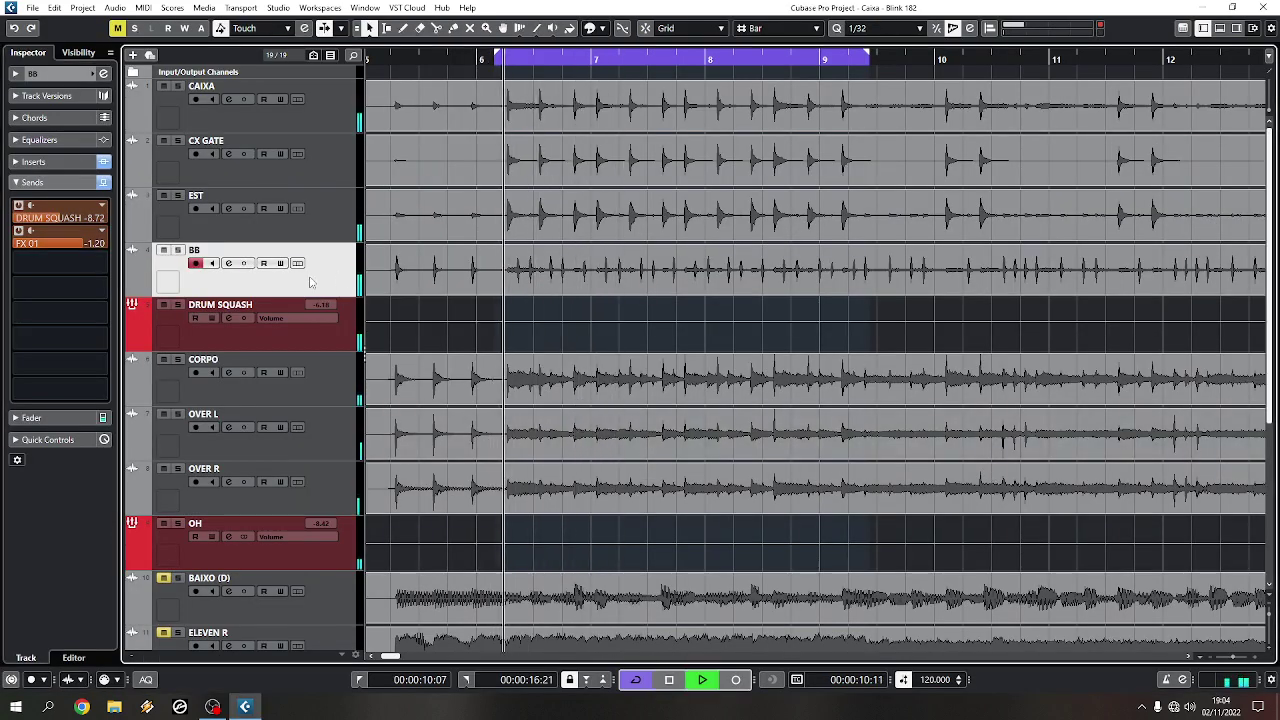
key("space")
left_click(18, 232)
key("space")
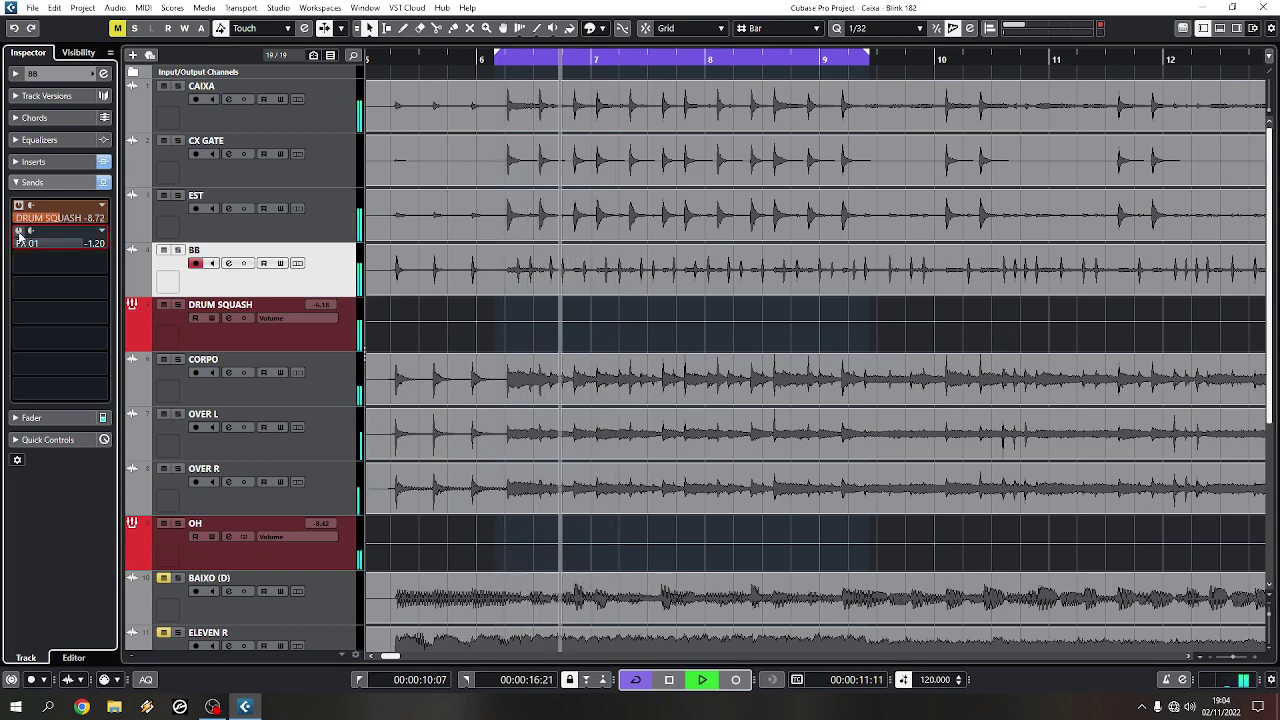
- Re-enable the BB track's FX 01 send, lower its level to -11.7 and audition the looped drums
key("space")
left_click(18, 232)
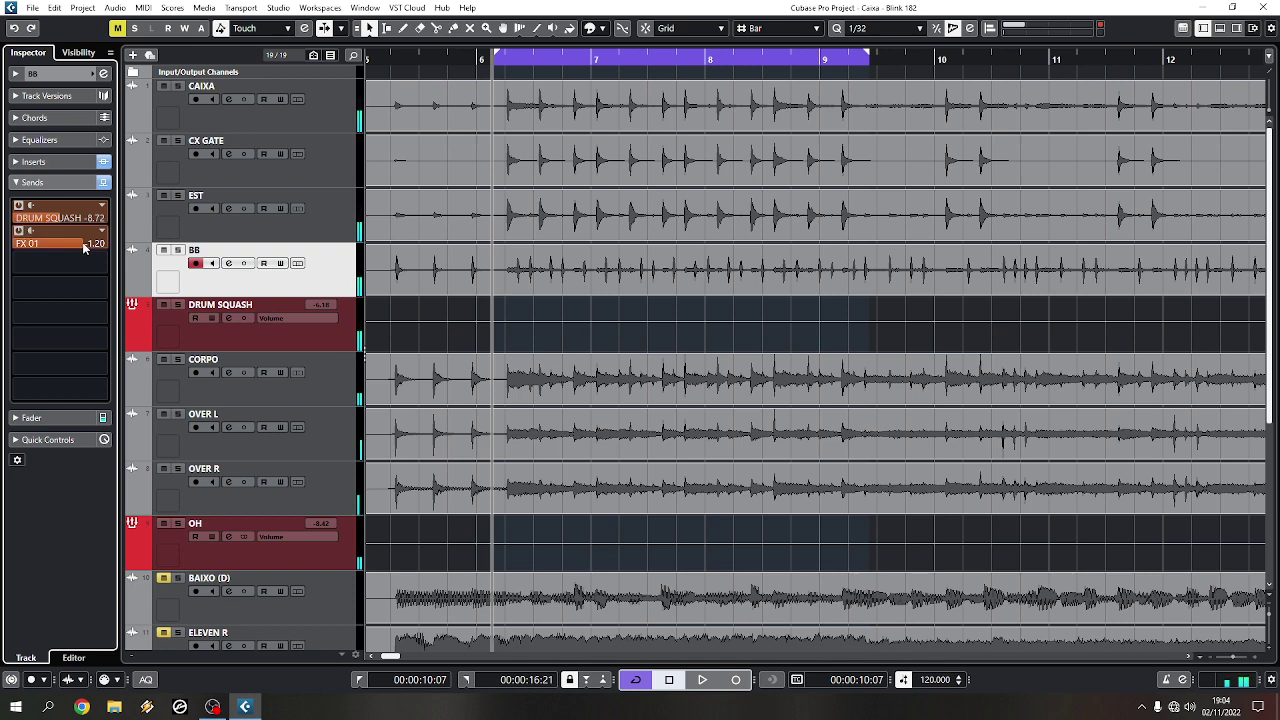
left_click_drag(24, 247, 48, 243)
key("space")
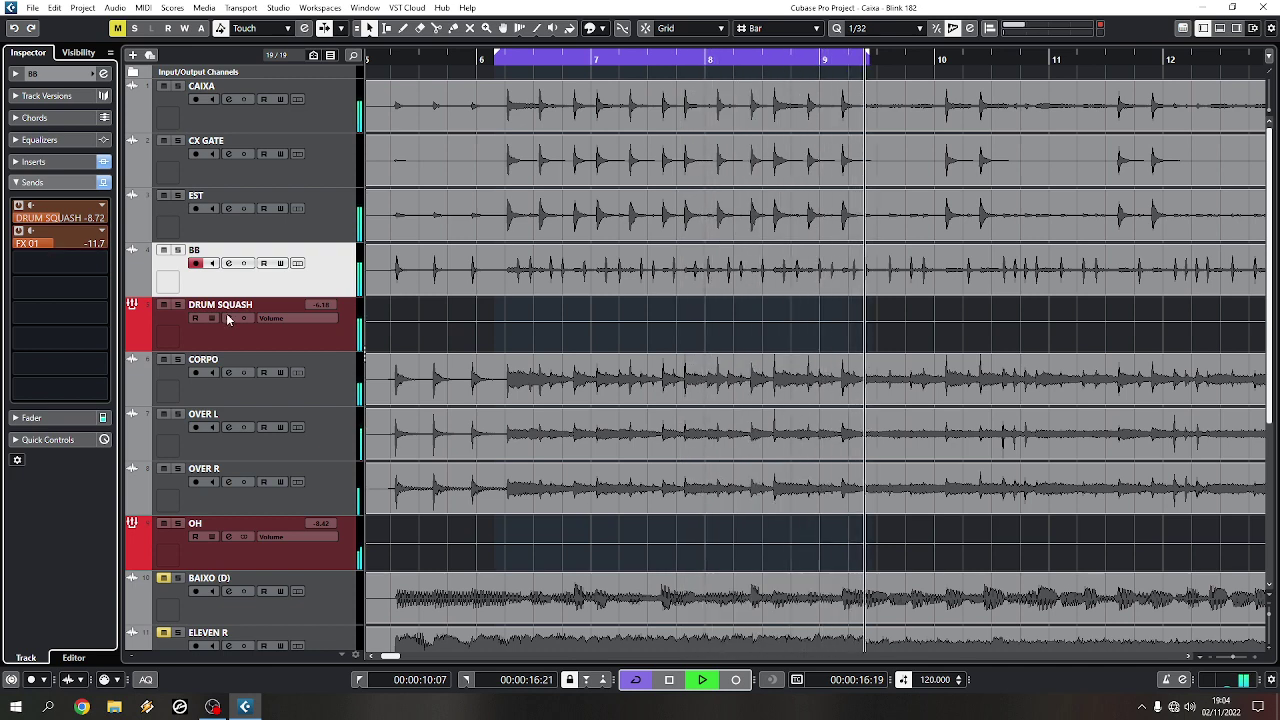
key("space")
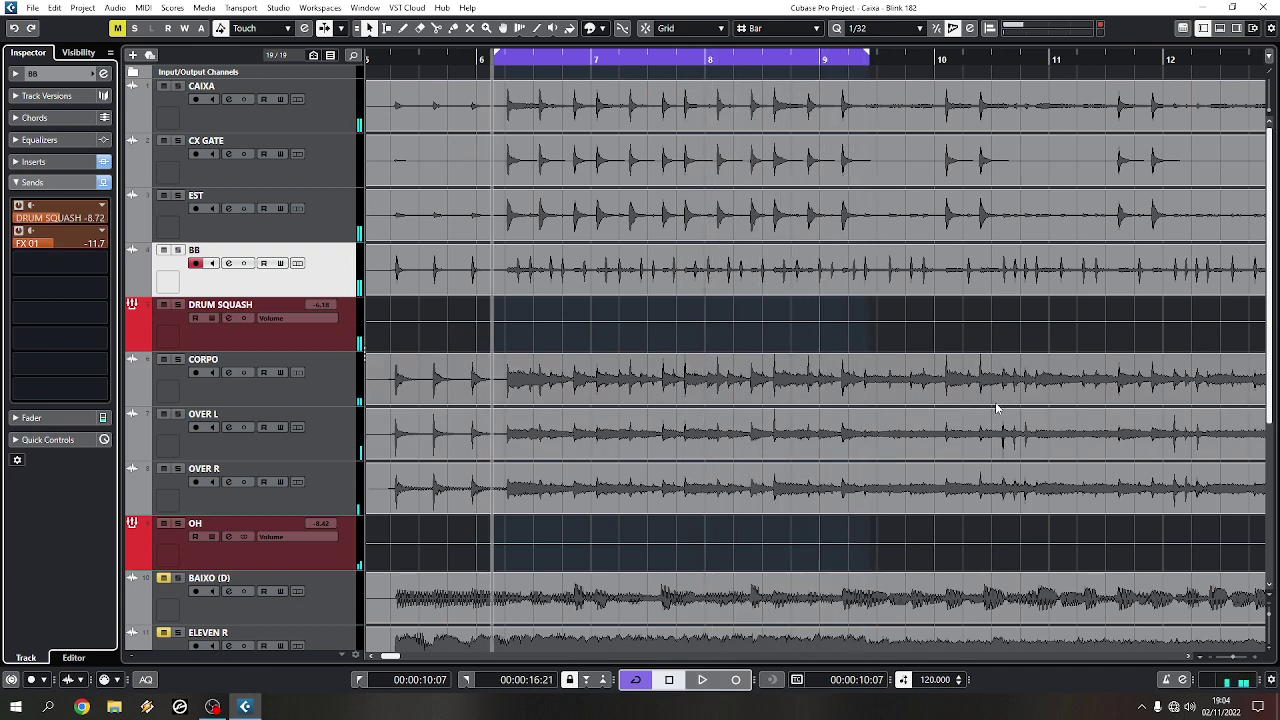
- Unmute BAIXO (D), ELEVEN R and GTR C1 L in the mixer, and set ELEVEN R to -15.2 and GTR C1 L to -9.68 during playback
key("F3")
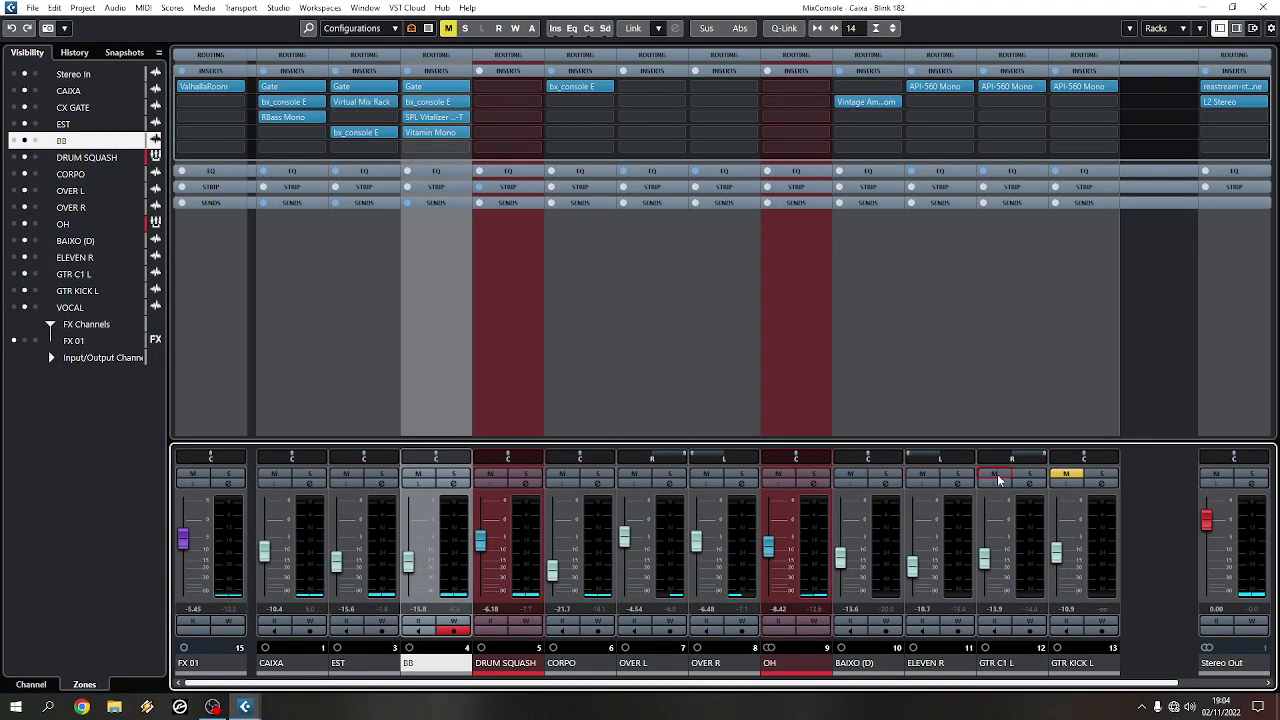
key("space")
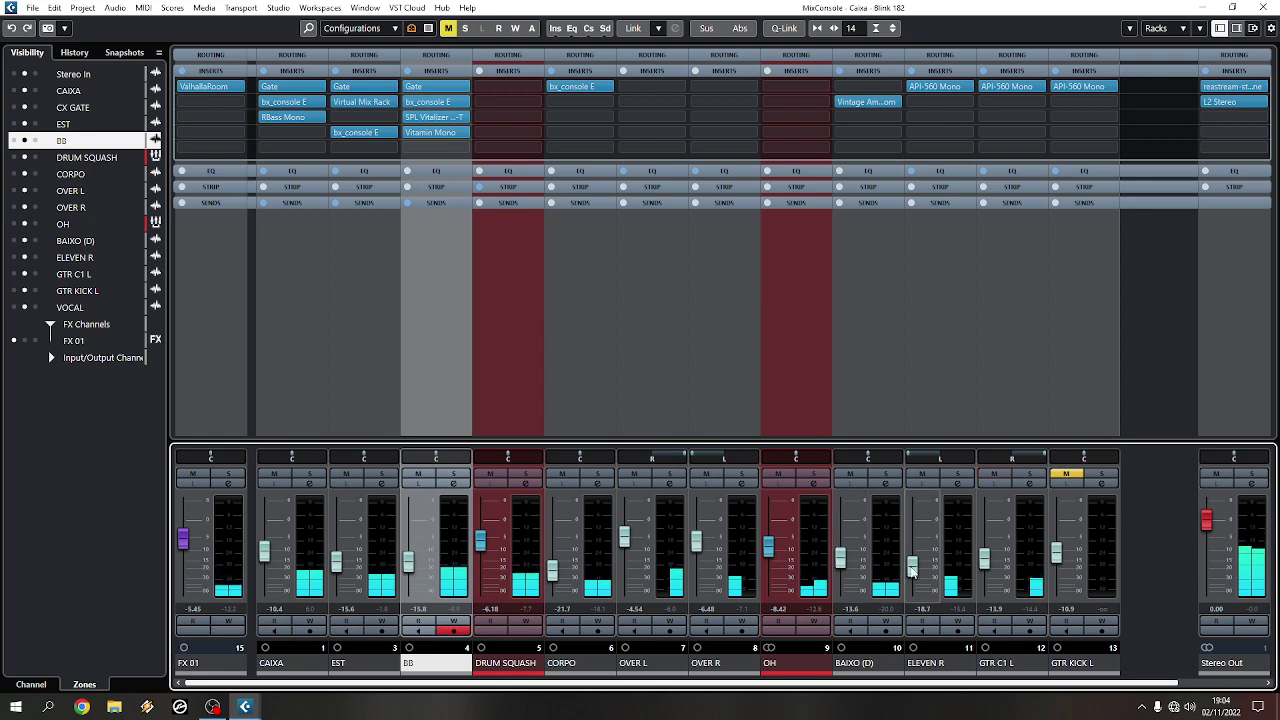
left_click_drag(912, 569, 912, 560)
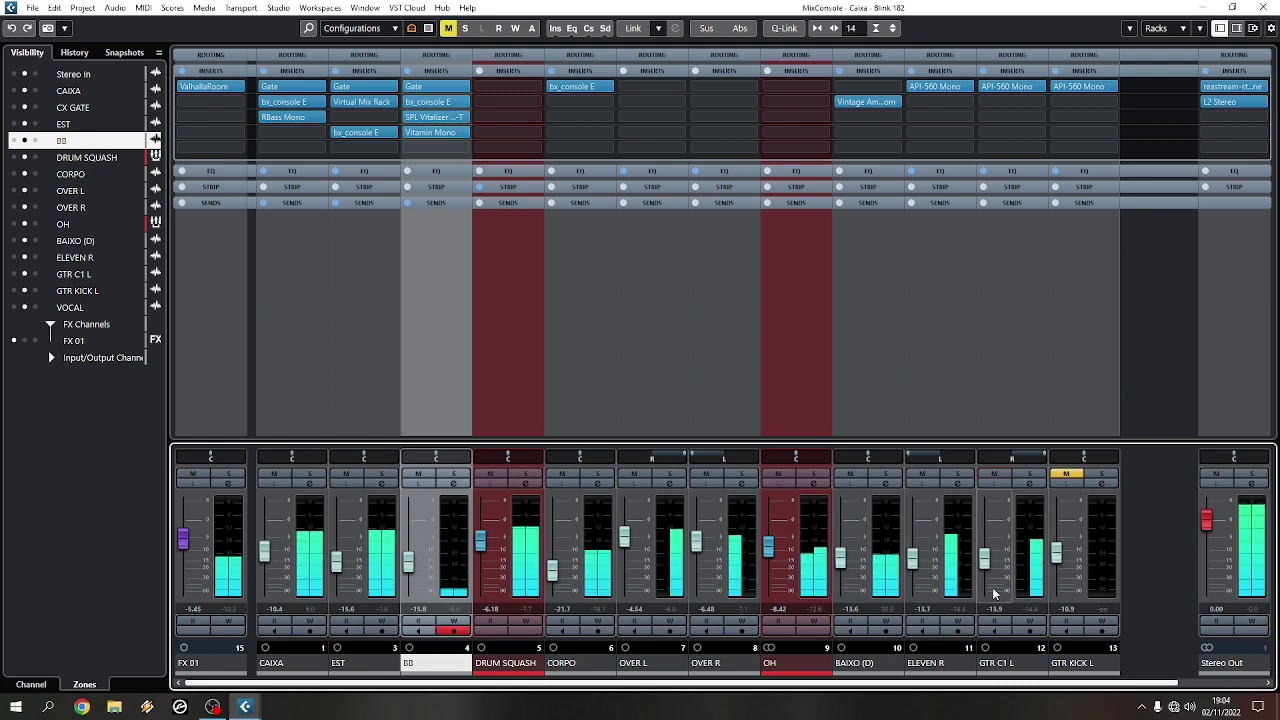
left_click_drag(987, 579, 989, 568)
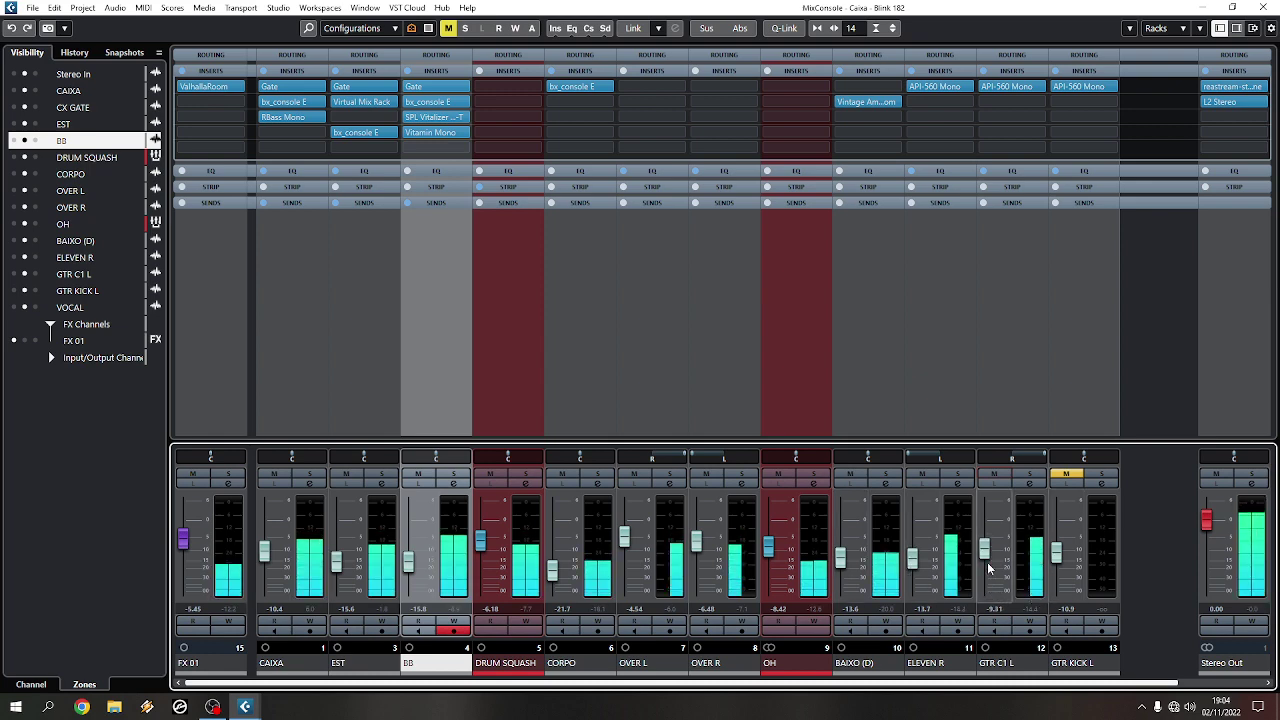
mouse_move(912, 560)
left_mouse_down()
mouse_move(909, 576)
mouse_move(917, 568)
left_mouse_up()
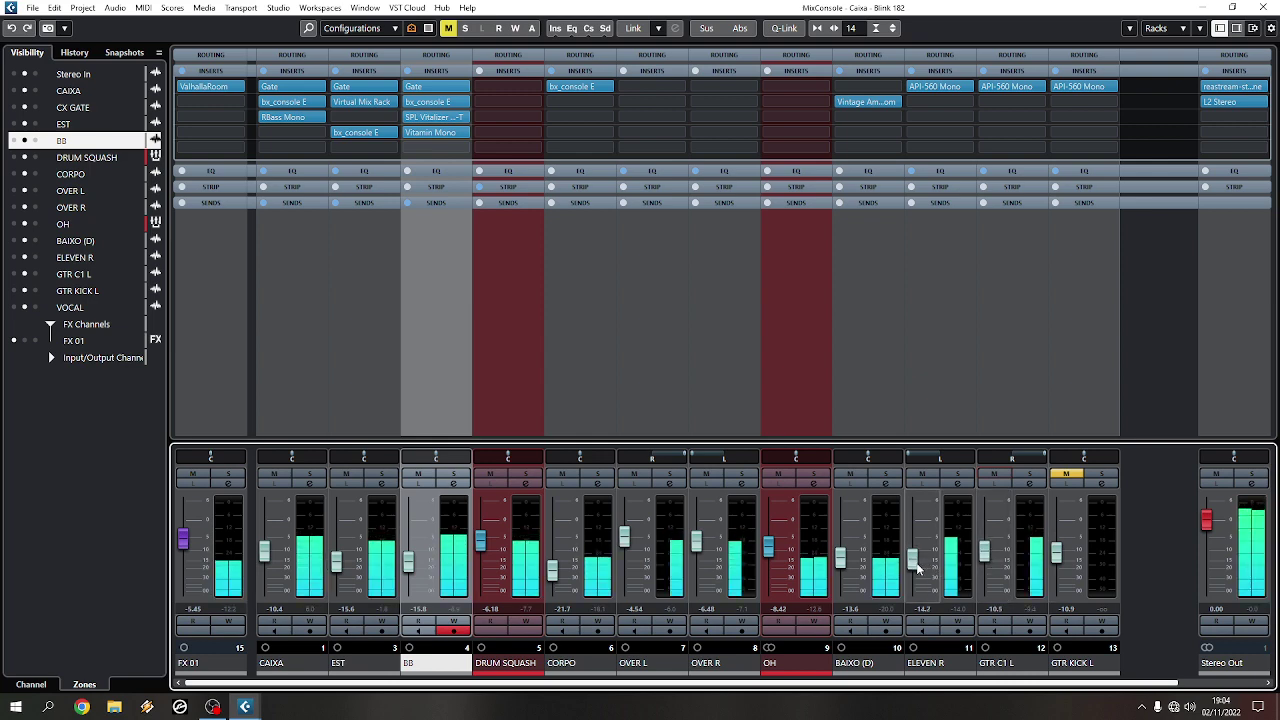
scroll(986, 566, "up", 2)
scroll(922, 566, "down", 1)
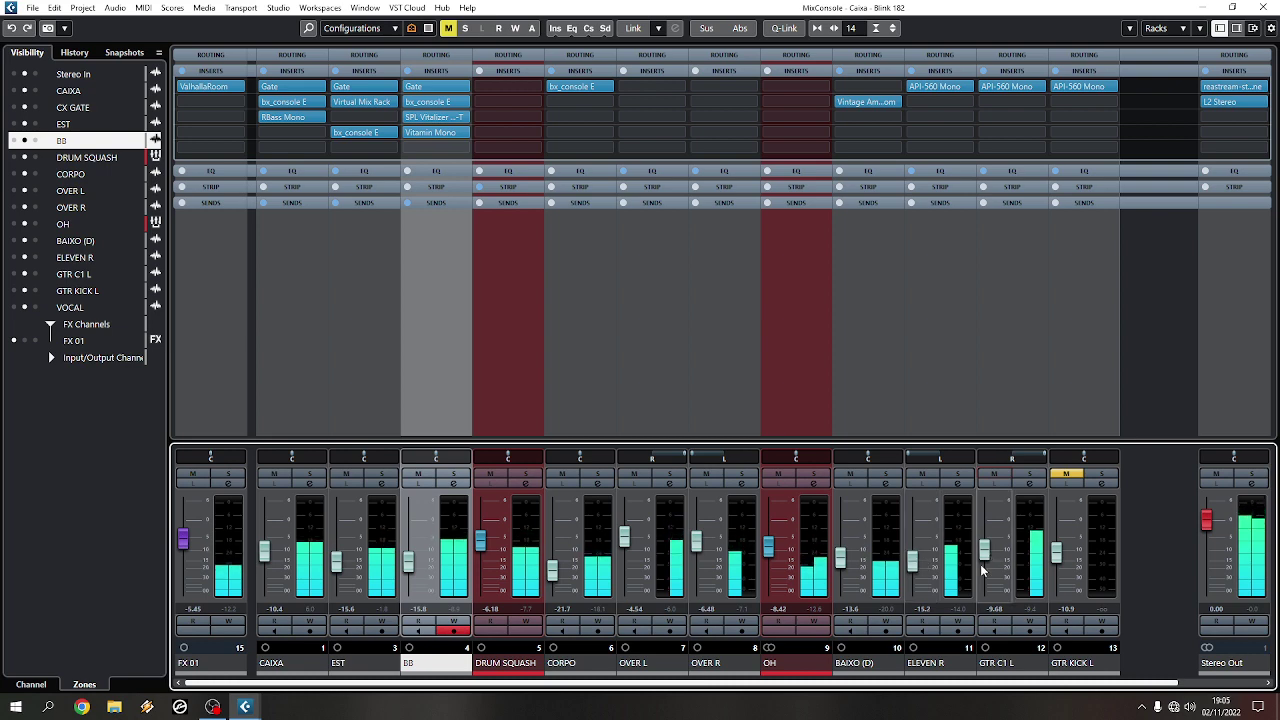
key("F3")
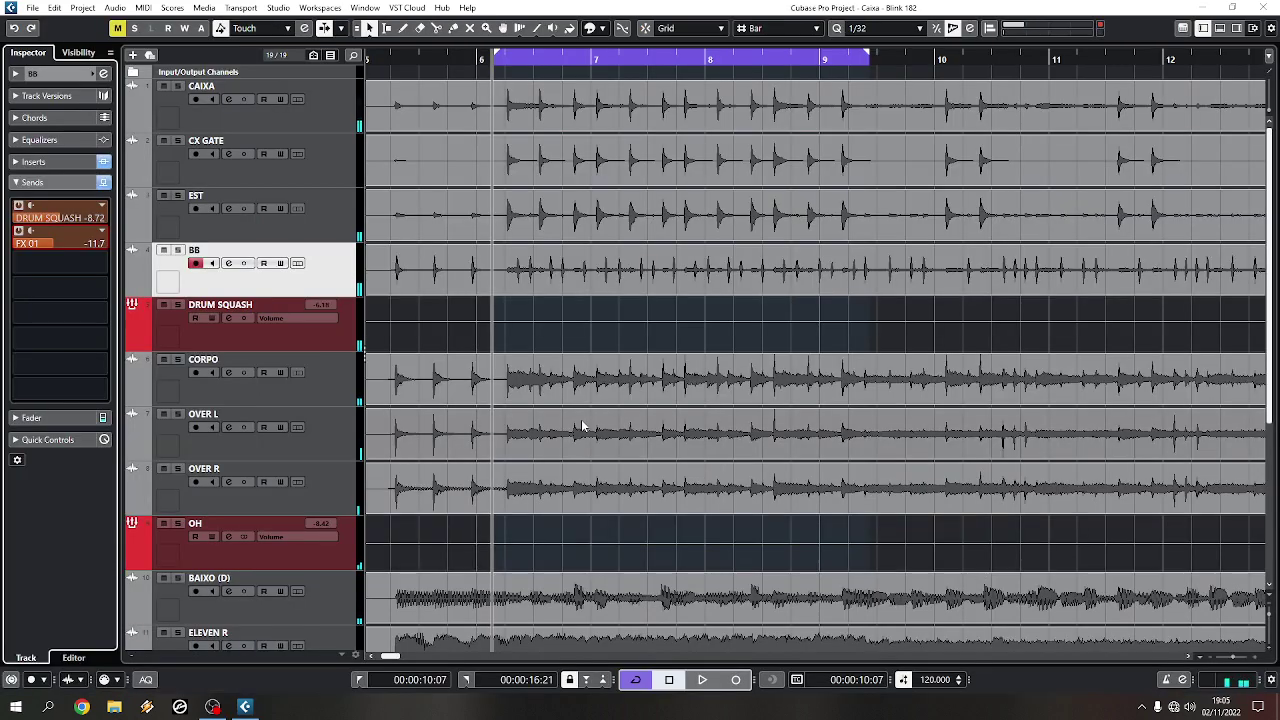
- Review the sends of the drum tracks and inspect the RBass Mono settings on CAIXA
left_click(322, 113)
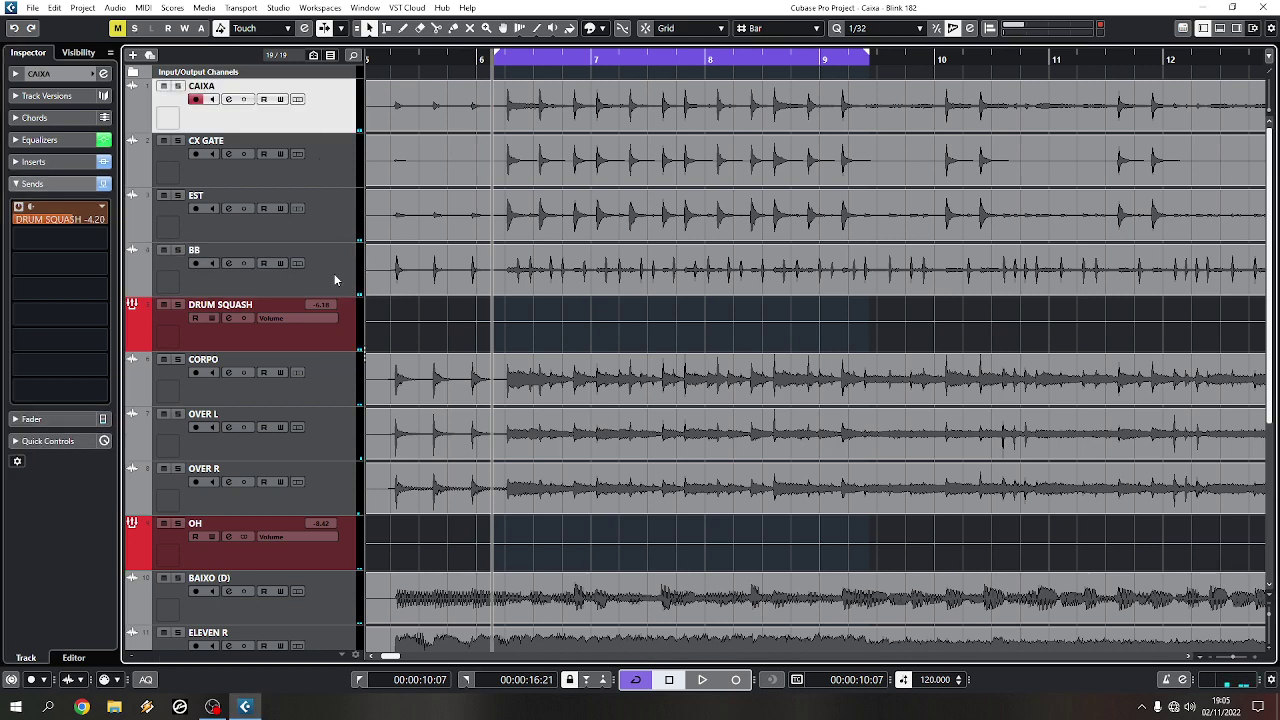
left_click(328, 342)
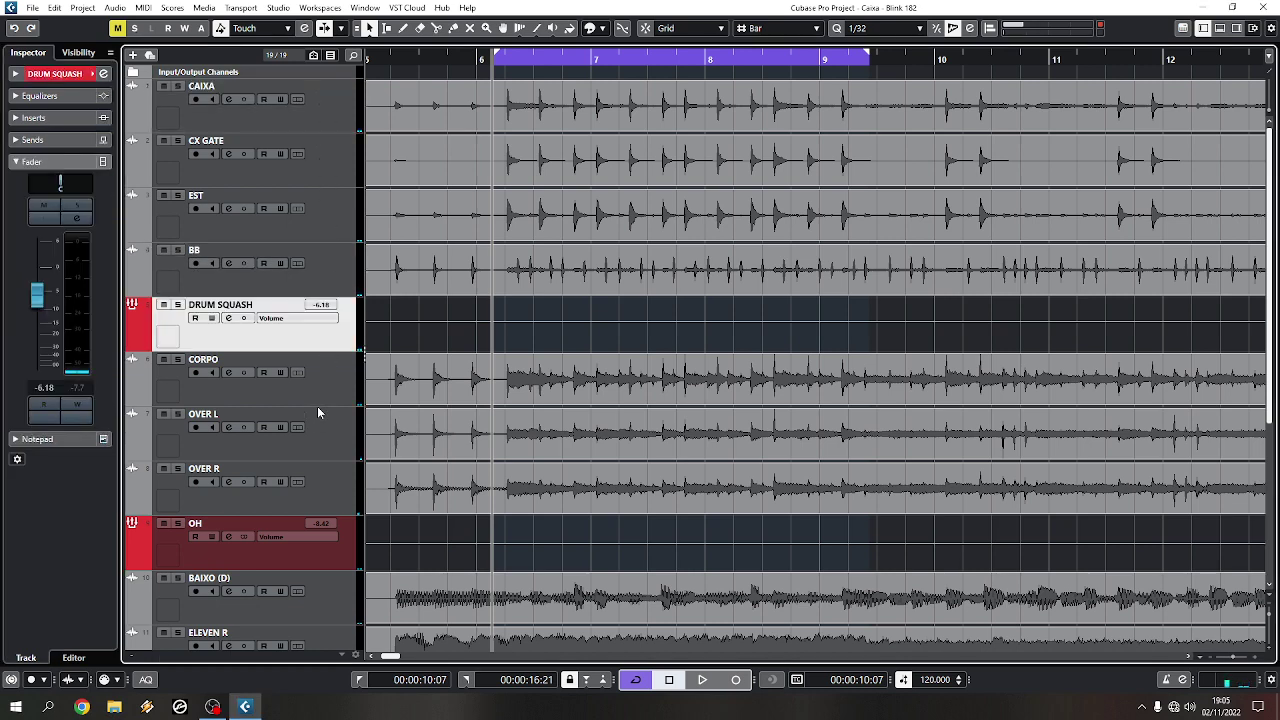
left_click(334, 500)
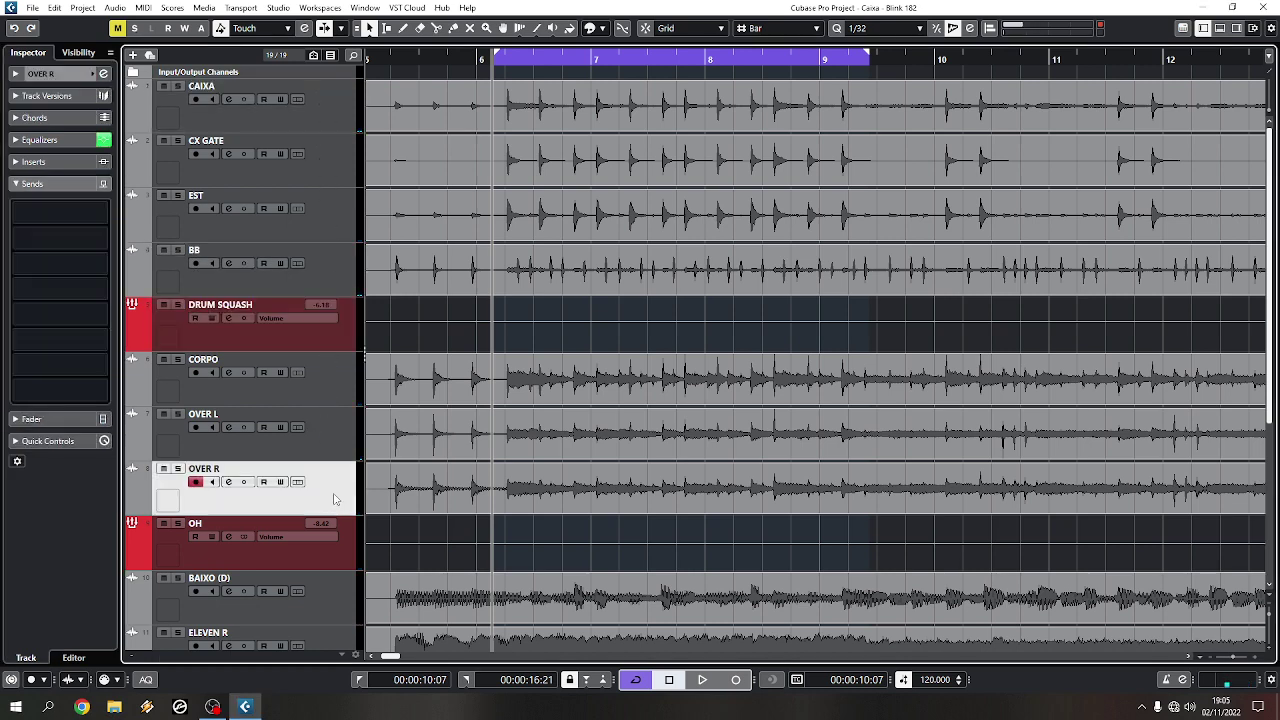
left_click(318, 122)
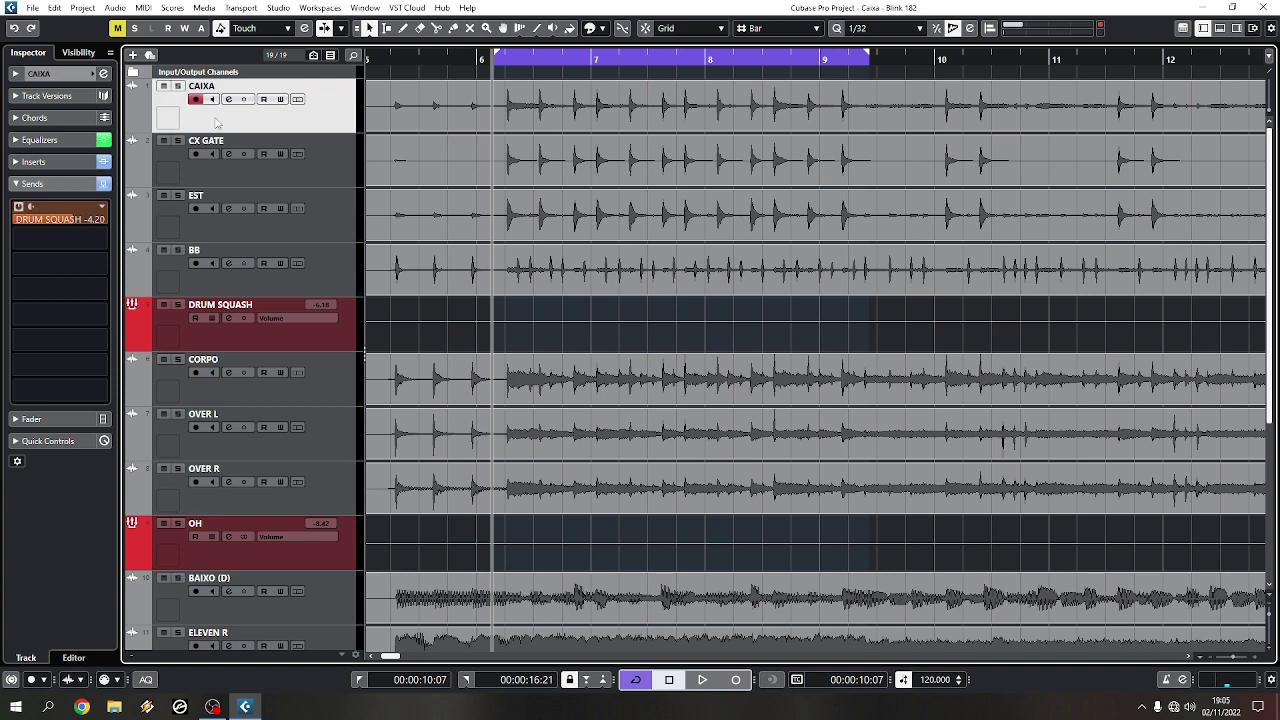
left_click(38, 161)
left_click(29, 227)
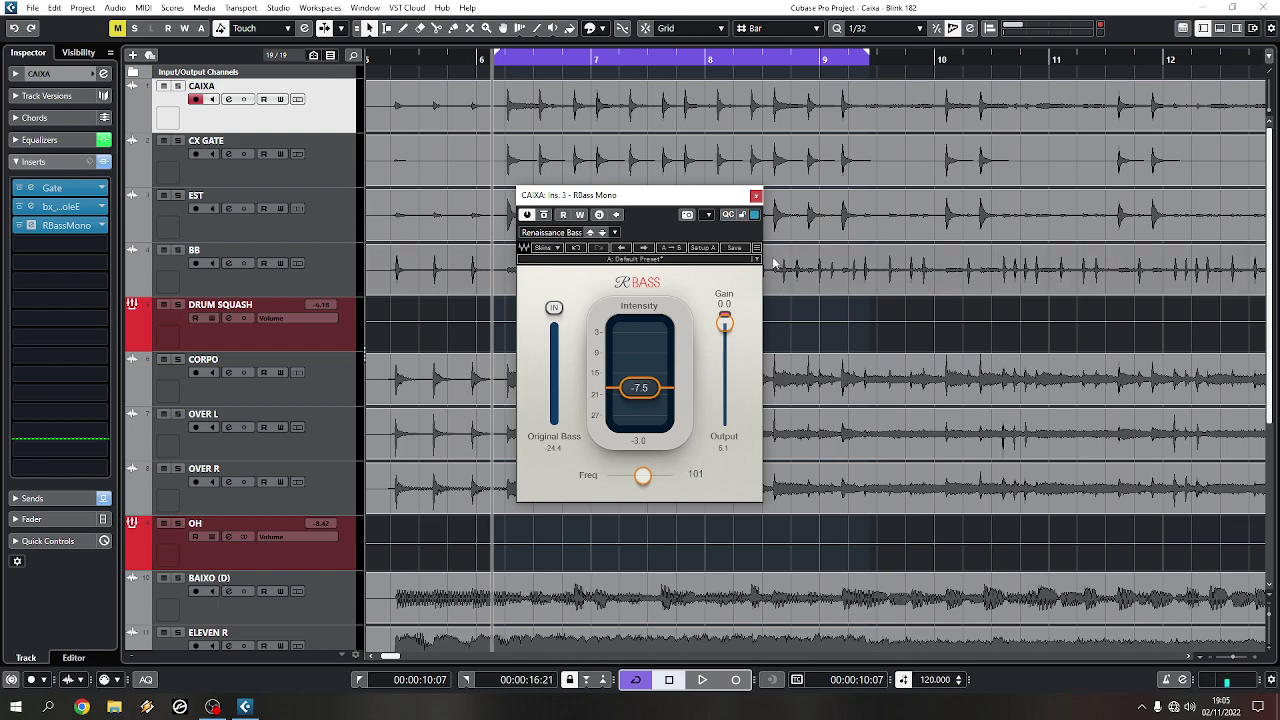
left_click_drag(720, 201, 661, 208)
left_click(698, 205)
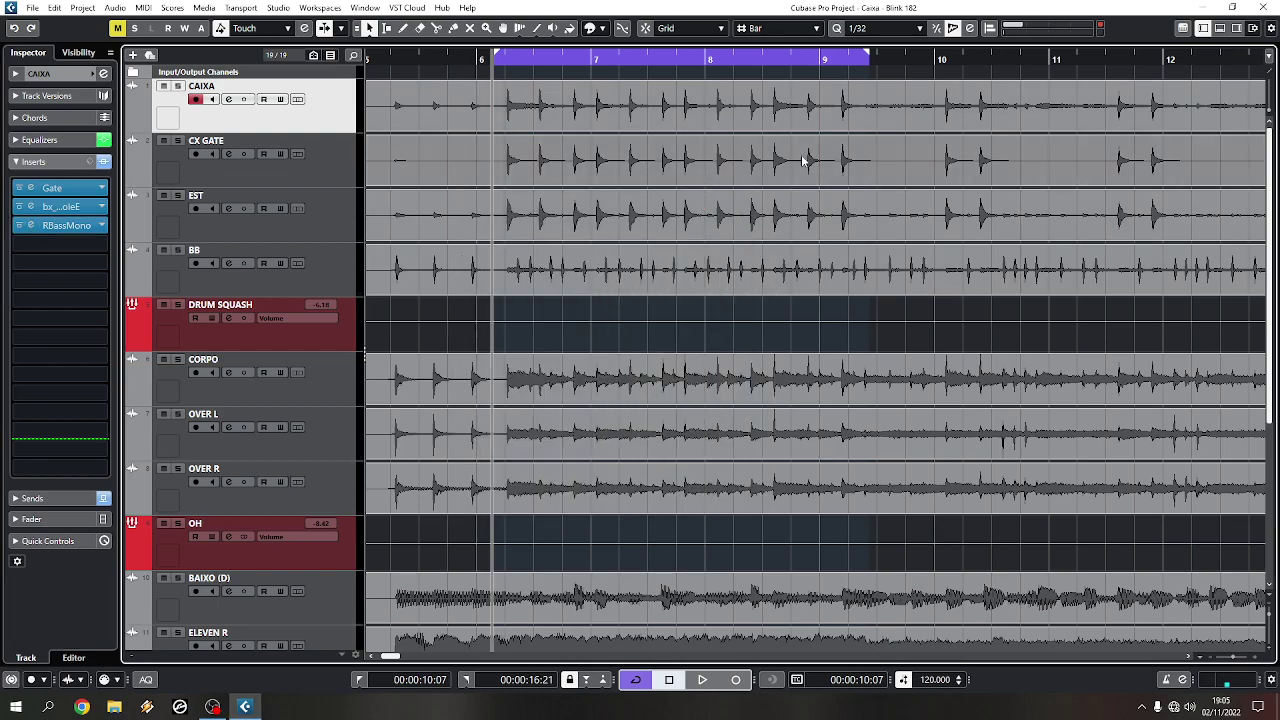
- Switch looping off and play the full mix from the drum pickup at about bar 37
key("shift+f")
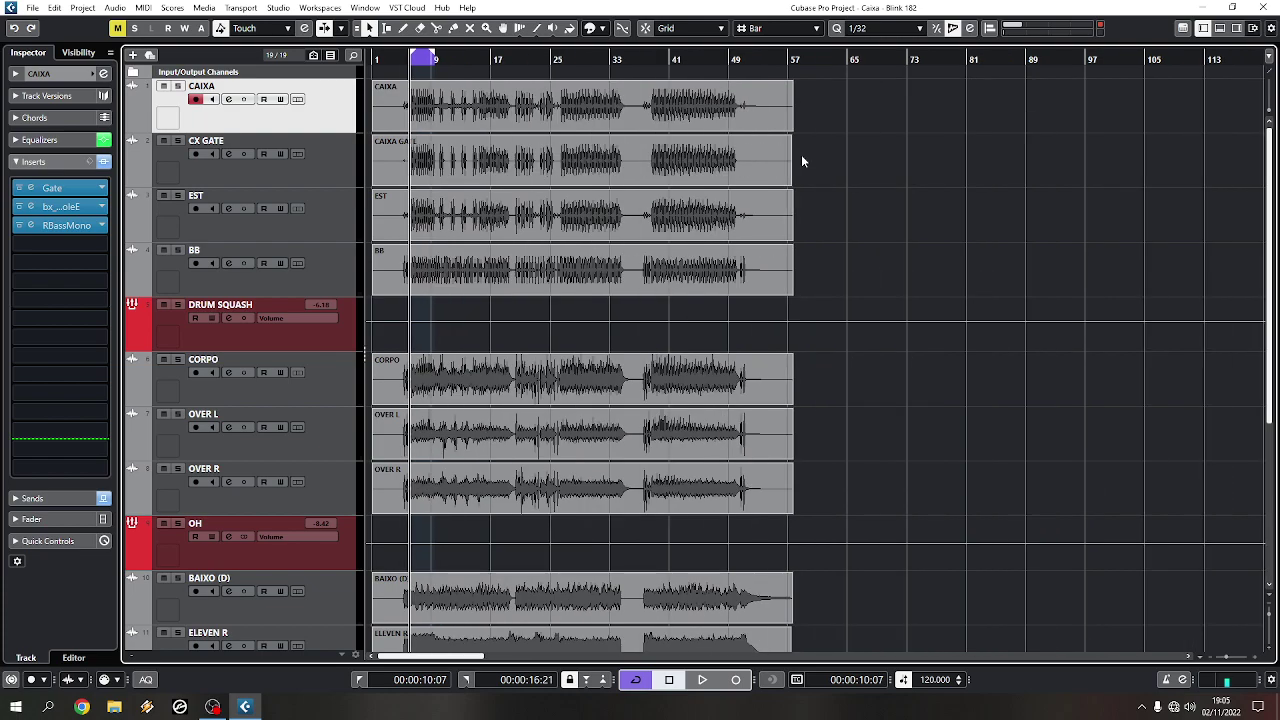
left_click_drag(646, 57, 589, 62)
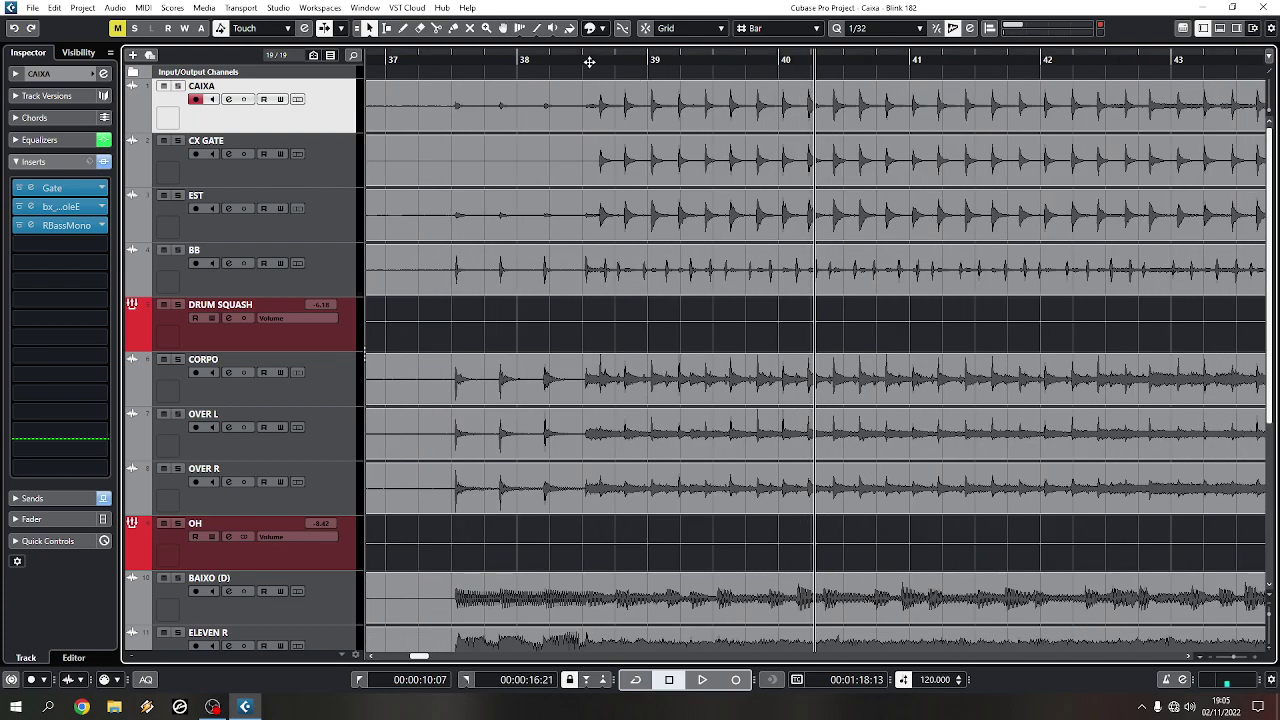
left_click(440, 60)
key("space")
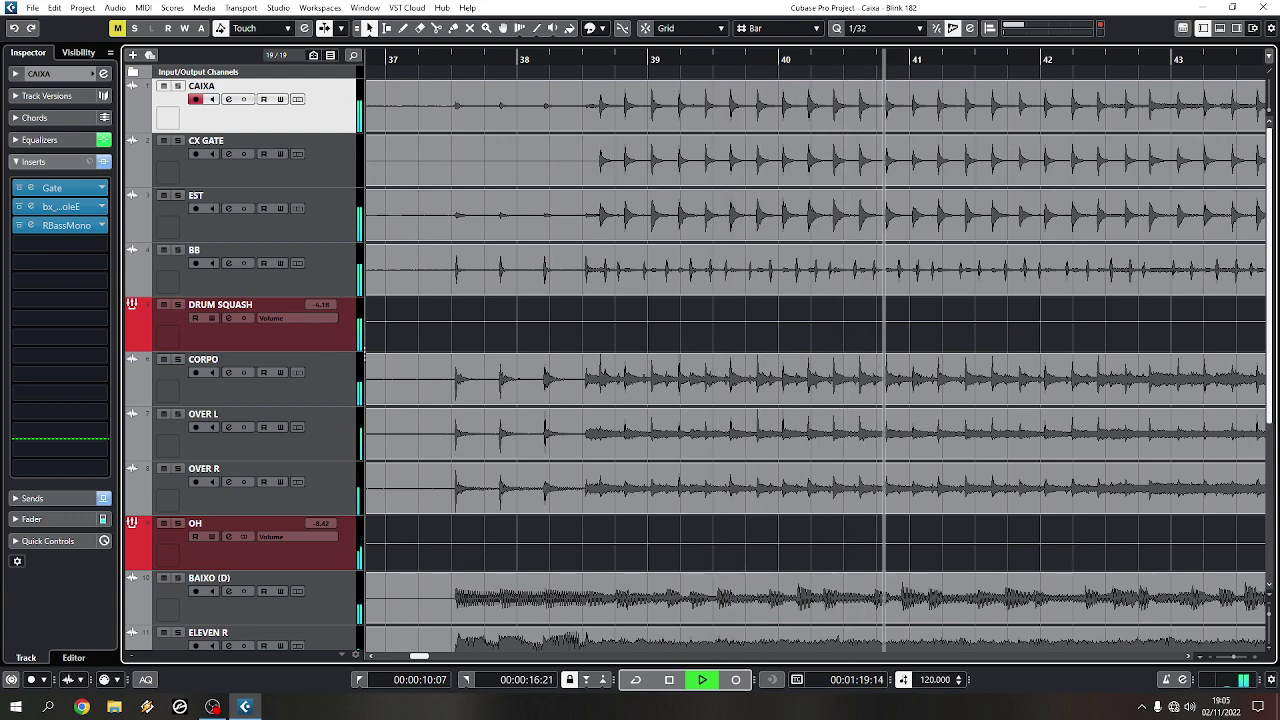
key("space")
- Raise the OH group level to -3.72 in the mixer during playback and return to the project window
key("F3")
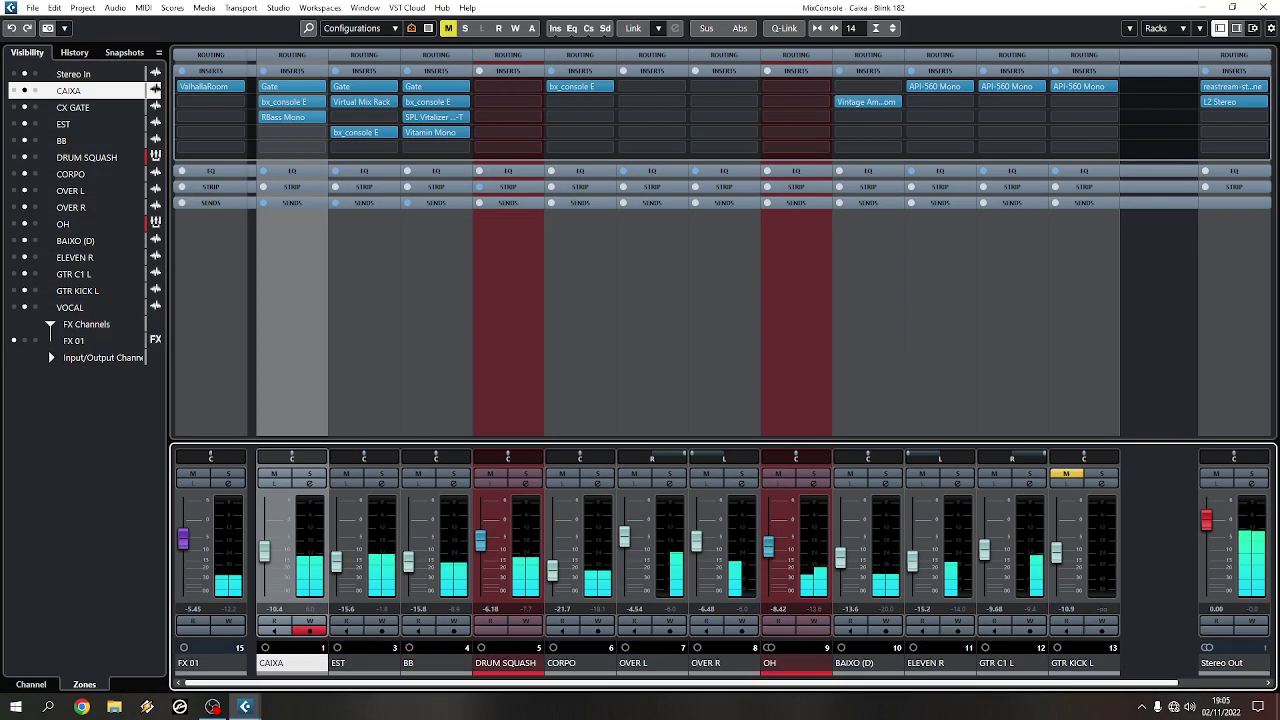
key("space")
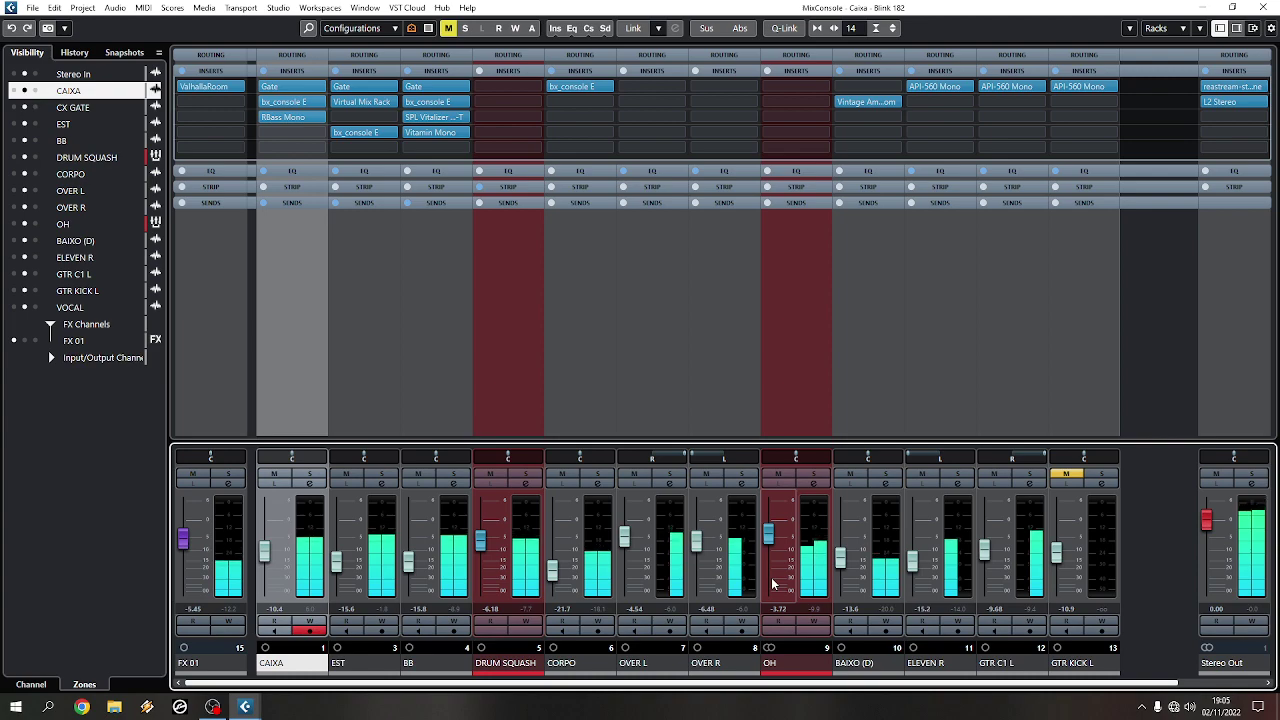
key("F3")
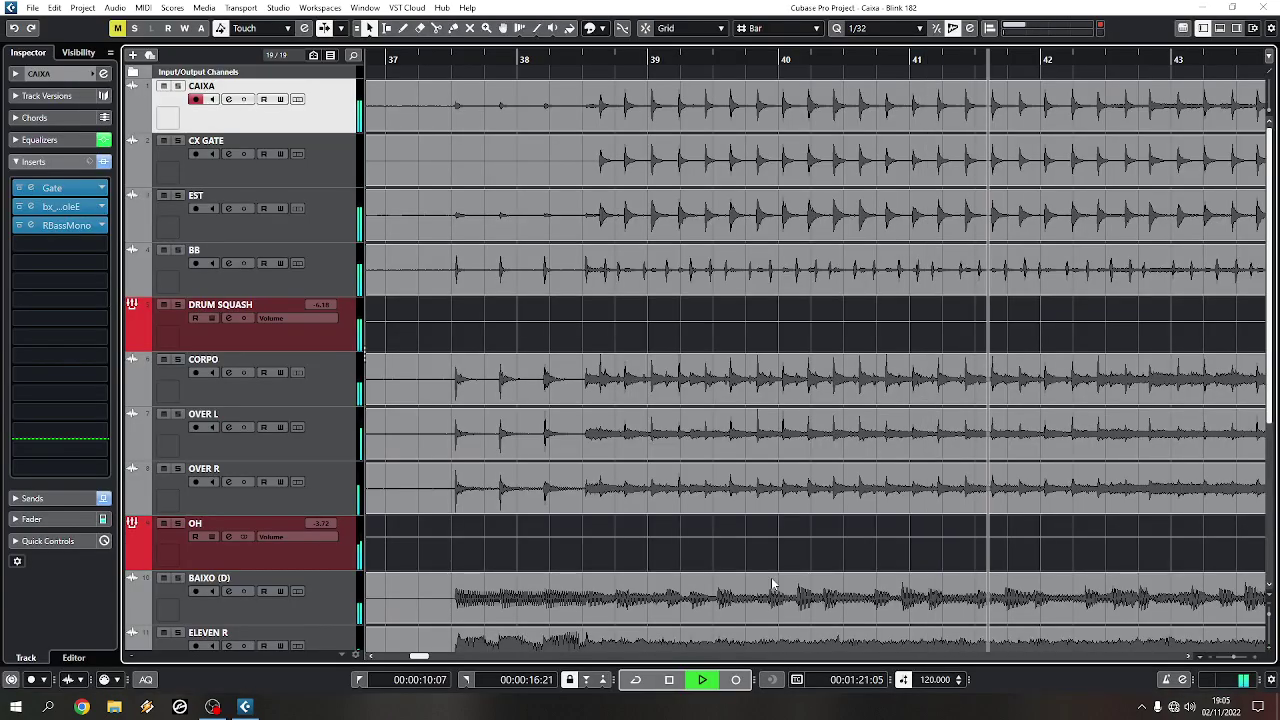
- Listen to the rest of the full mix through the closing drum hits around bar 51
key("g")
key("g")
key("g")
key("g")
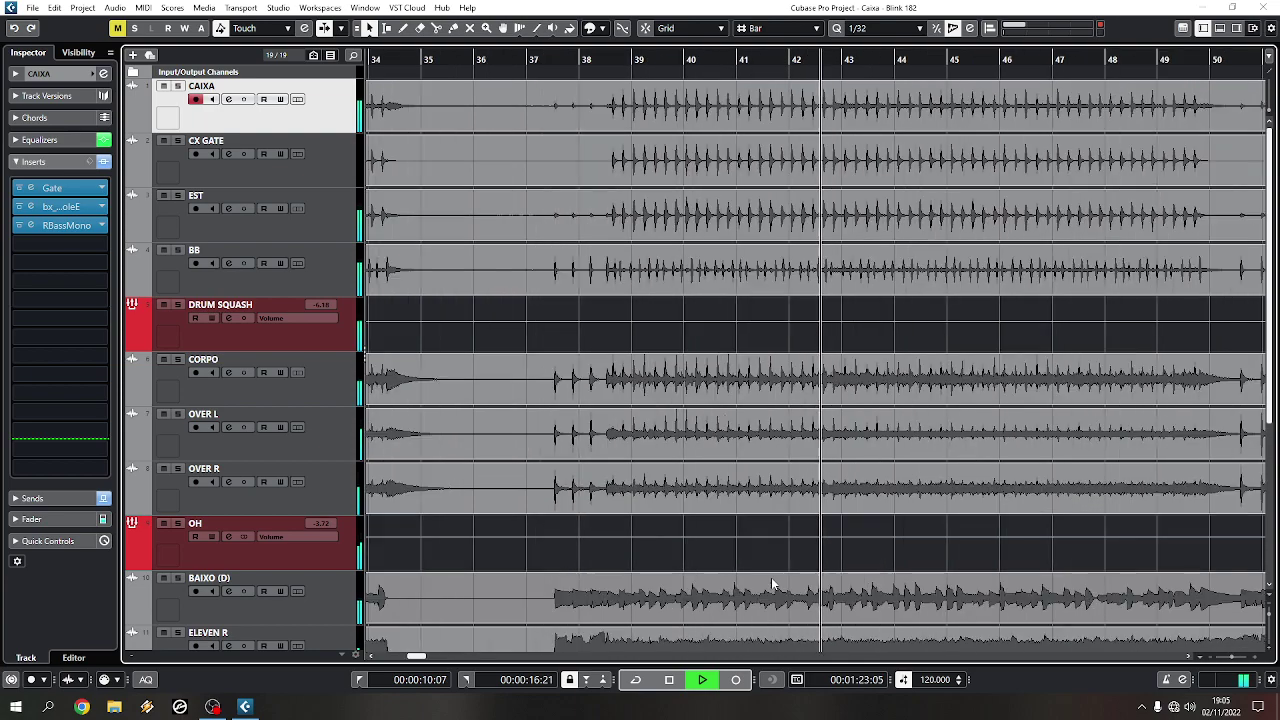
key("h")
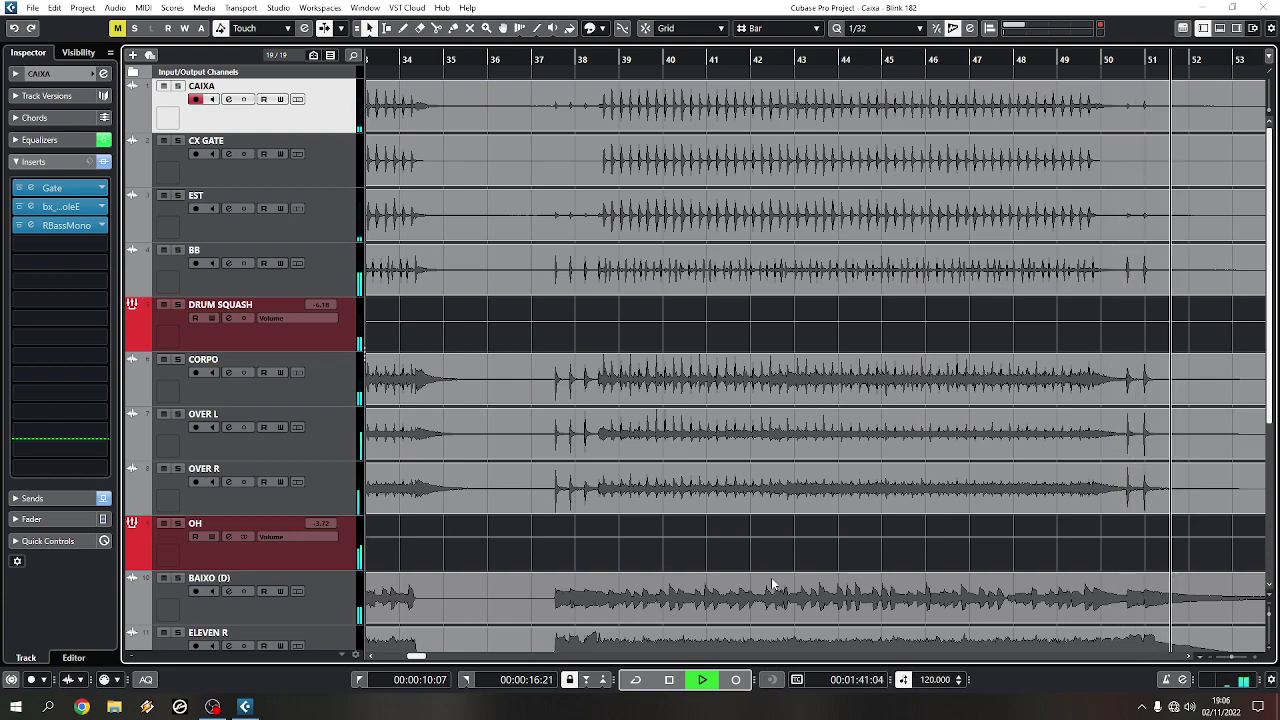
key("space")
- Listen to the full mix from the opening bars, stop playback, and mute BAIXO (D) and ELEVEN R
key("g")
key("g")
key("g")
key("g")
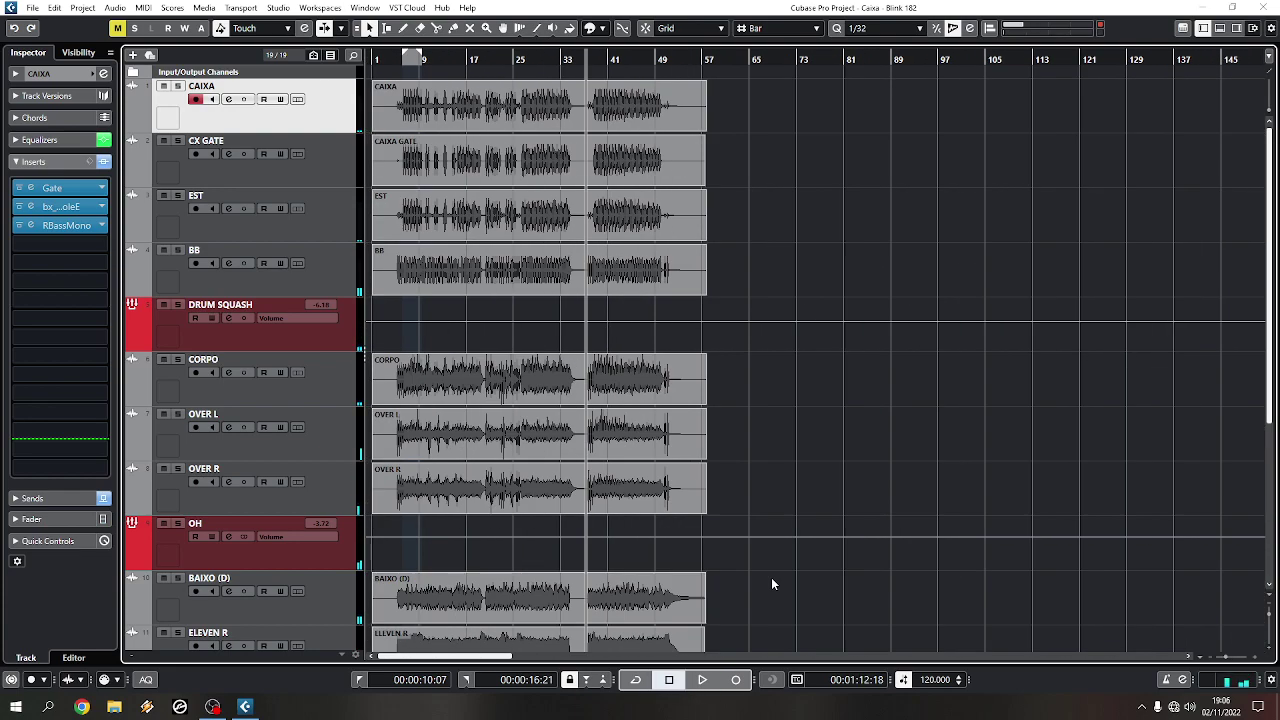
left_click(406, 58)
key("h")
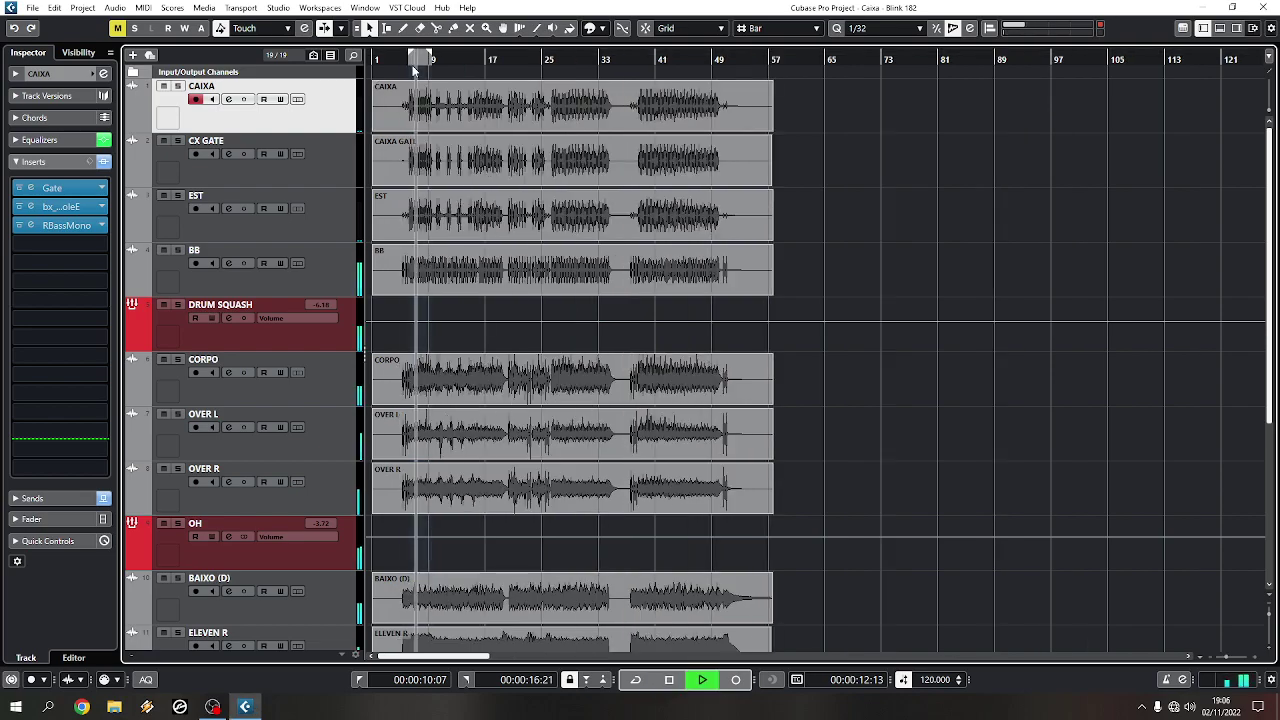
key("h")
key("h")
key("h")
key("h")
key("h")
key("h")
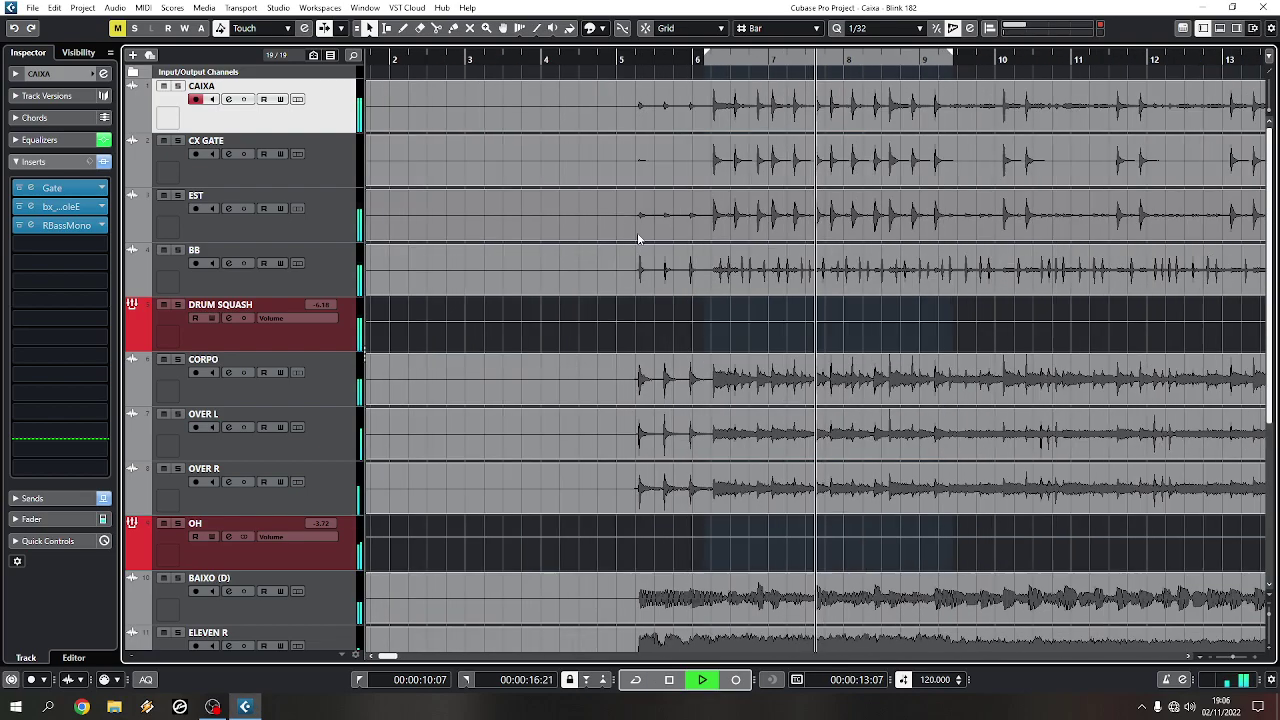
key("h")
key("h")
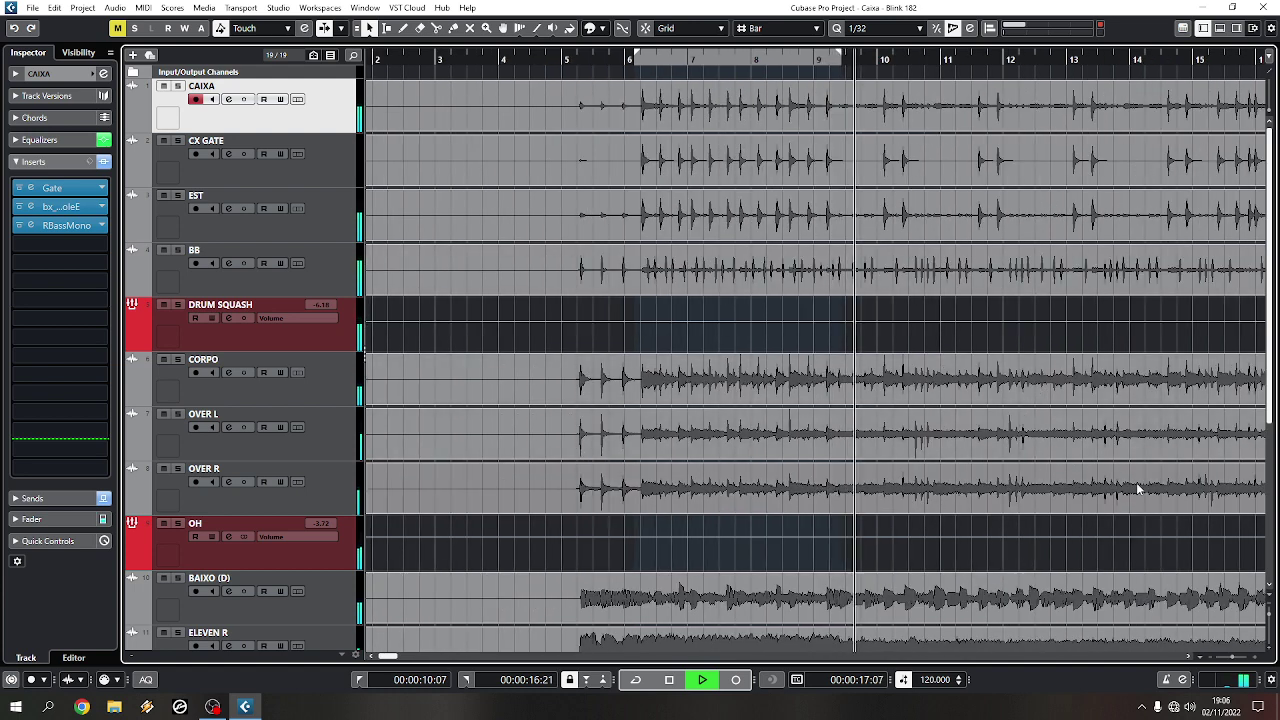
key("space")
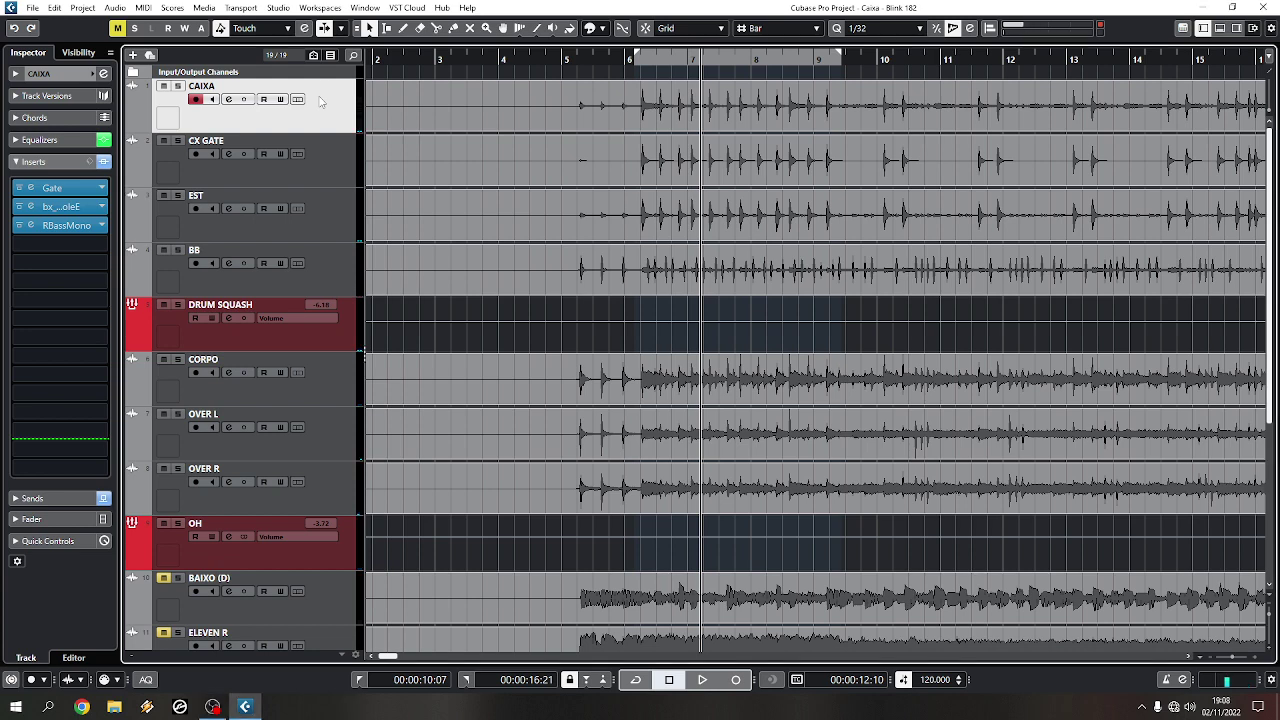
- Insert SPL Transient Designer after RBass on the CAIXA track and audition the drums with its controls untouched
left_click(97, 245)
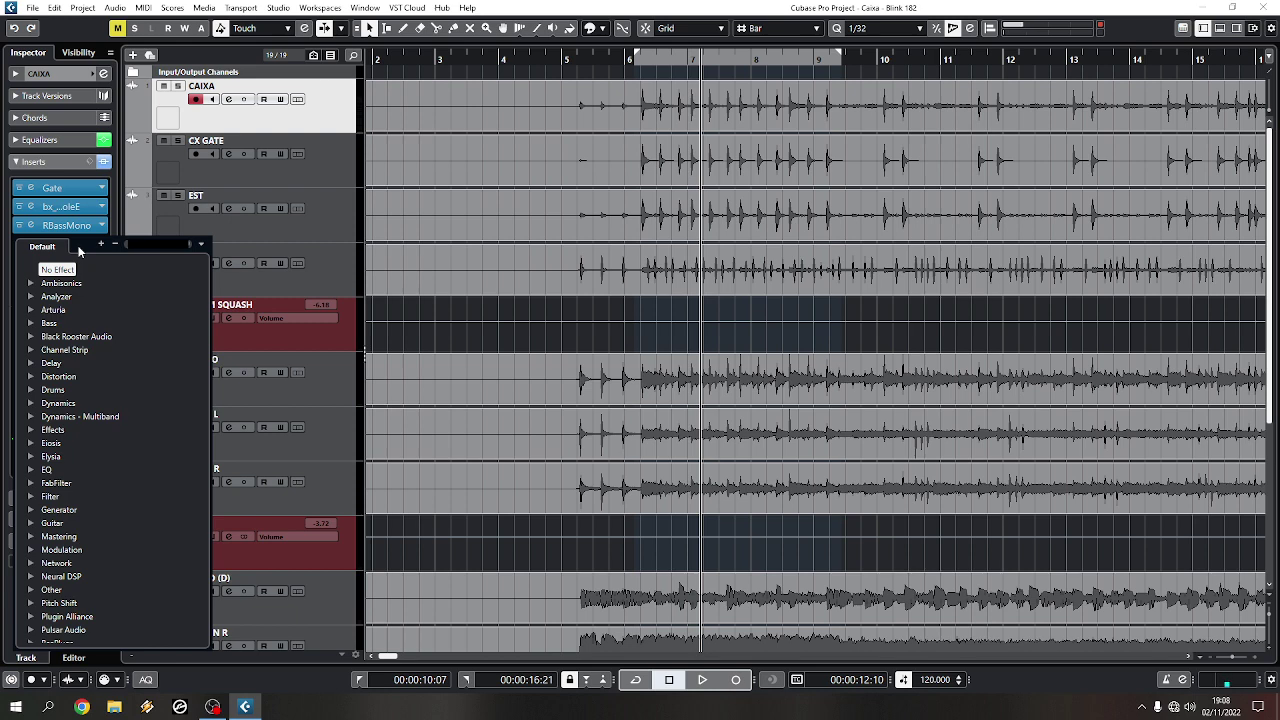
type("trans")
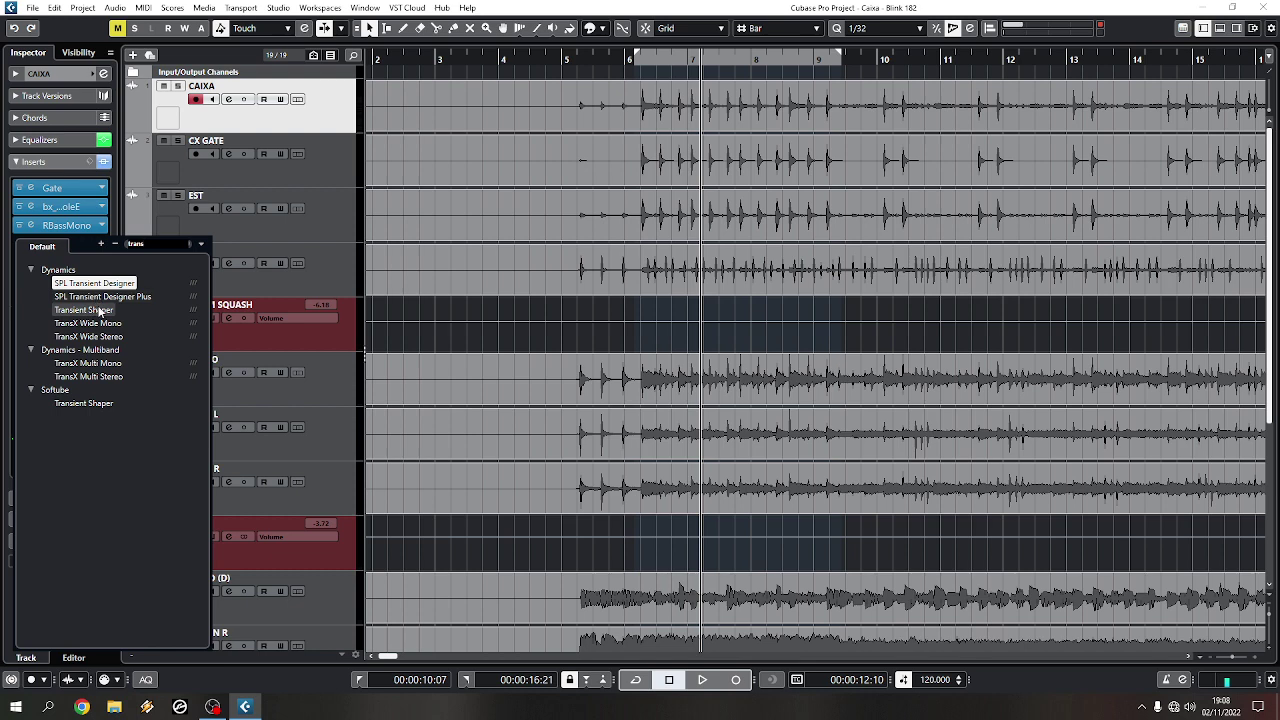
left_click(102, 286)
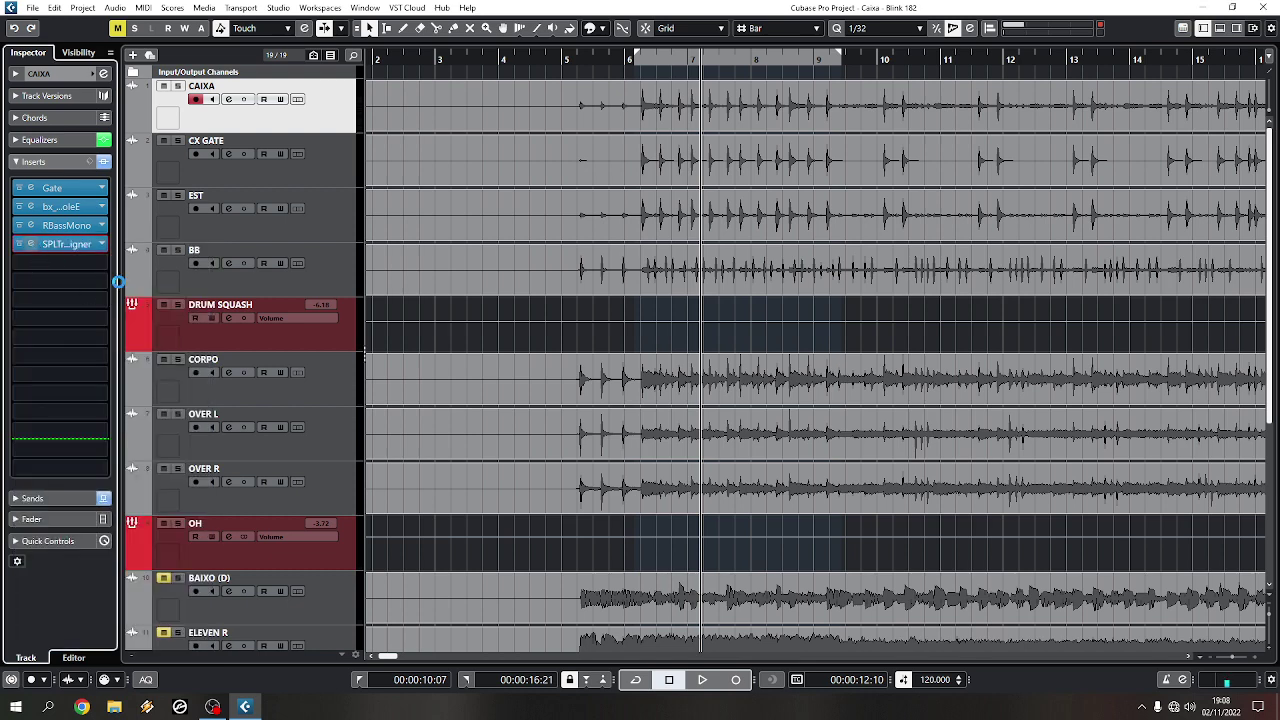
key("space")
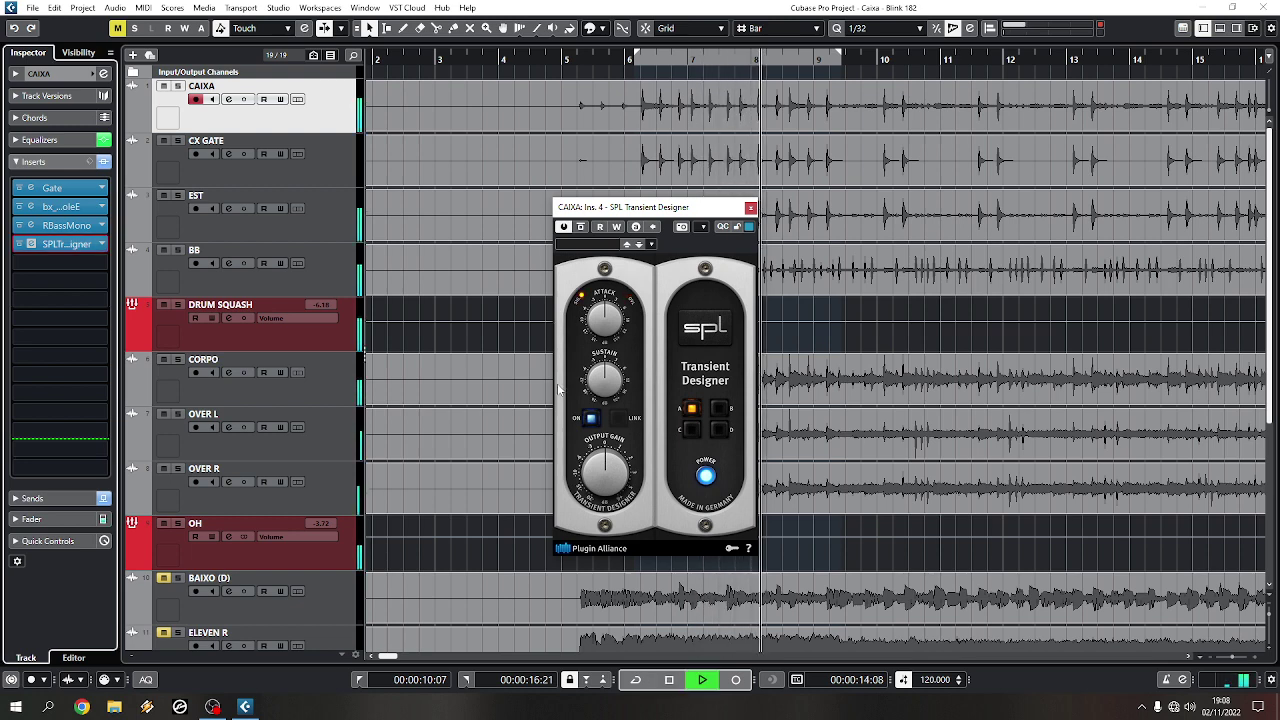
key("space")
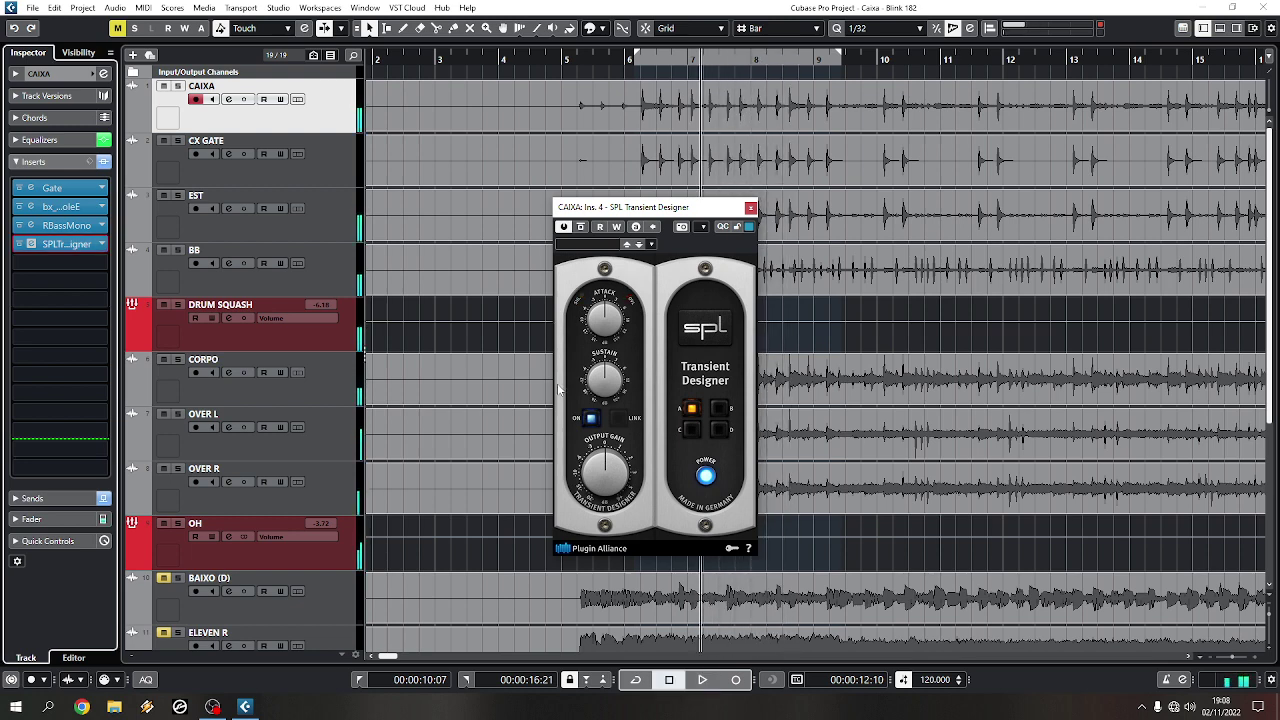
key("space")
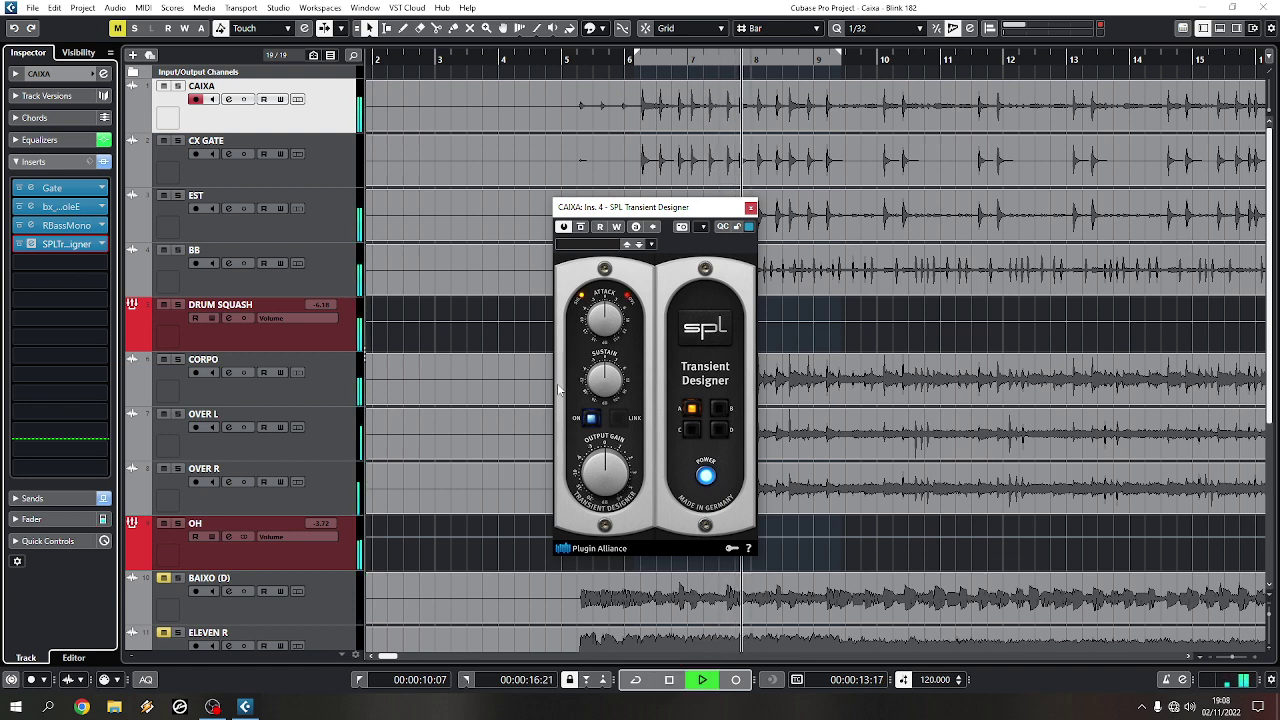
- Stop playback, reposition the SPL Transient Designer window on CAIXA, and raise its Sustain while auditioning the drums
key("space")
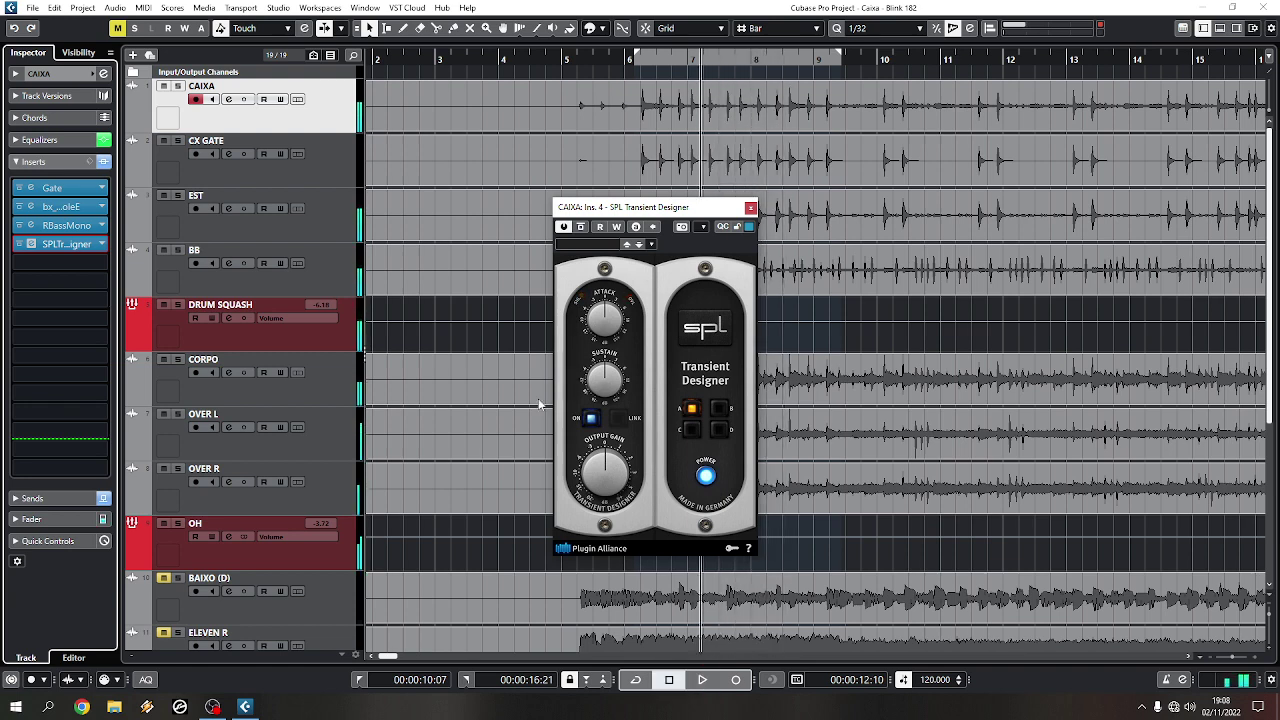
left_click(613, 320)
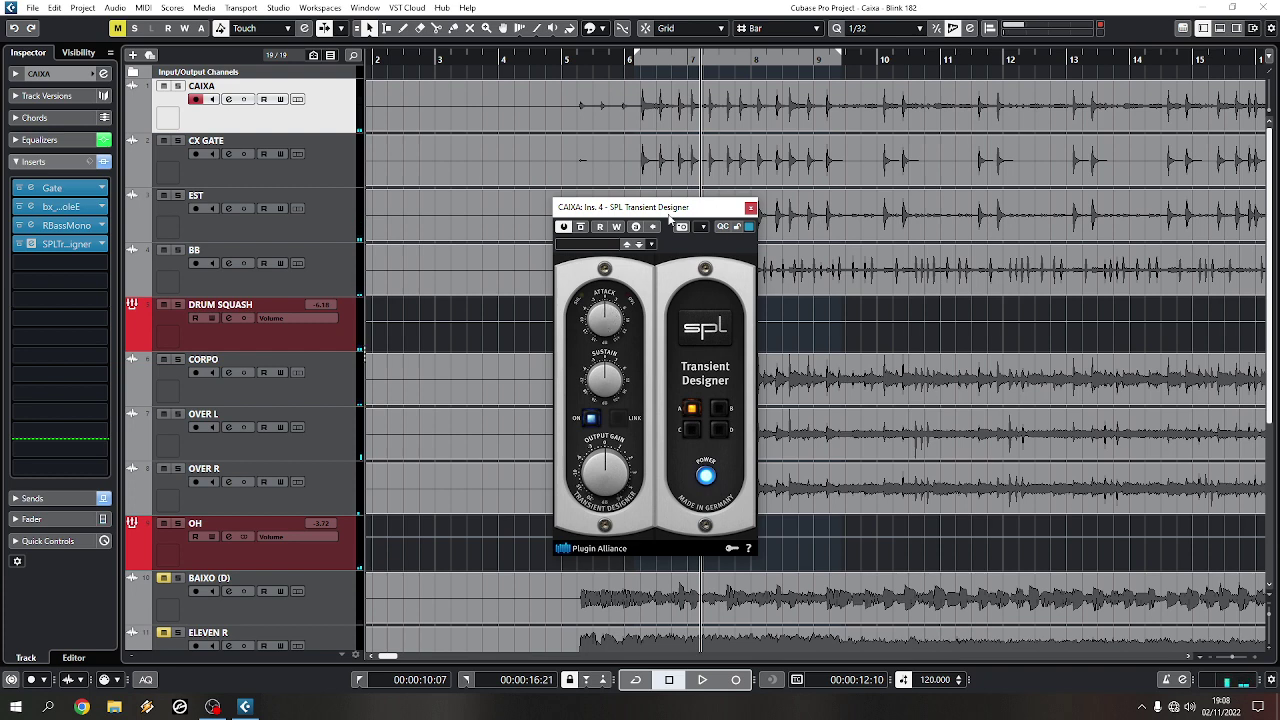
left_click_drag(670, 217, 697, 213)
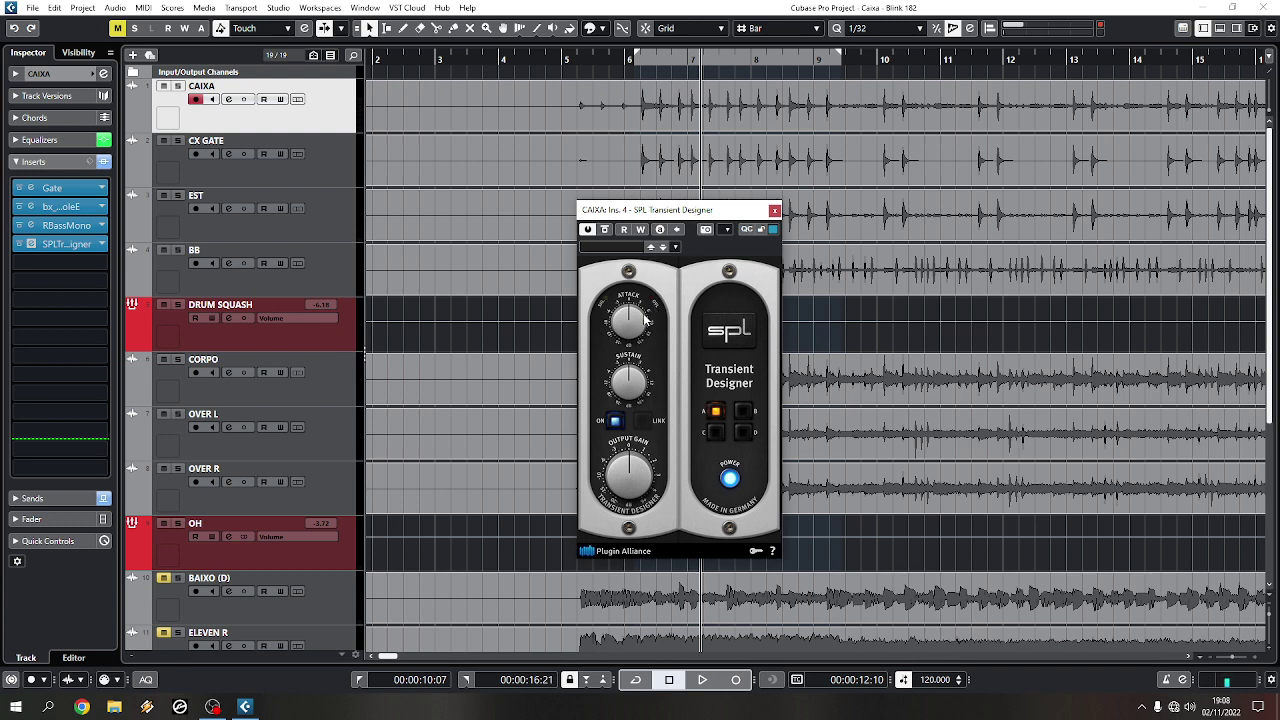
left_click_drag(647, 320, 650, 313)
left_click_drag(642, 393, 641, 421)
left_click_drag(633, 333, 634, 338)
left_click_drag(650, 212, 558, 214)
key("space")
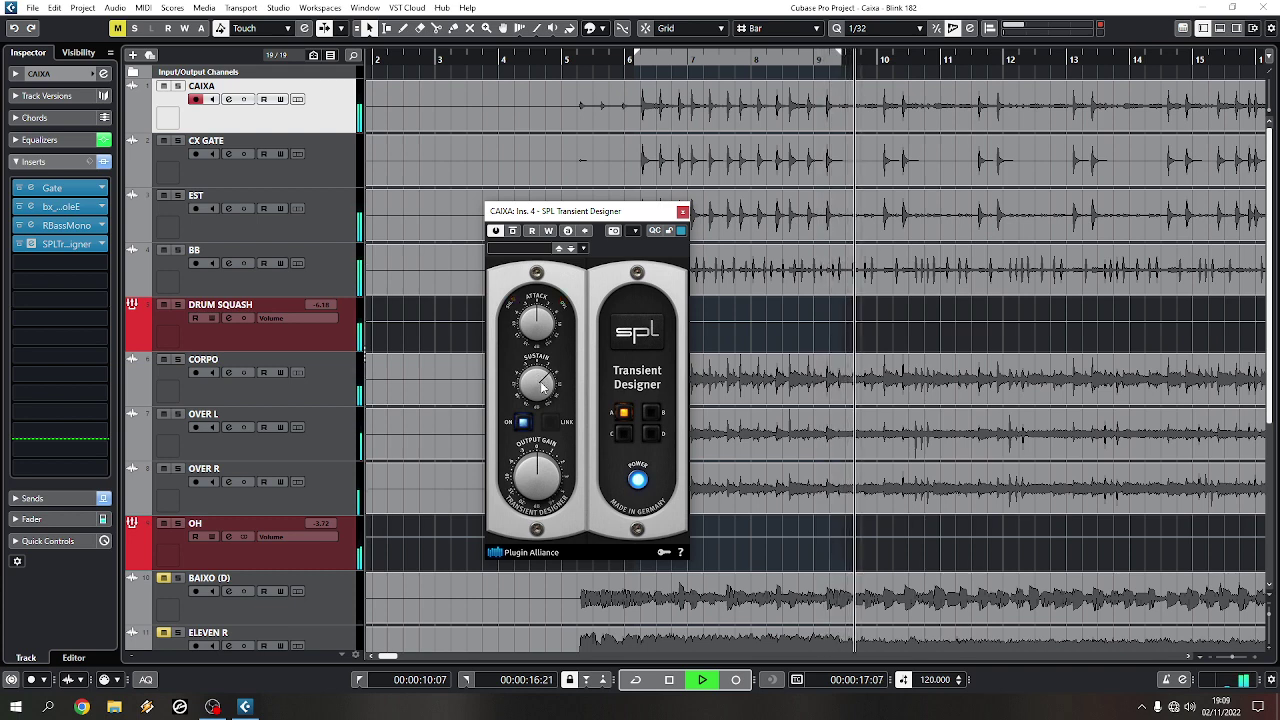
- Turn on cycle playback, raise the Transient Designer's Attack slightly while the drums loop, and close the plug-in
key("space")
key("KP_Divide")
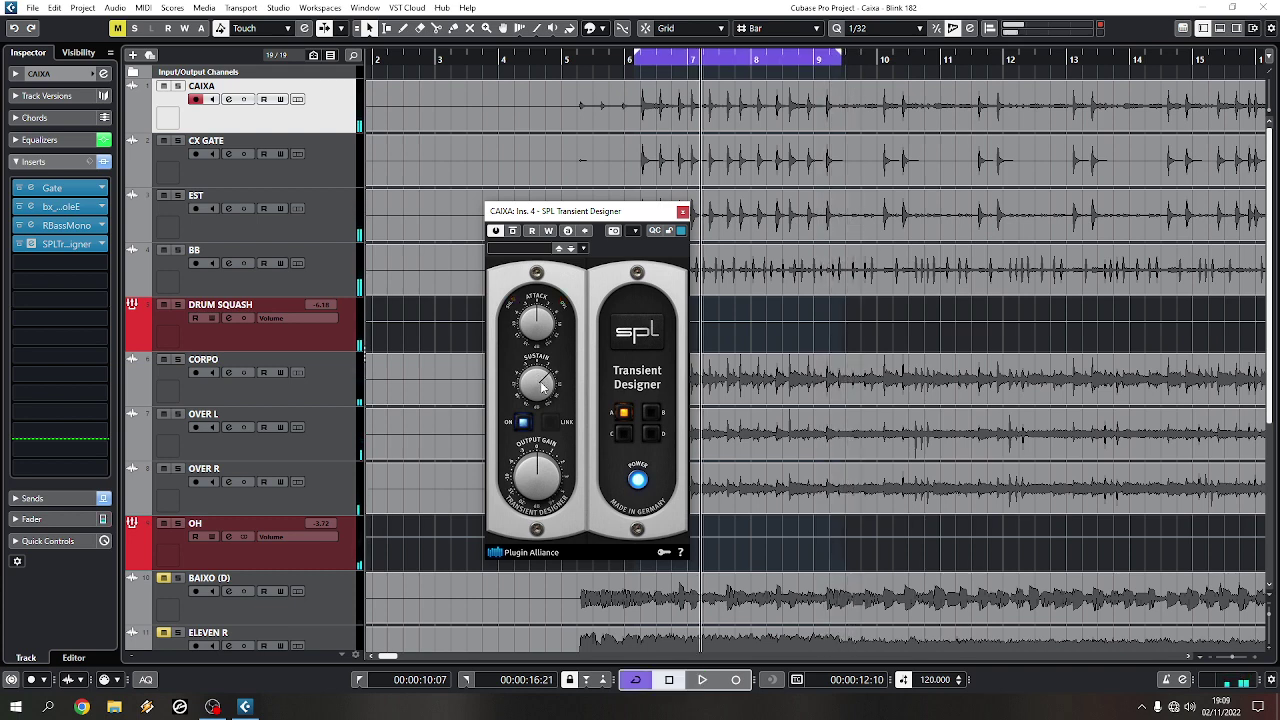
key("space")
key("space")
key("space")
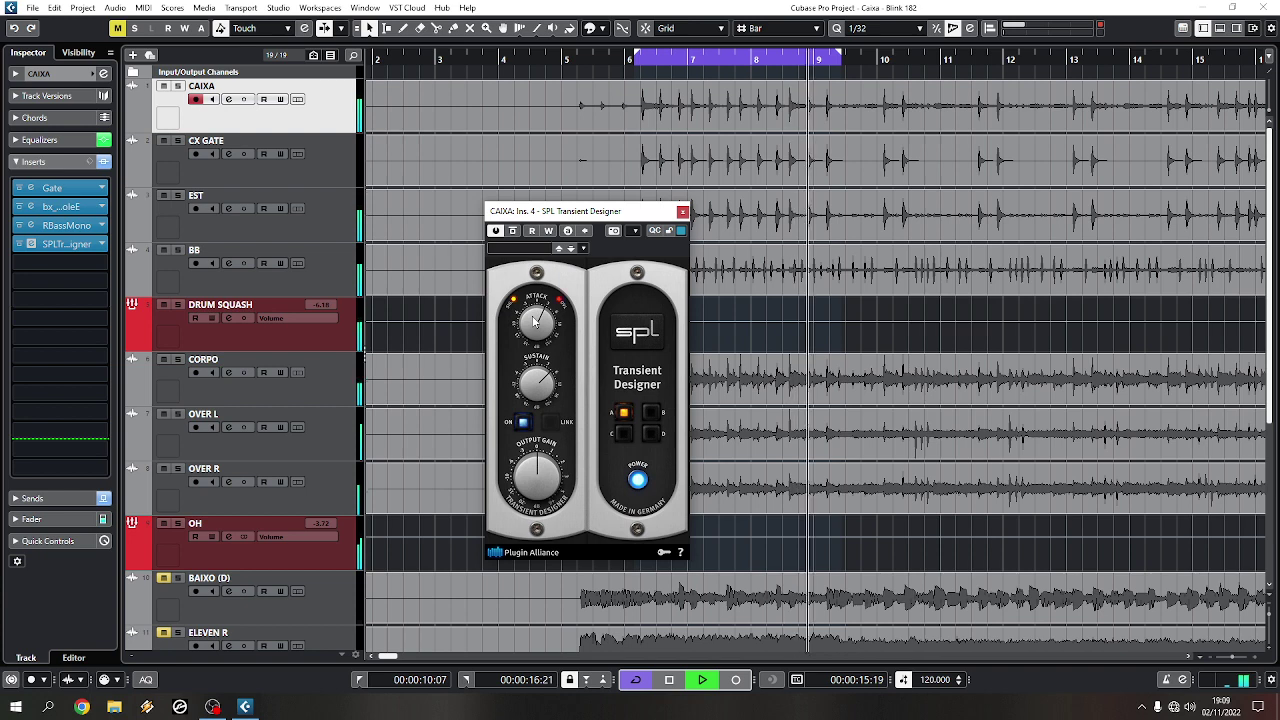
key("space")
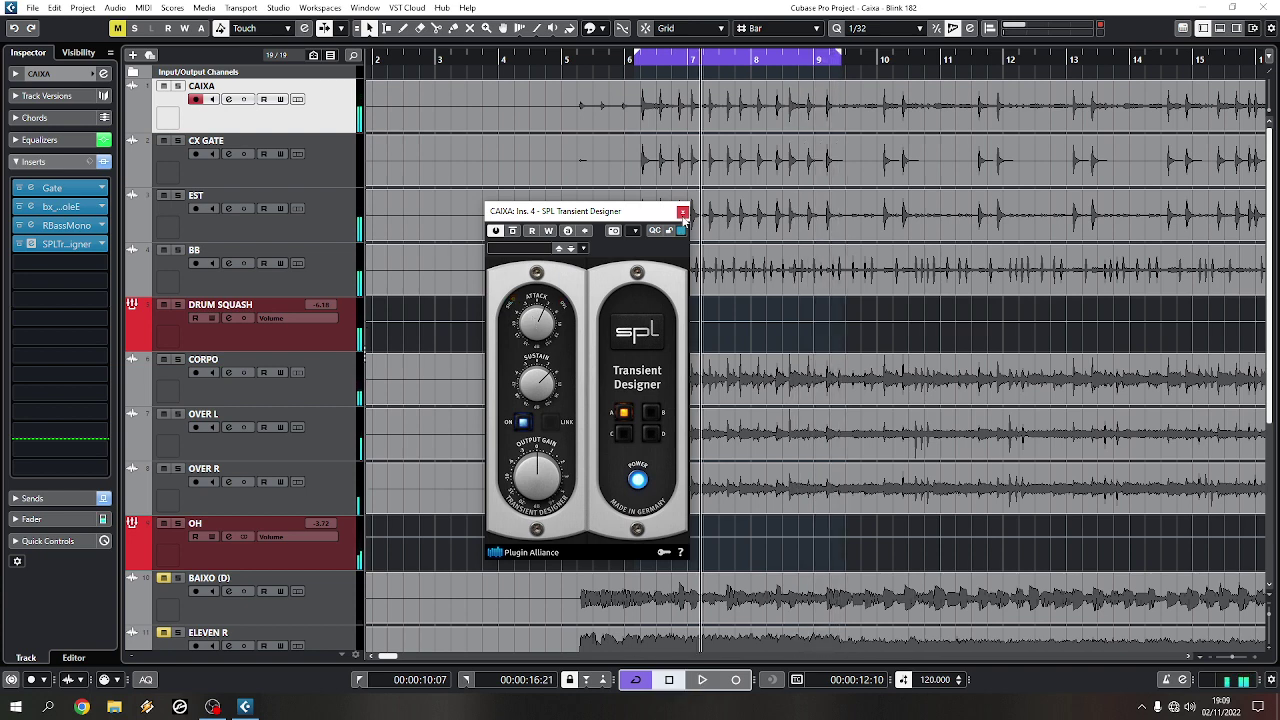
left_click(682, 212)
- Unmute BAIXO (D), ELEVEN R, GTR C1 L and GTR KICK L in the mixer and play the full mix
key("space")
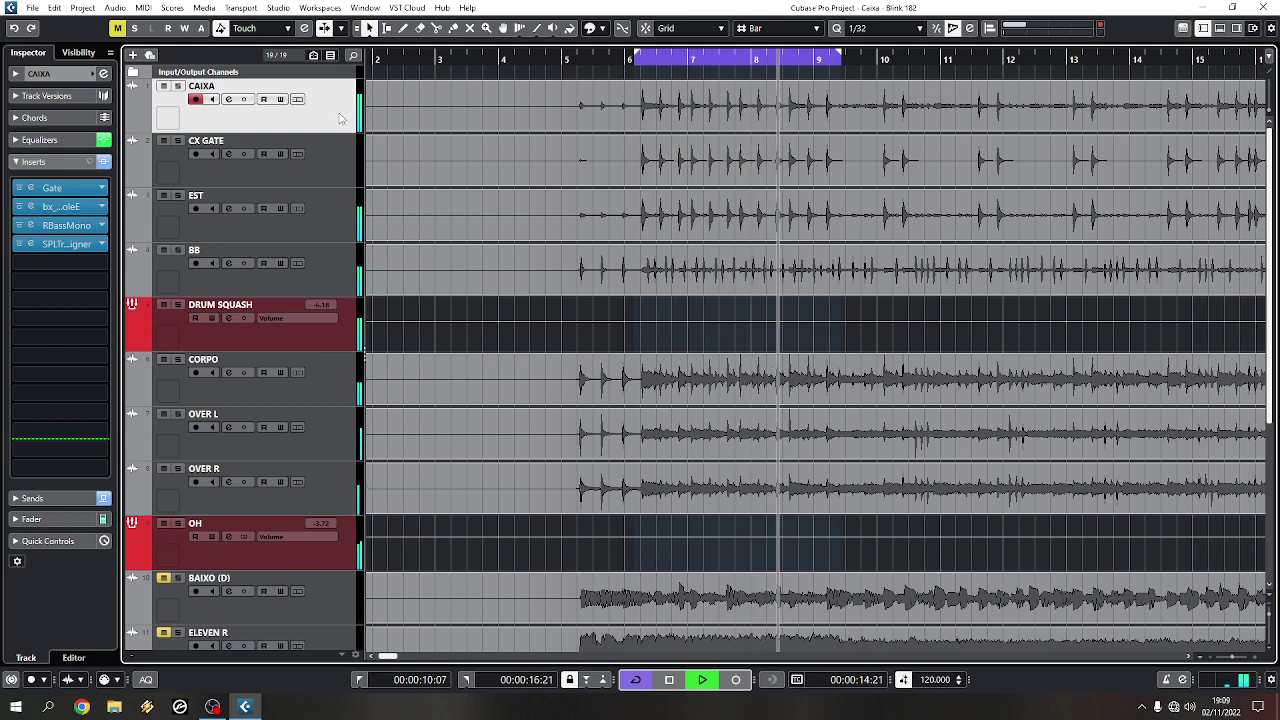
key("F3")
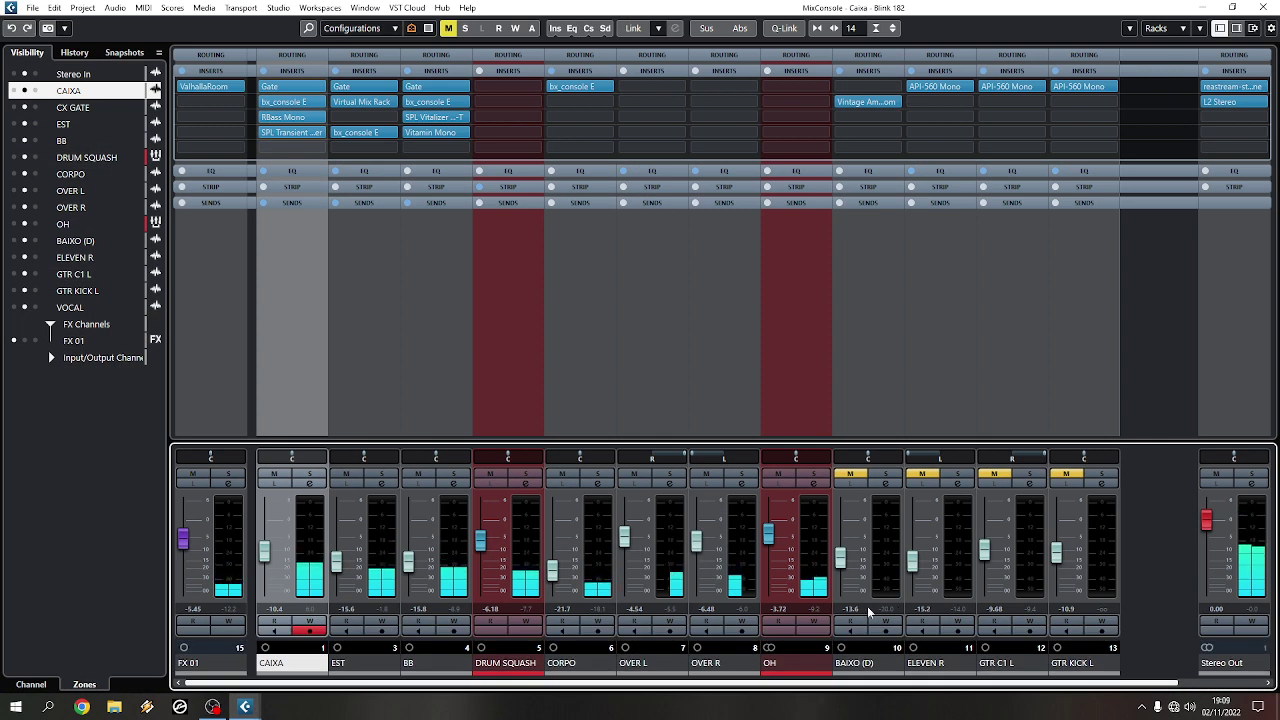
left_click(850, 473)
left_click(922, 473)
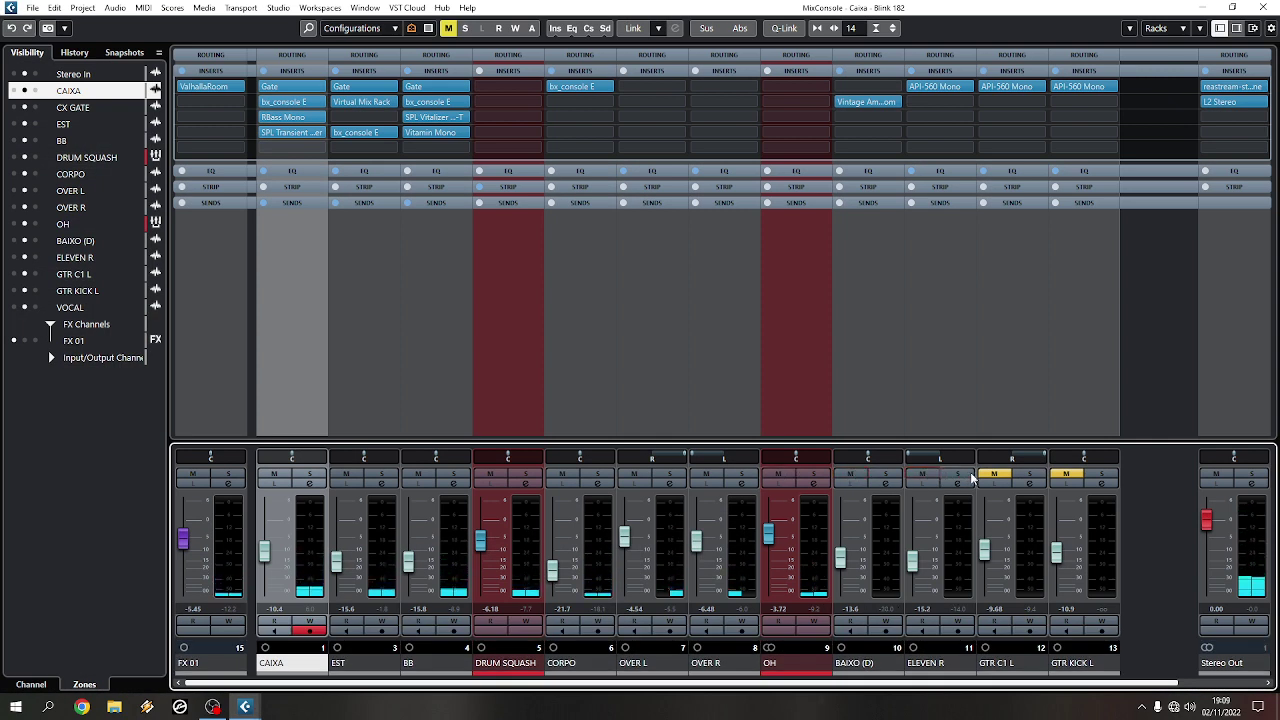
left_click(994, 473)
left_click(1065, 474)
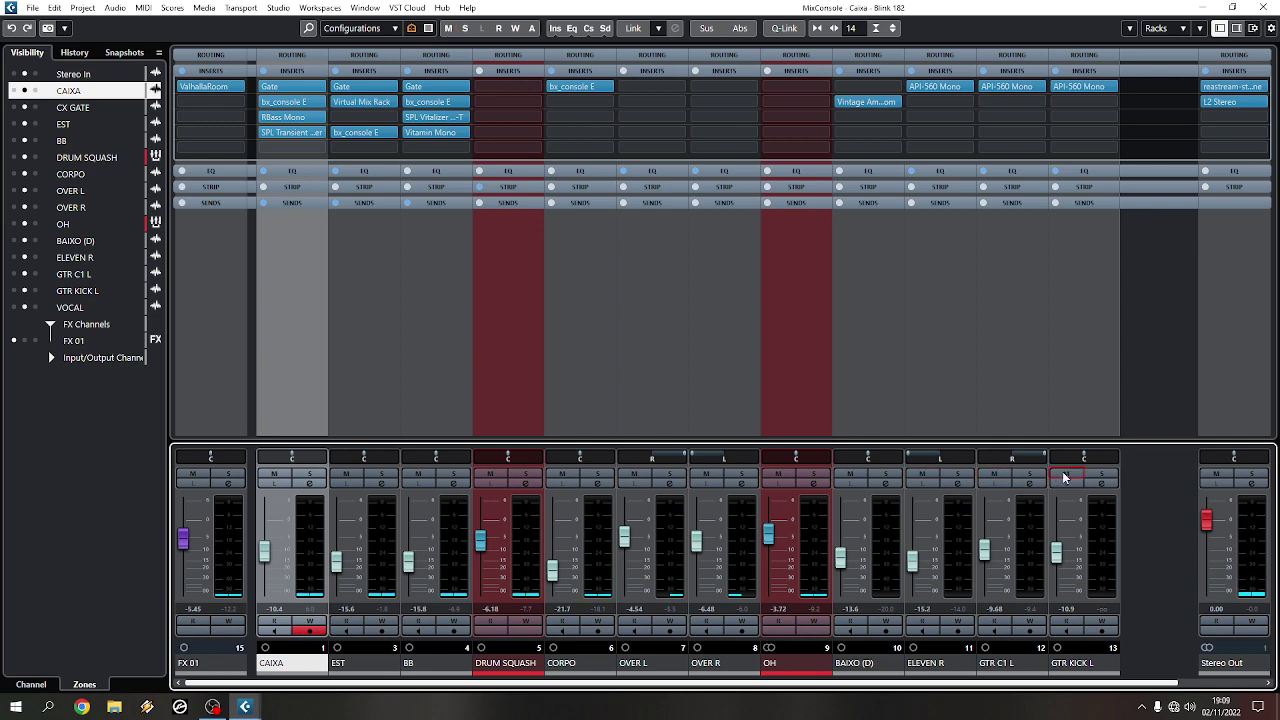
key("space")
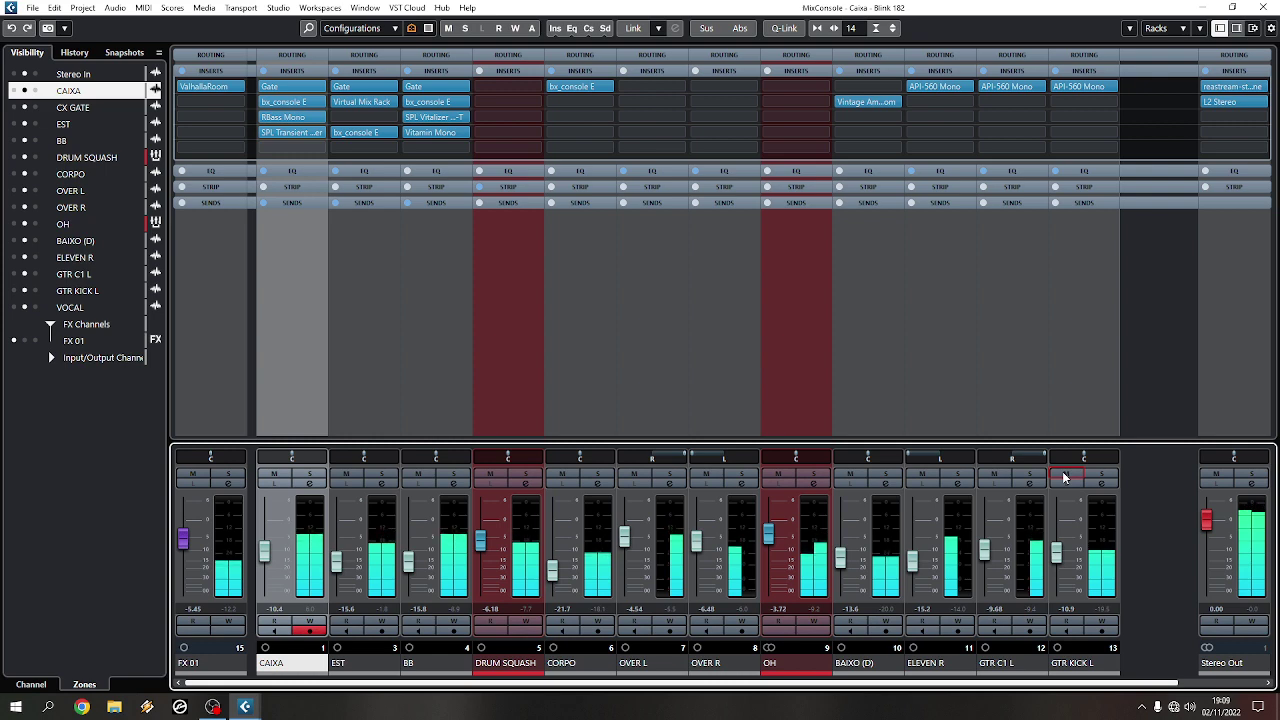
- Balance the faders during playback: ELEVEN R to -16.3, GTR C1 L to -11.7 and BAIXO (D) to -12.3; return to the project window
scroll(924, 577, "down", 3)
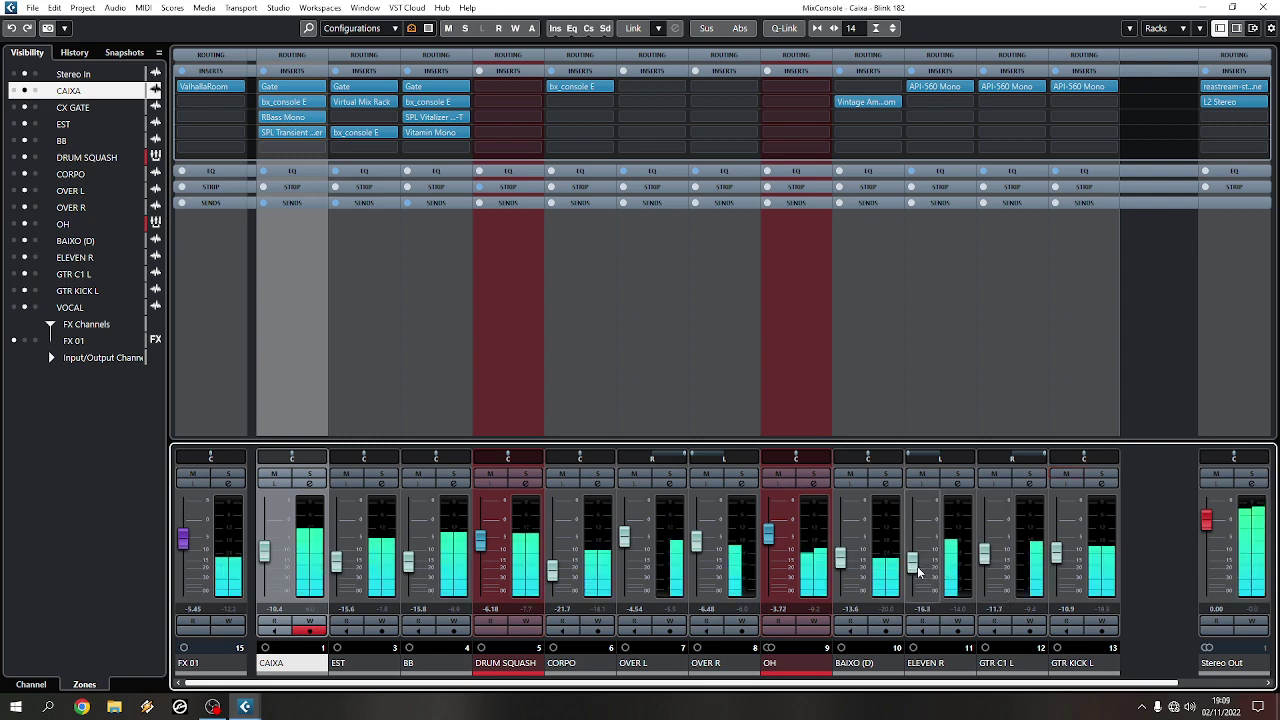
scroll(847, 572, "up", 4)
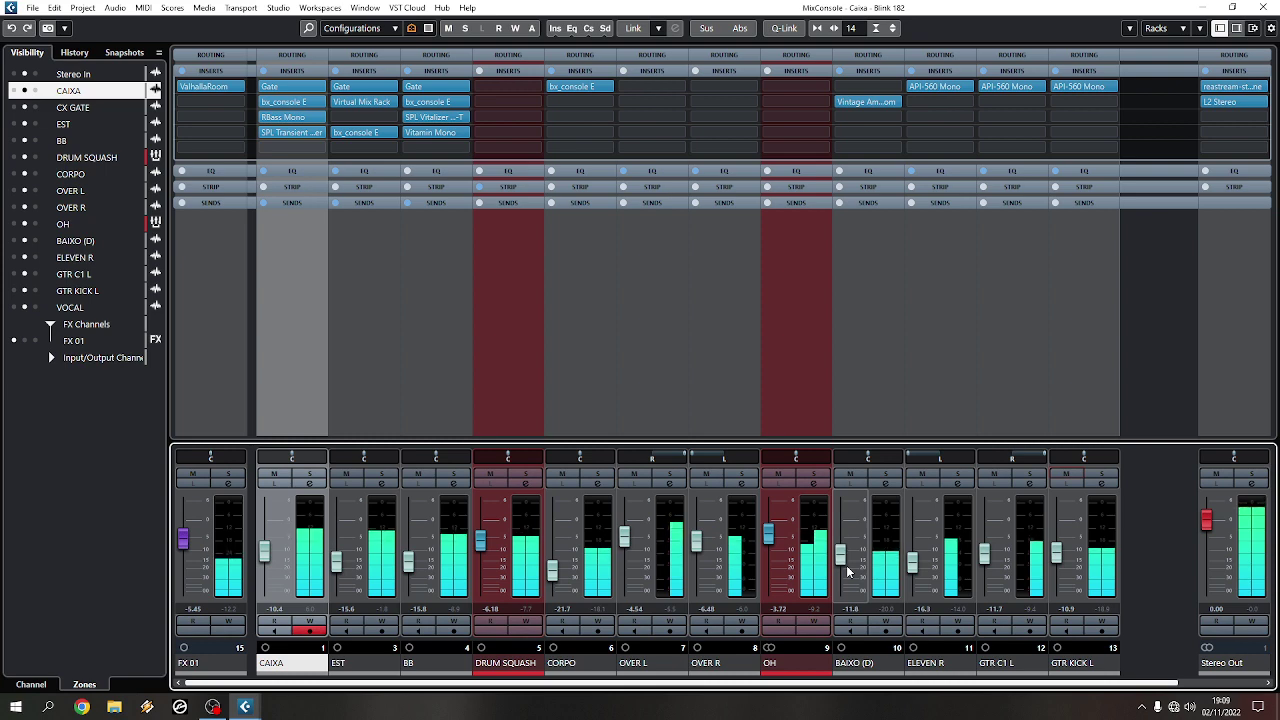
scroll(847, 572, "down", 1)
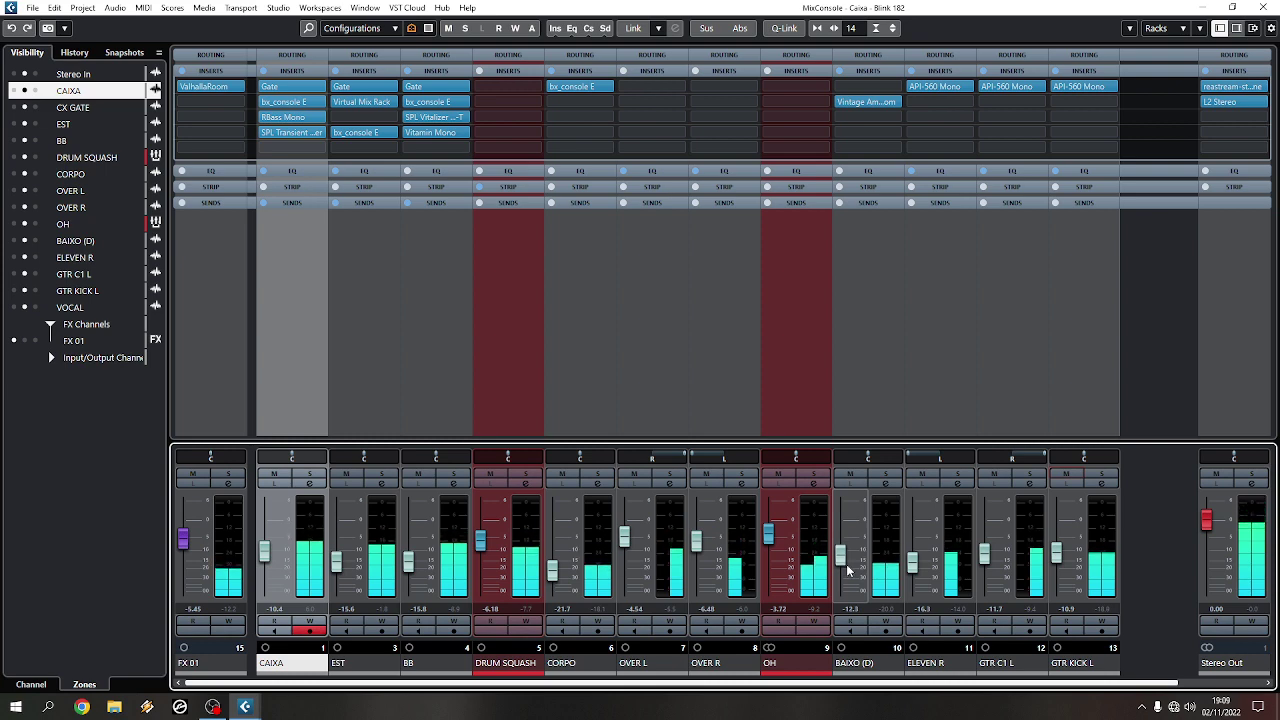
key("F3")
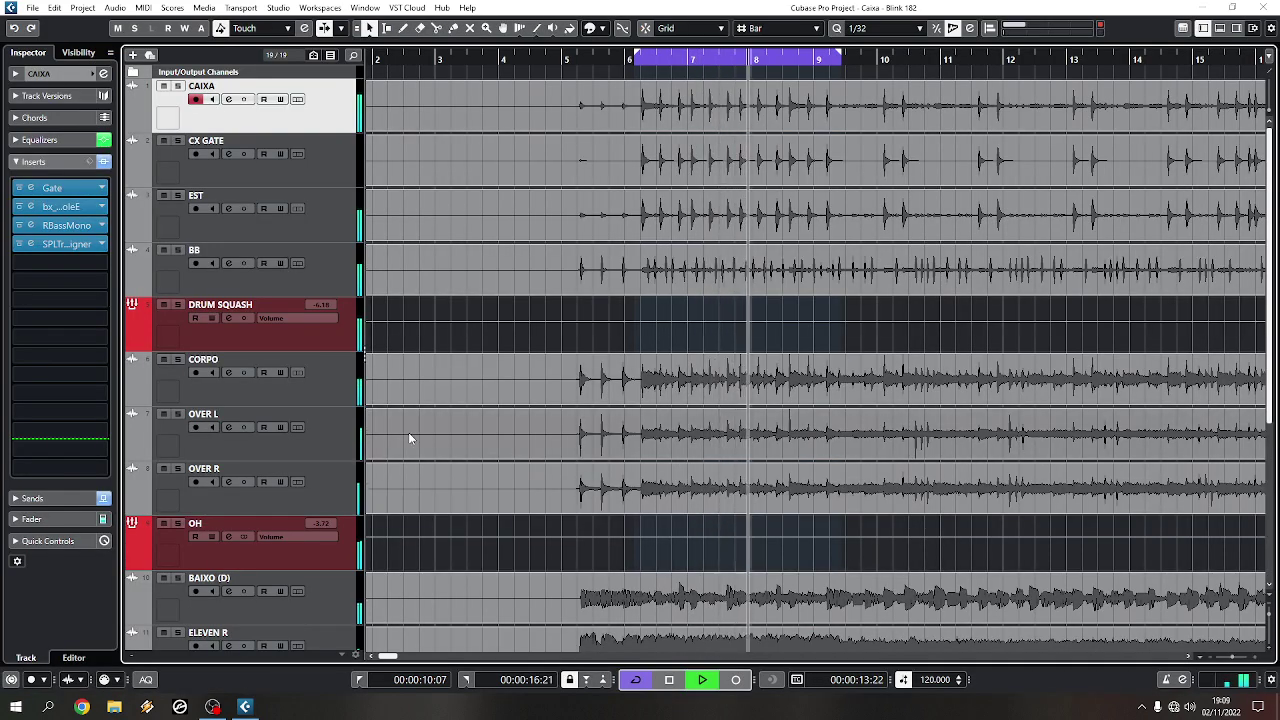
- Listen to the looped full mix several times, focusing on CAIXA against the rest of the drums
left_click(324, 335)
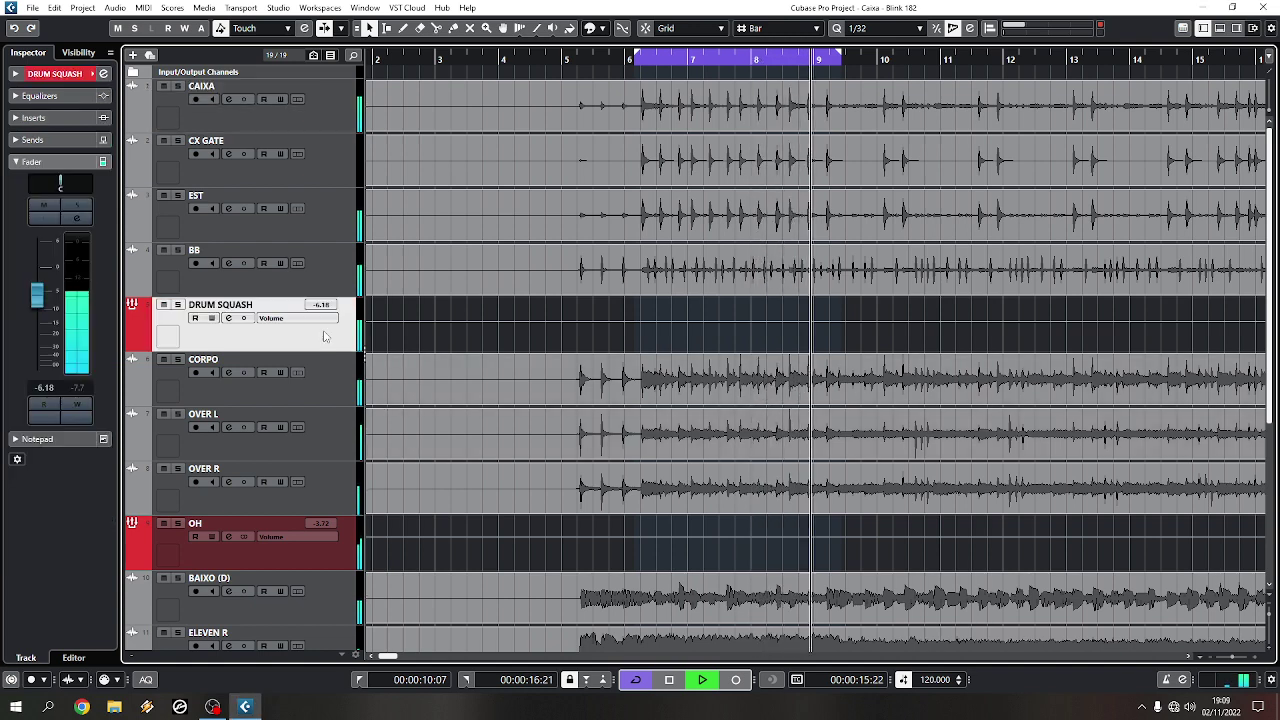
key("space")
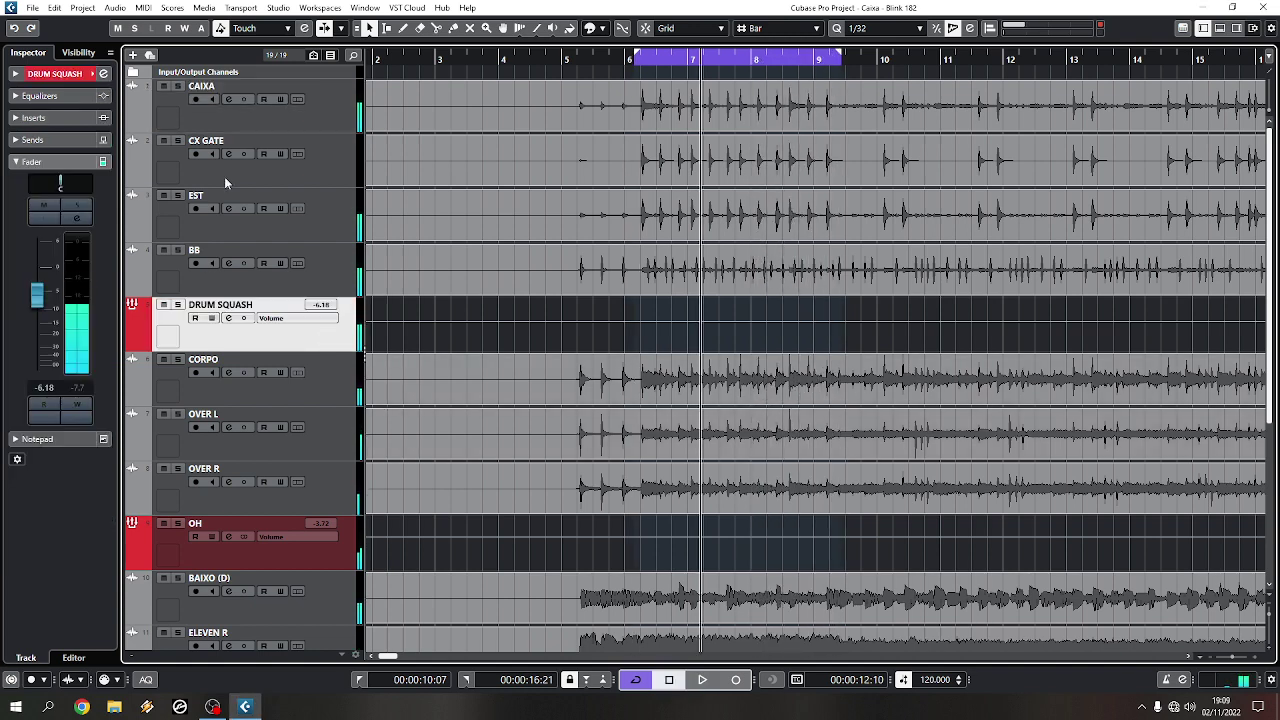
left_click(306, 120)
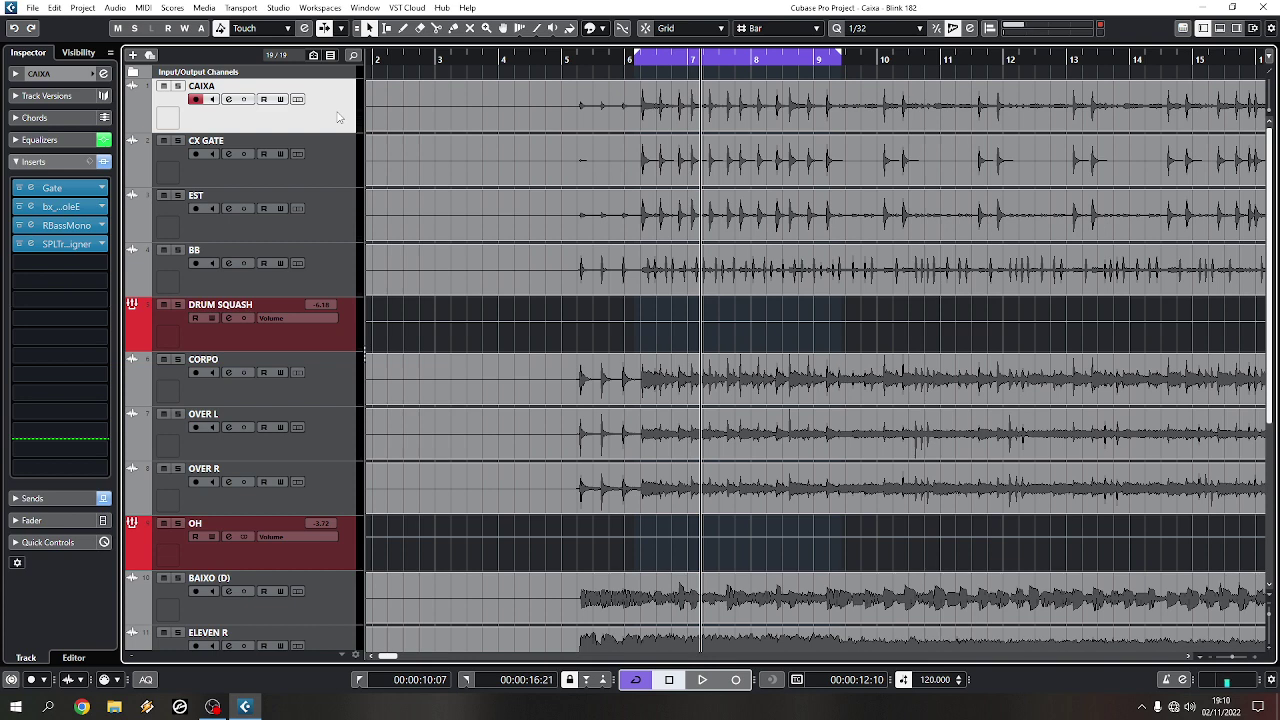
key("space")
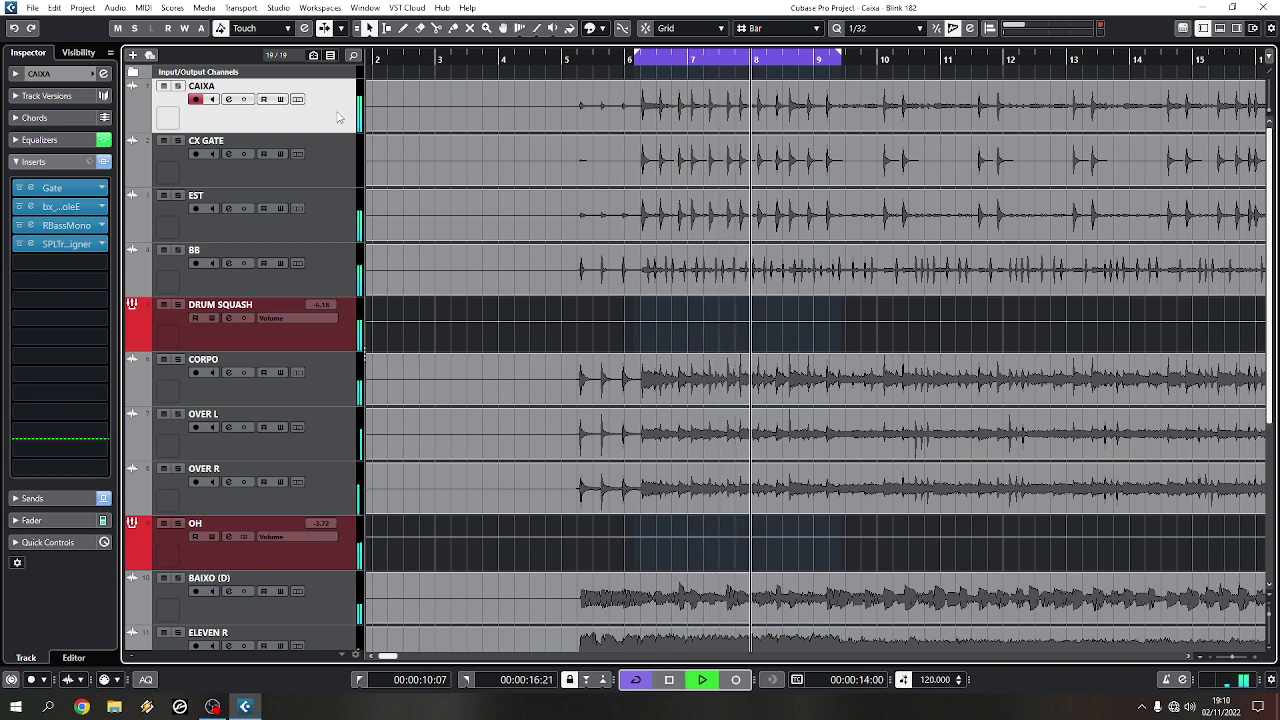
key("space")
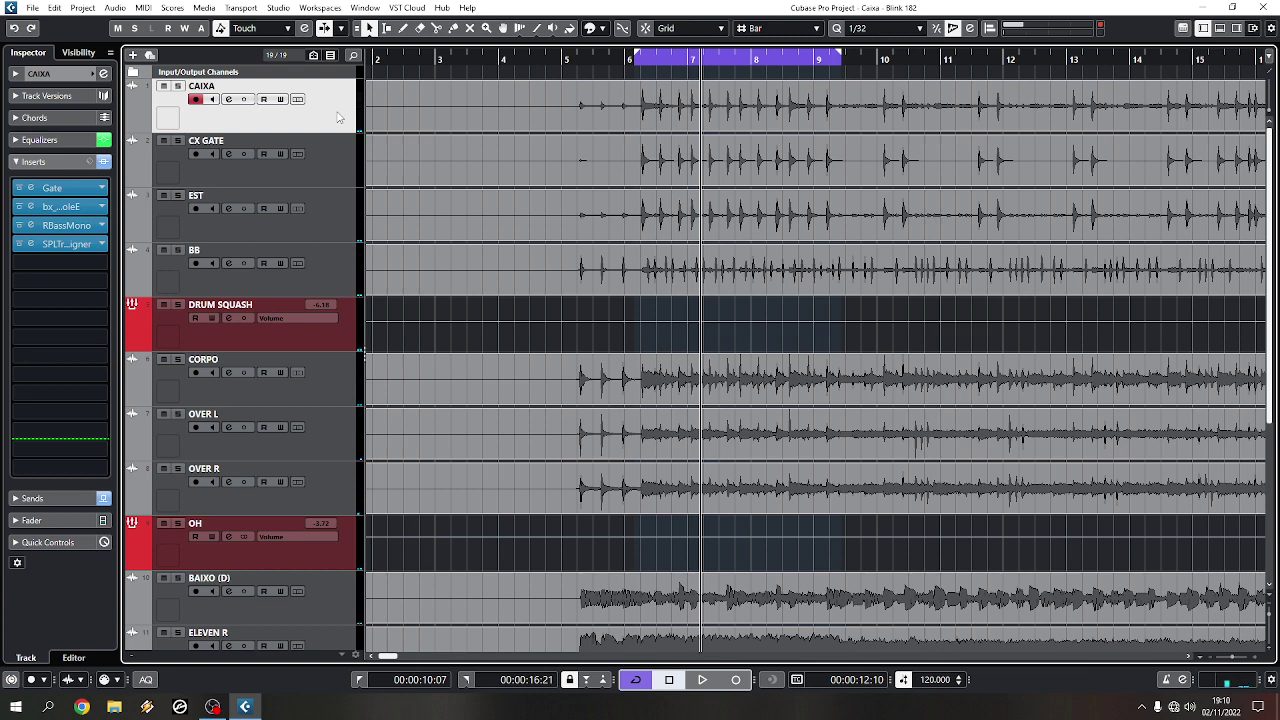
key("space")
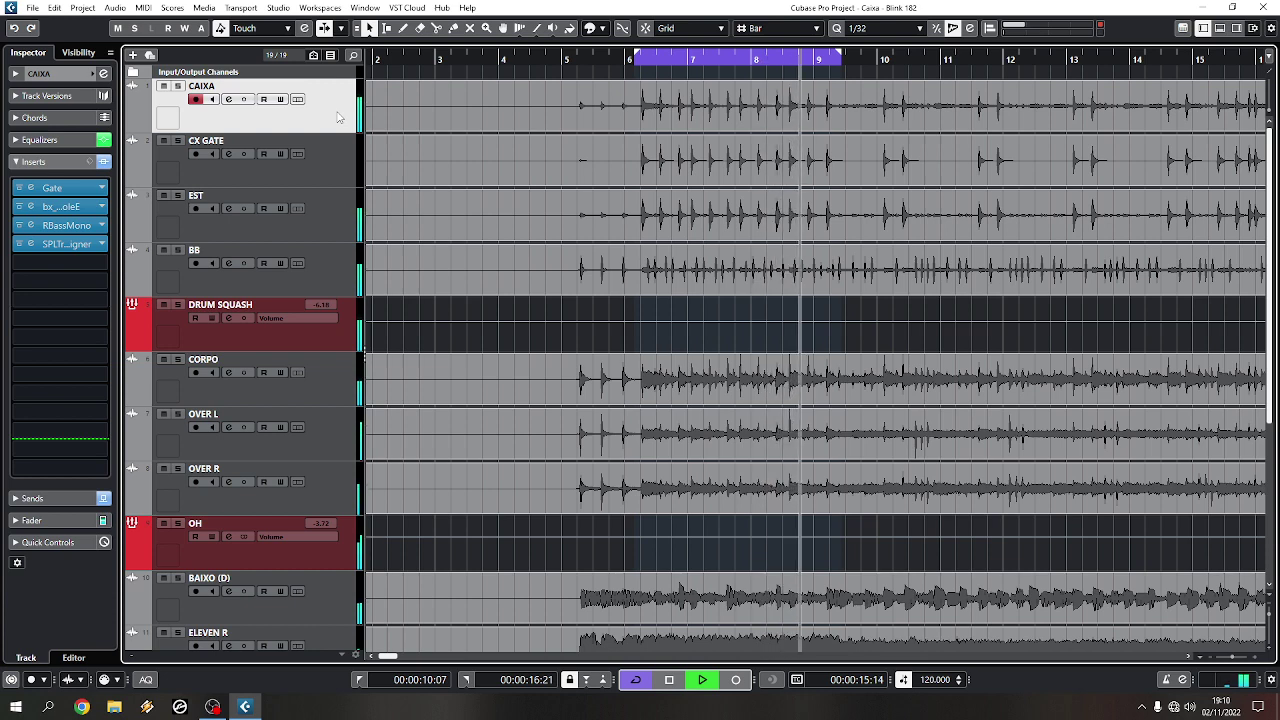
key("space")
key("space")
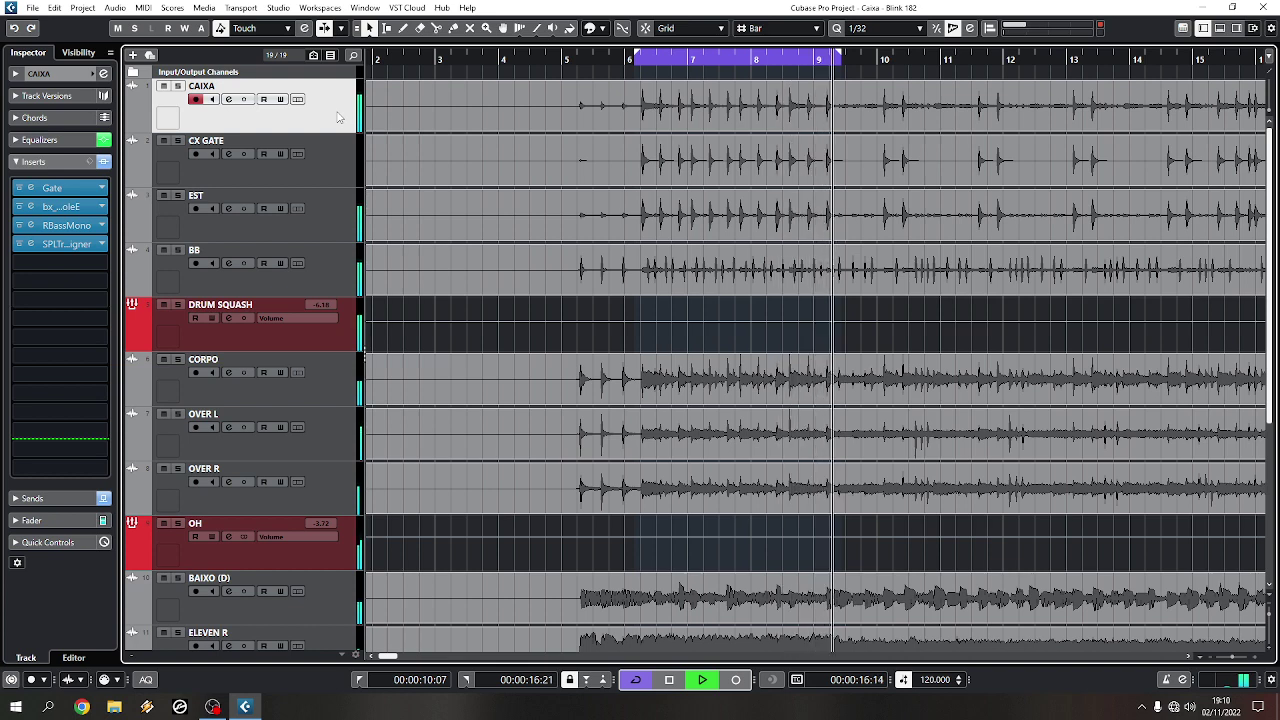
key("space")
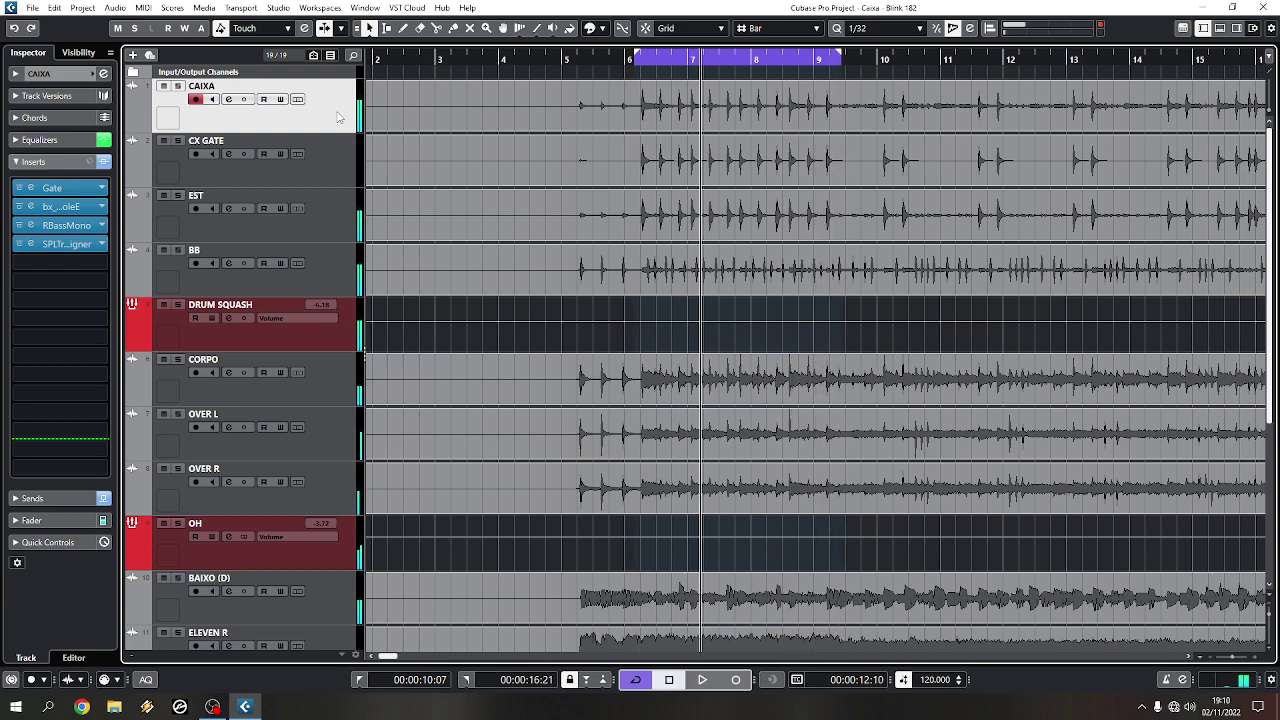
- Mute BAIXO (D), ELEVEN R and GTR C1 L in the mixer, audition the loop and return to the project window
left_click(306, 322)
key("F3")
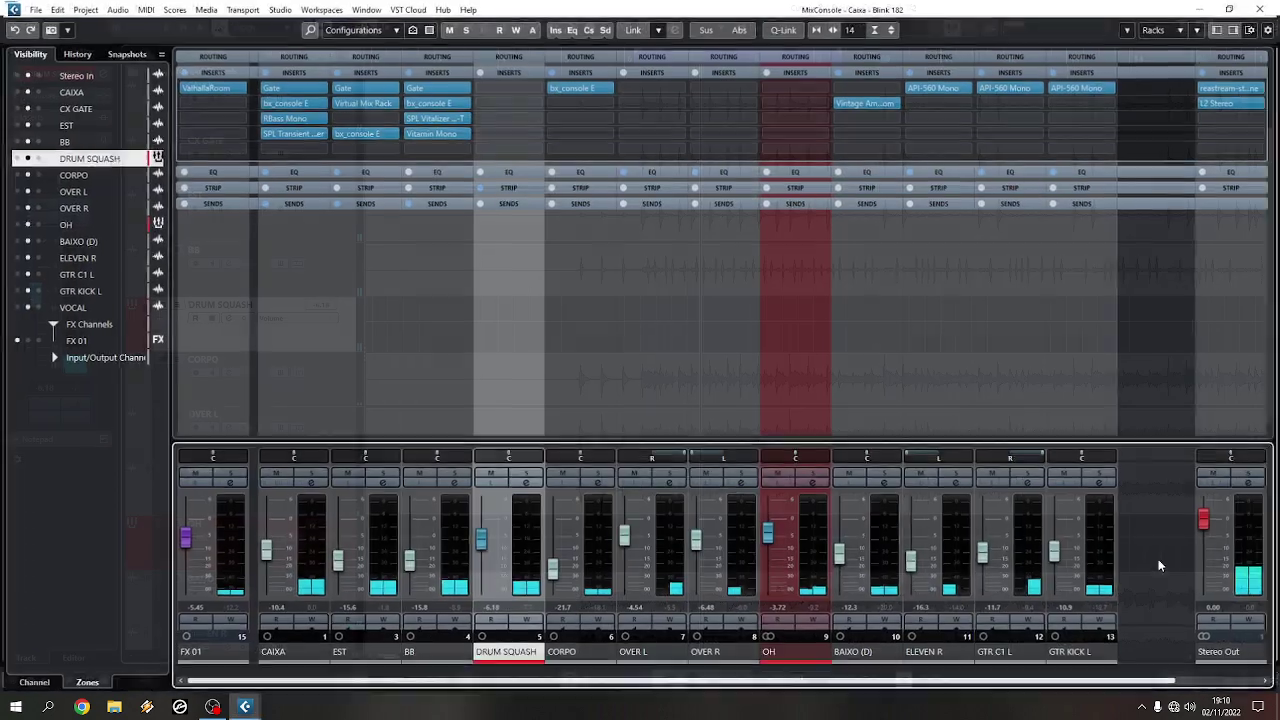
left_click(852, 474)
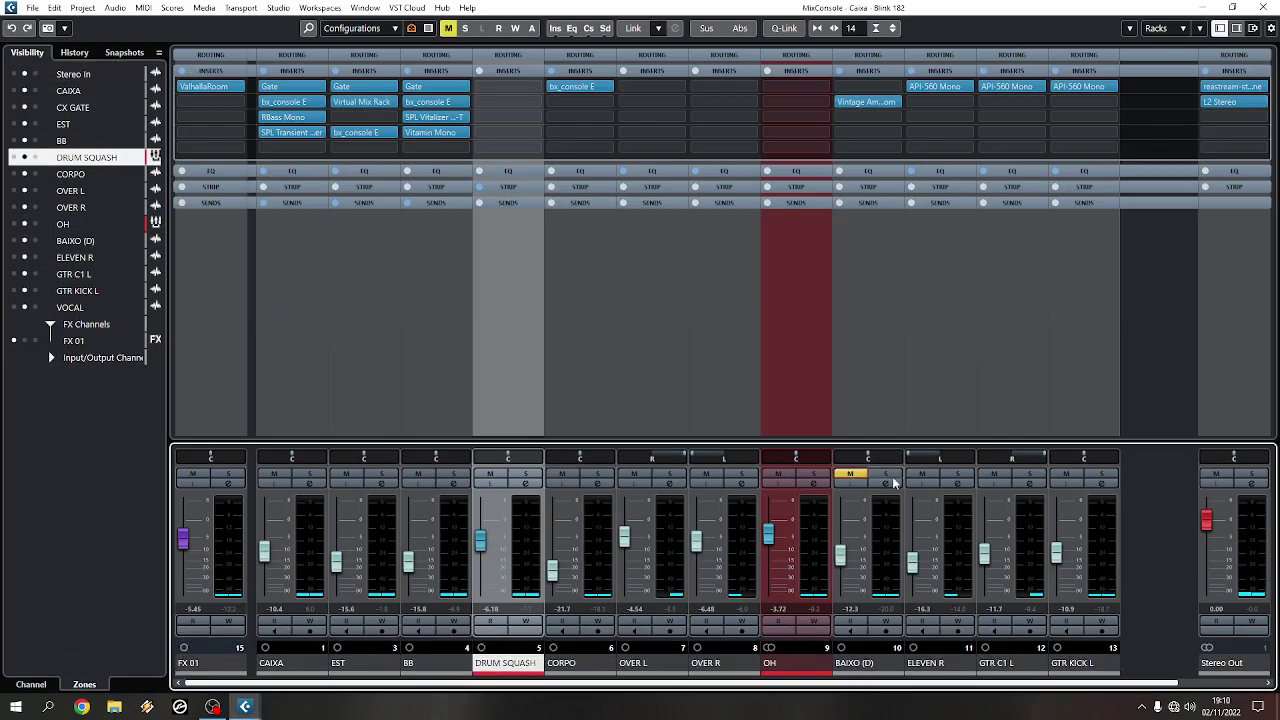
left_click(922, 474)
left_click(994, 474)
key("space")
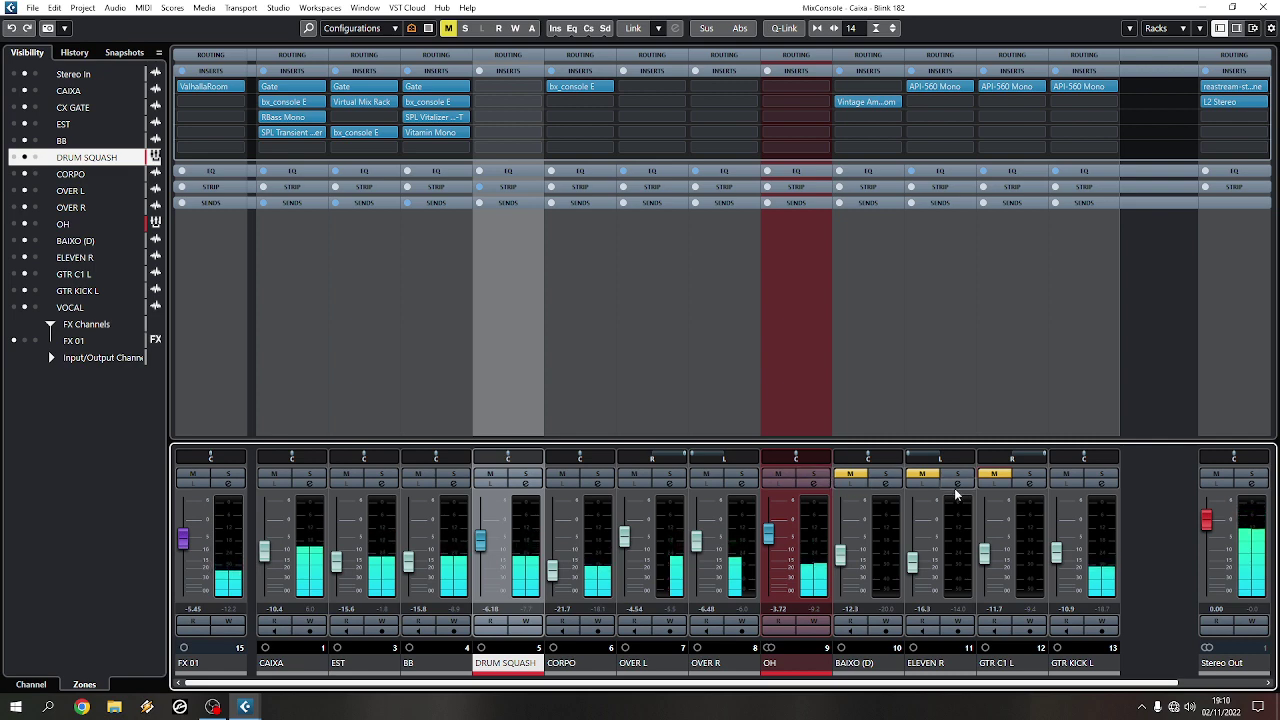
key("F3")
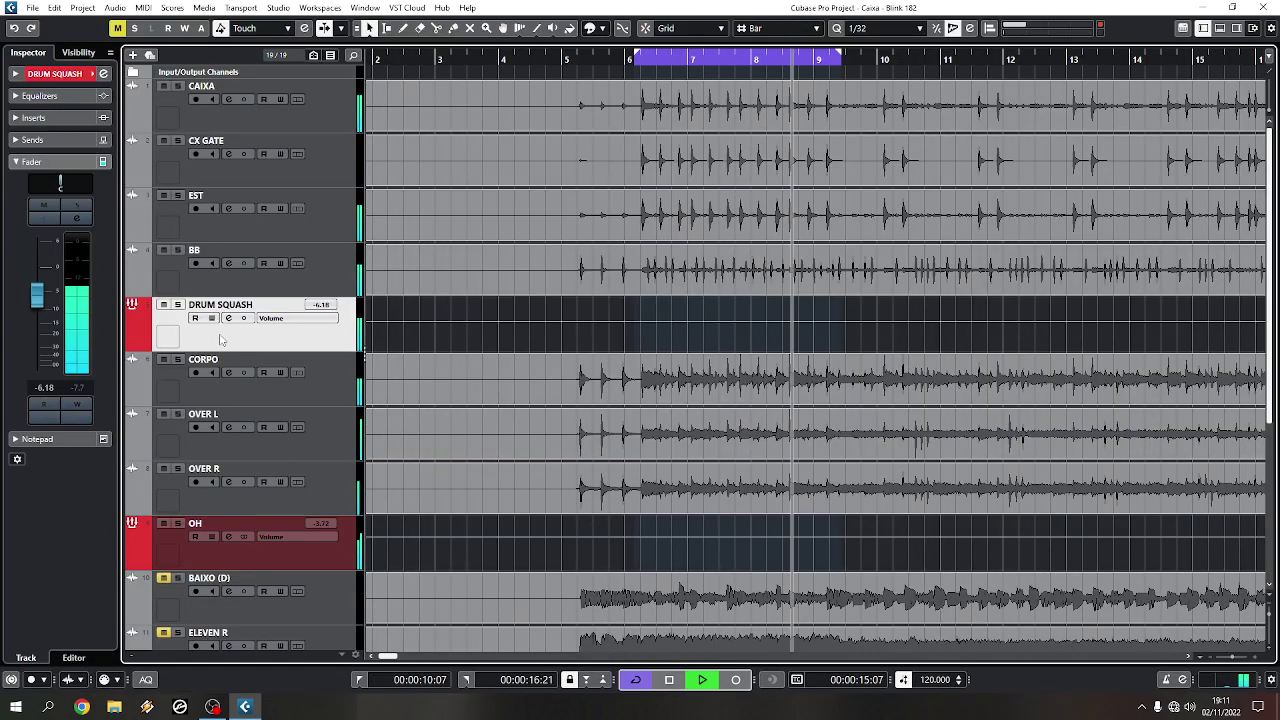
key("space")
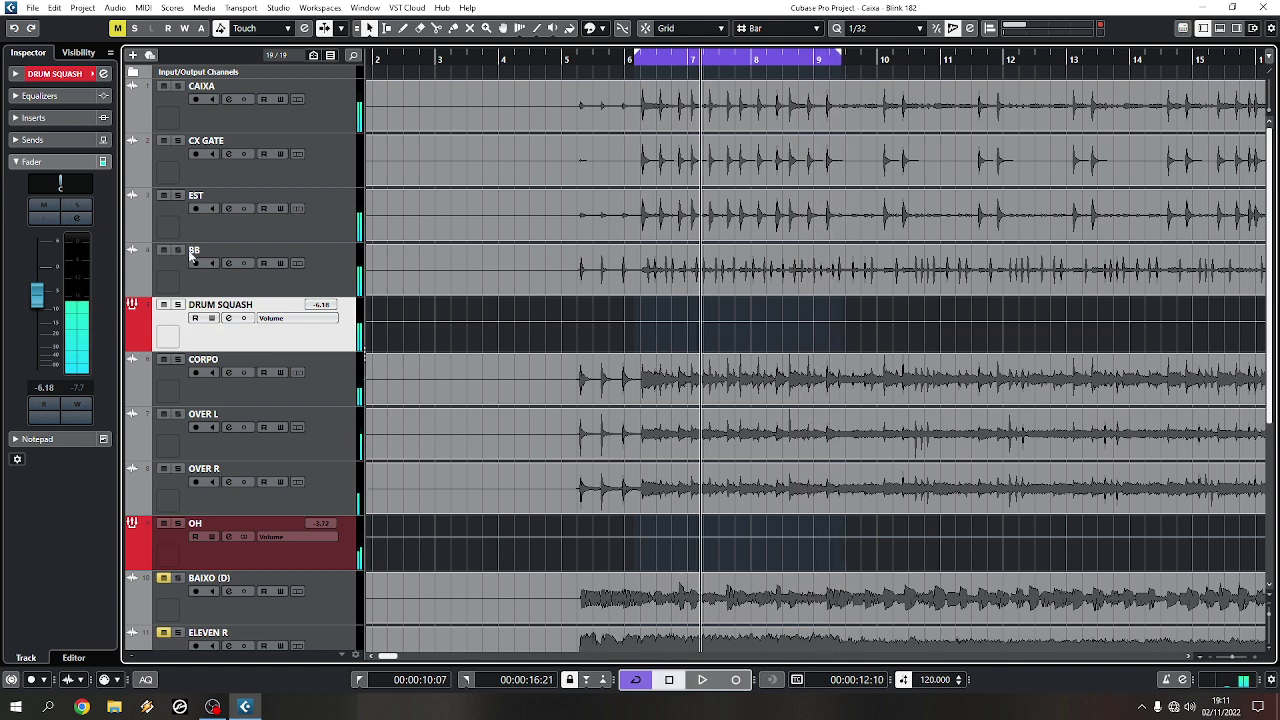
- Replay the looped drums, selecting DRUM SQUASH and CAIXA in turn, and stop with CAIXA selected
left_click(325, 123)
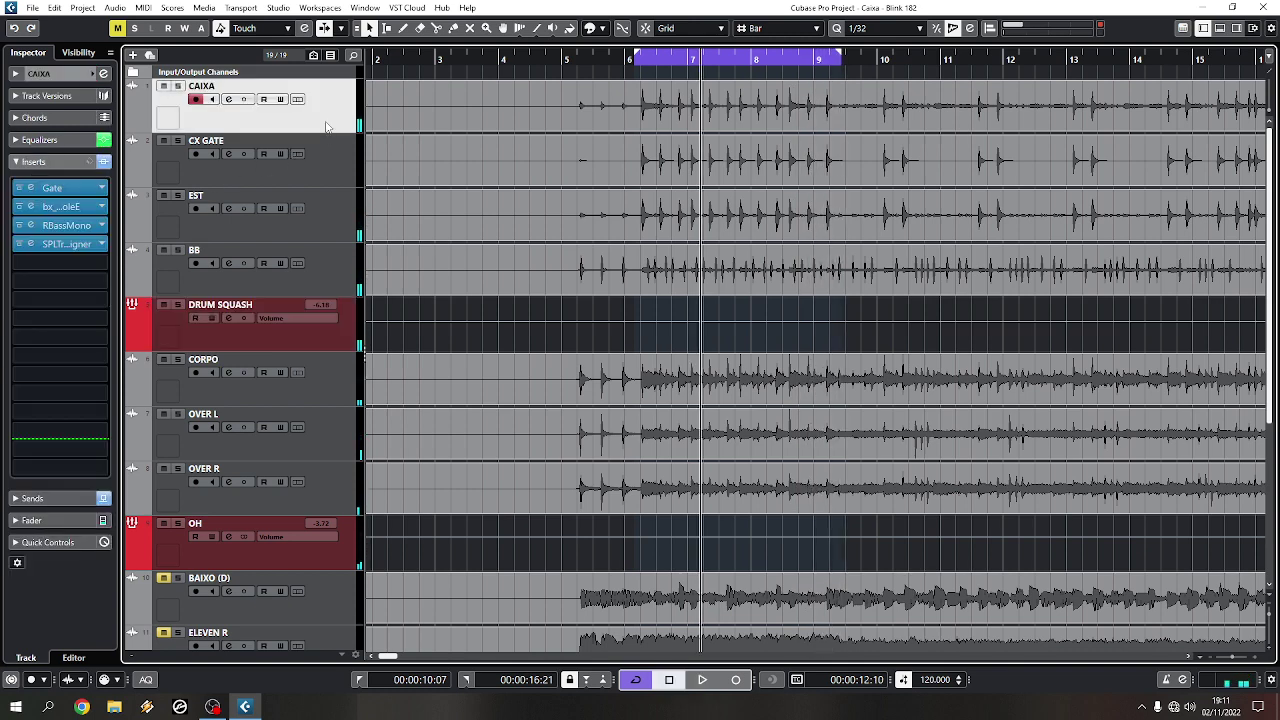
key("space")
left_click(268, 333)
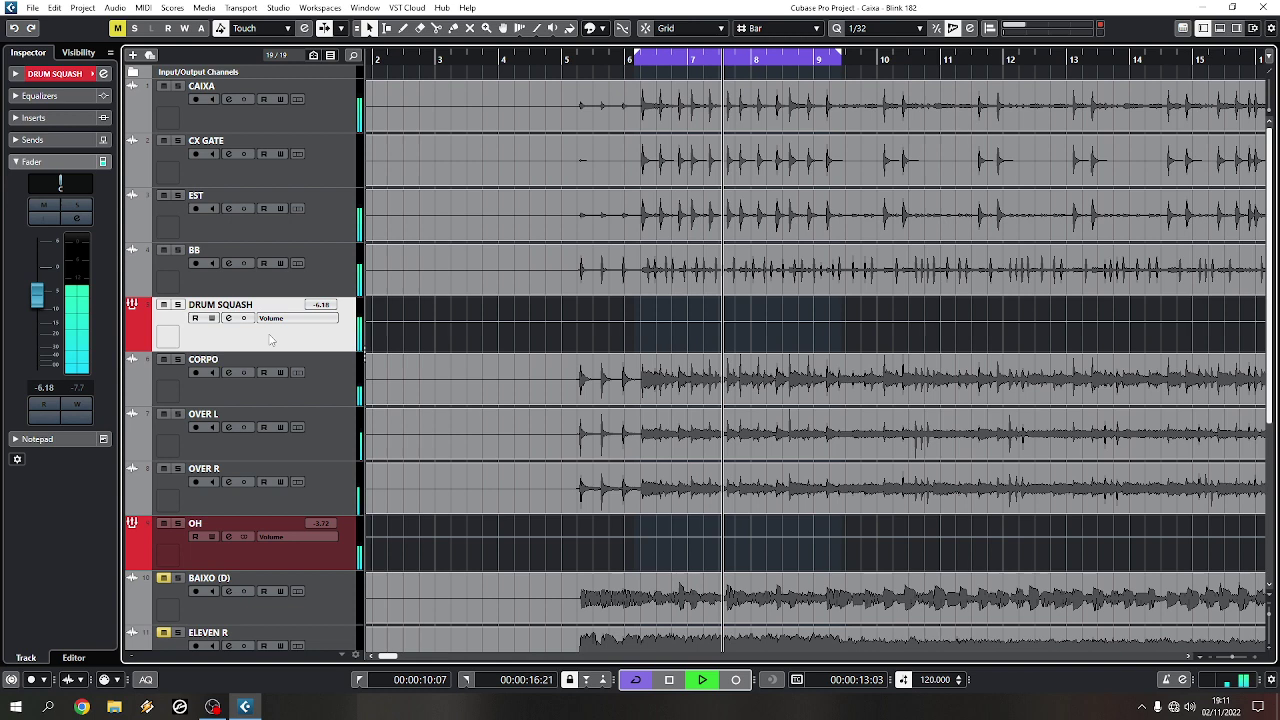
left_click(341, 117)
key("space")
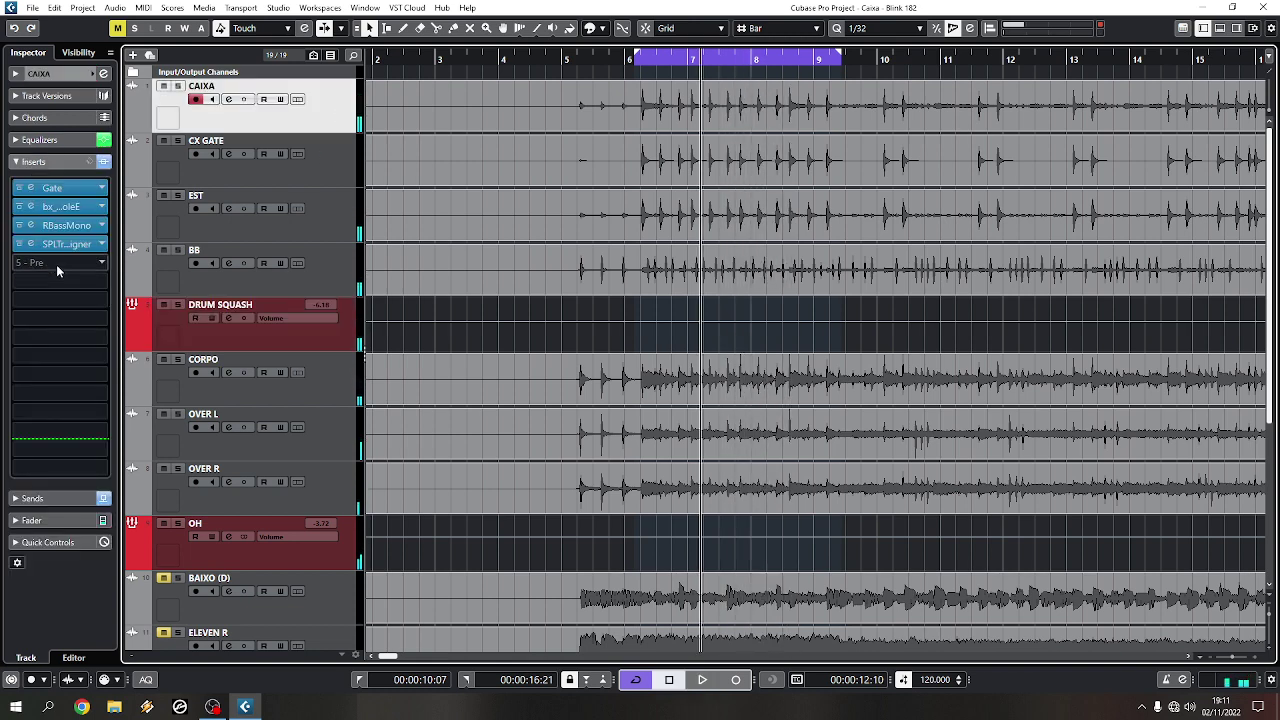
- Insert Vitamin Mono after SPL Transient Designer on the CAIXA track and open its editor
left_click(56, 264)
type("vita")
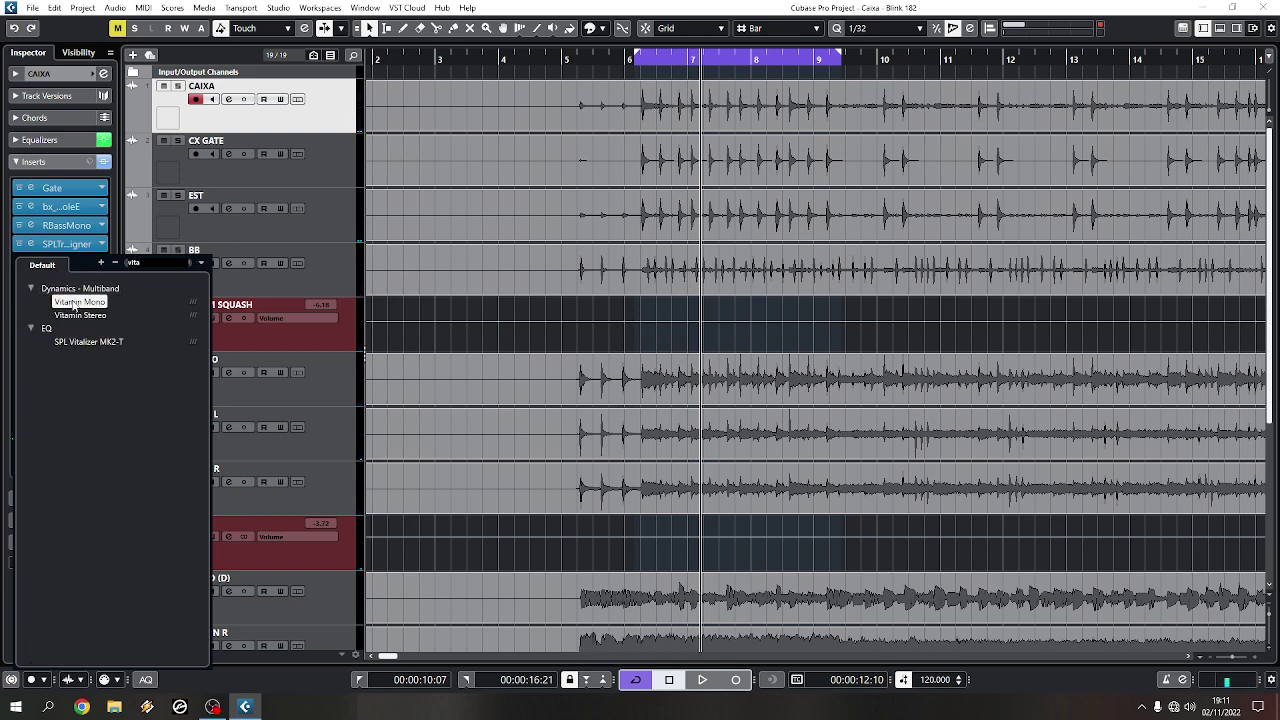
left_click(73, 304)
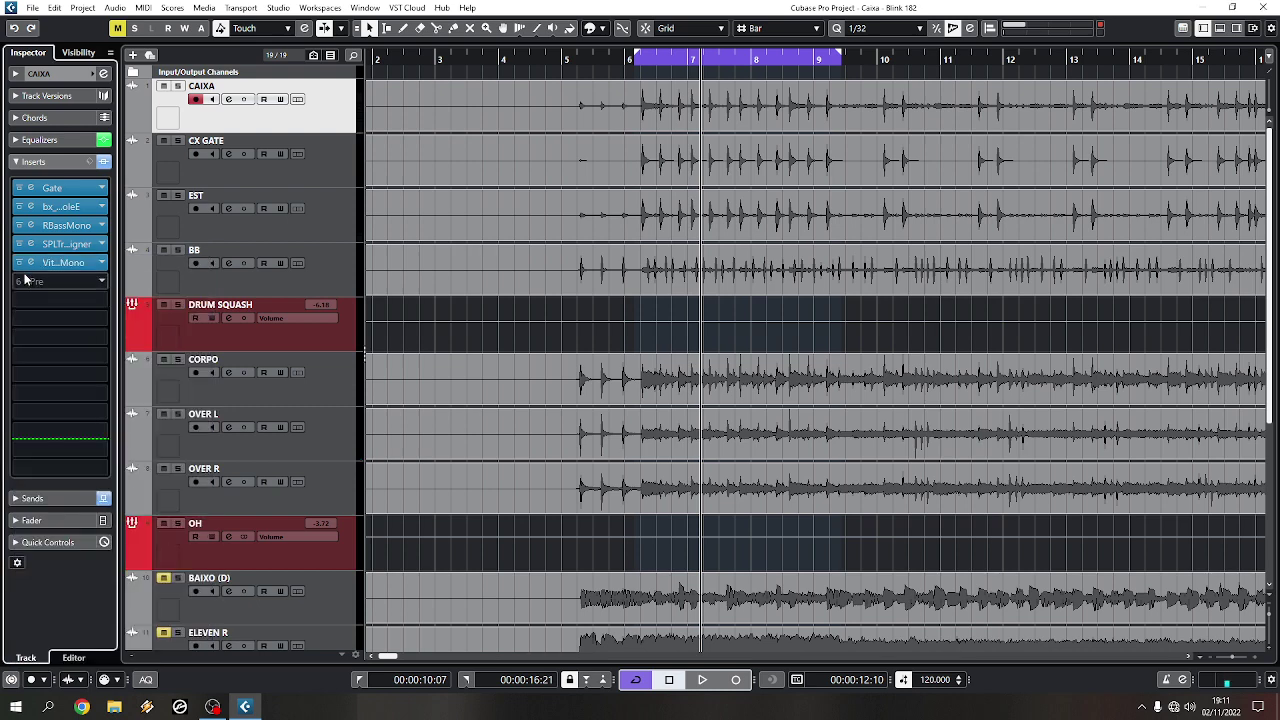
left_click(30, 263)
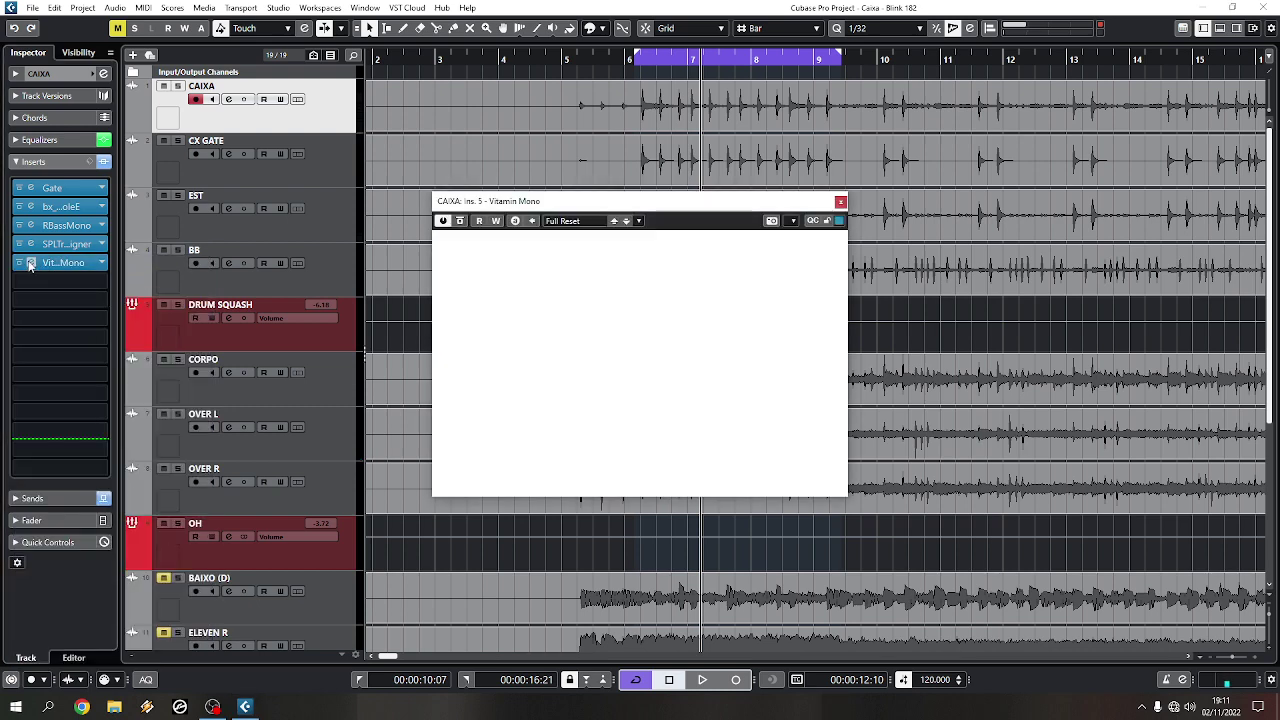
- Try raising Vitamin's Mid band to about 44.0 on CAIXA while auditioning the drums
key("space")
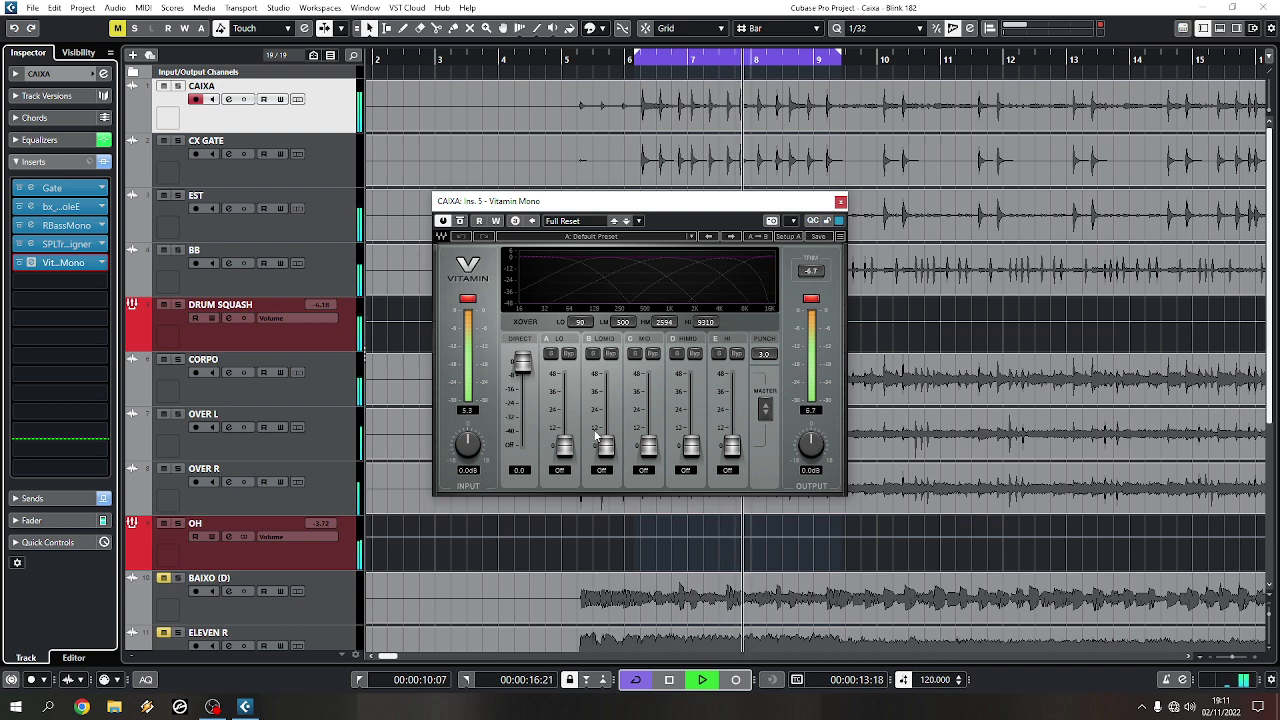
key("space")
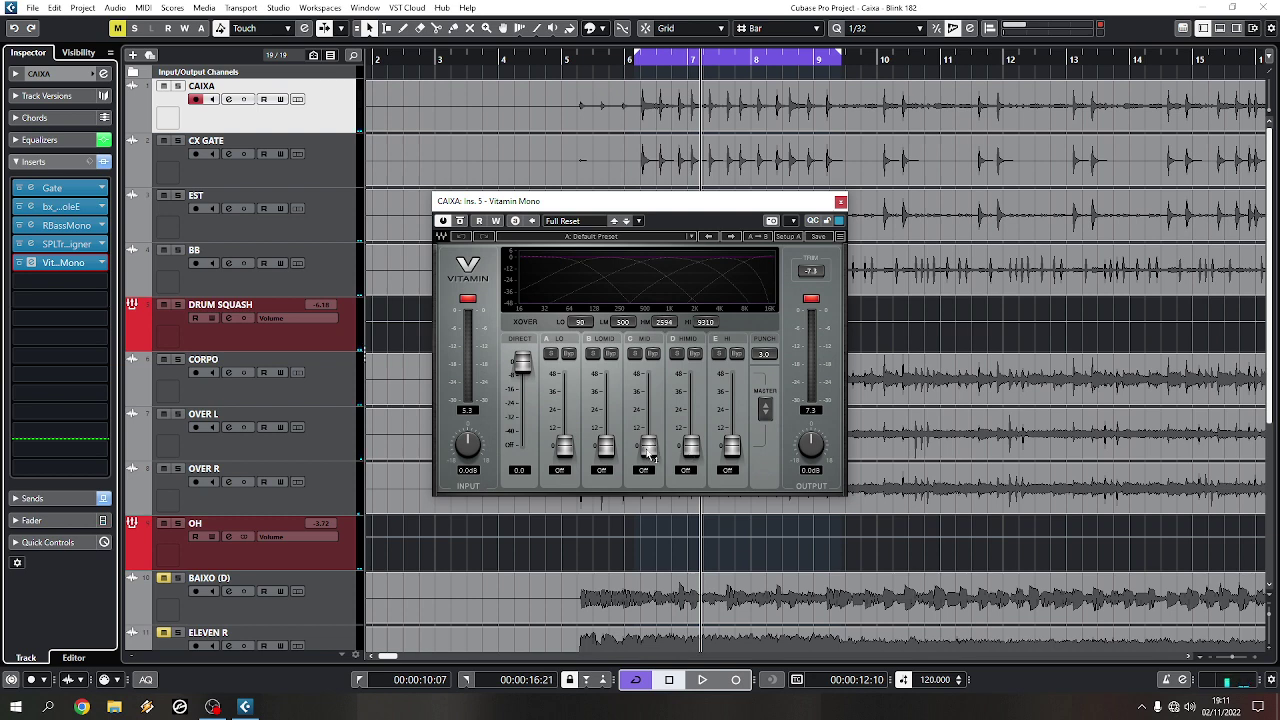
key("space")
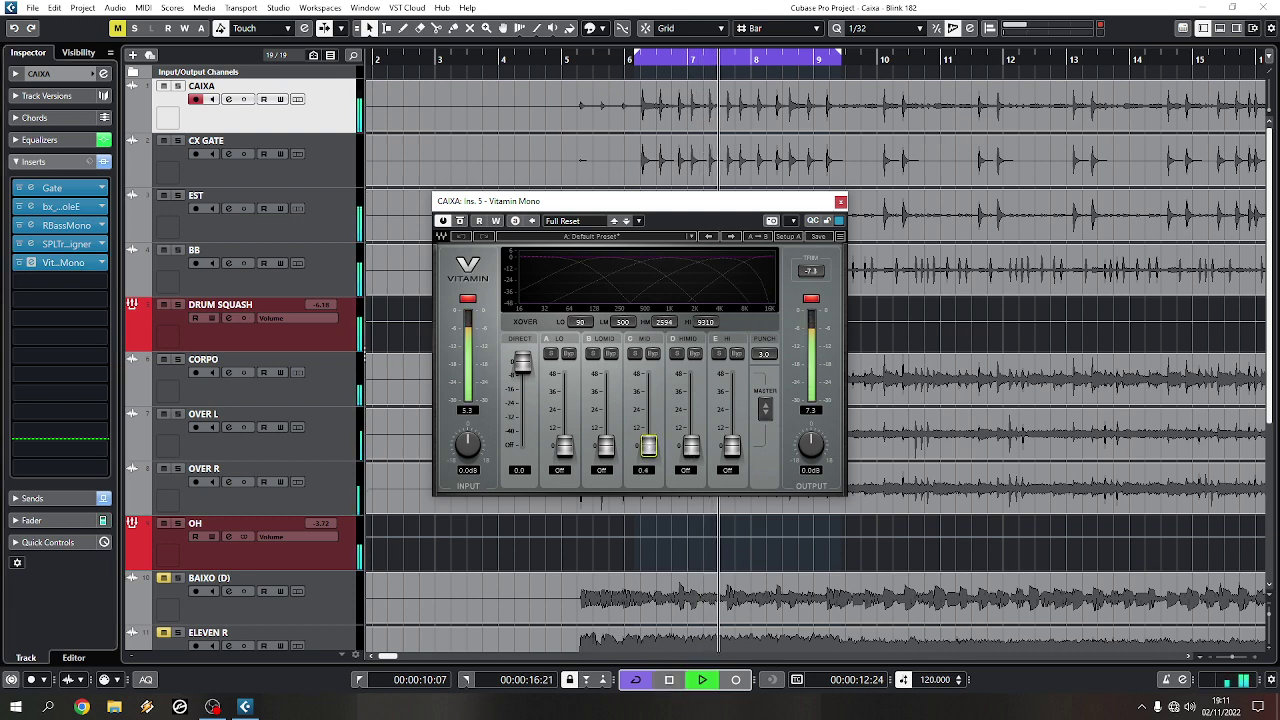
left_click_drag(648, 455, 649, 388)
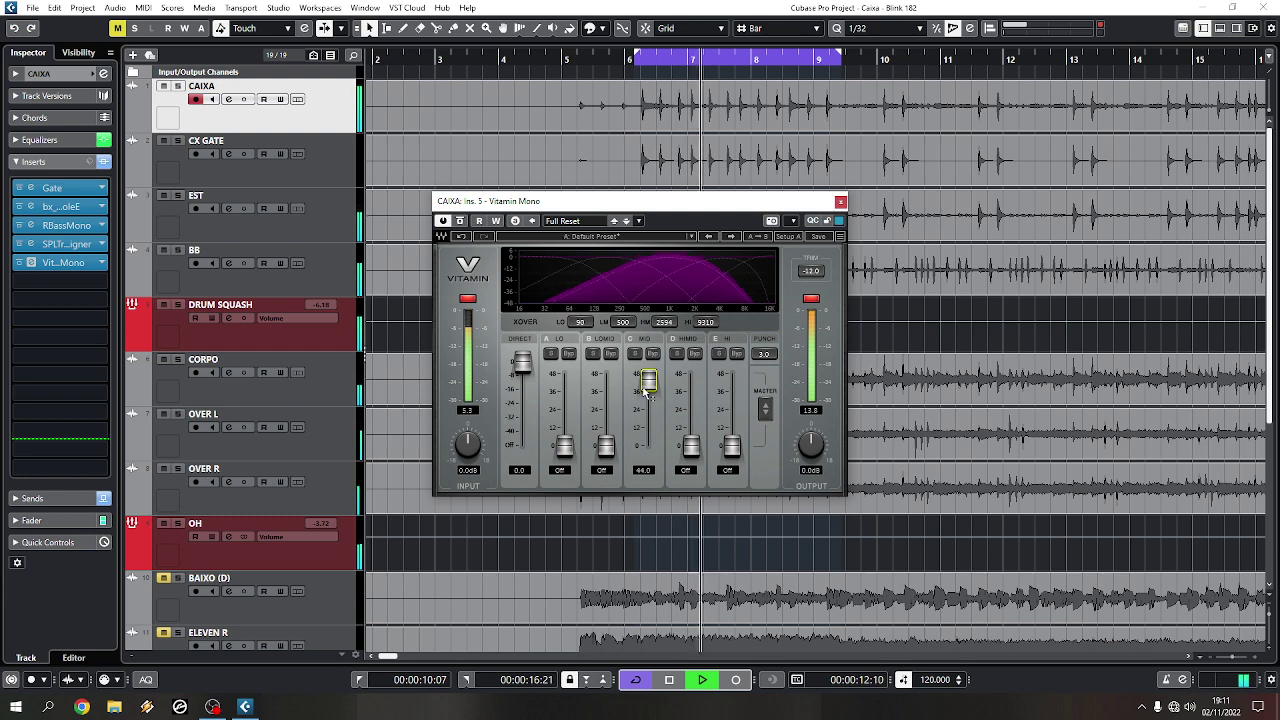
key("space")
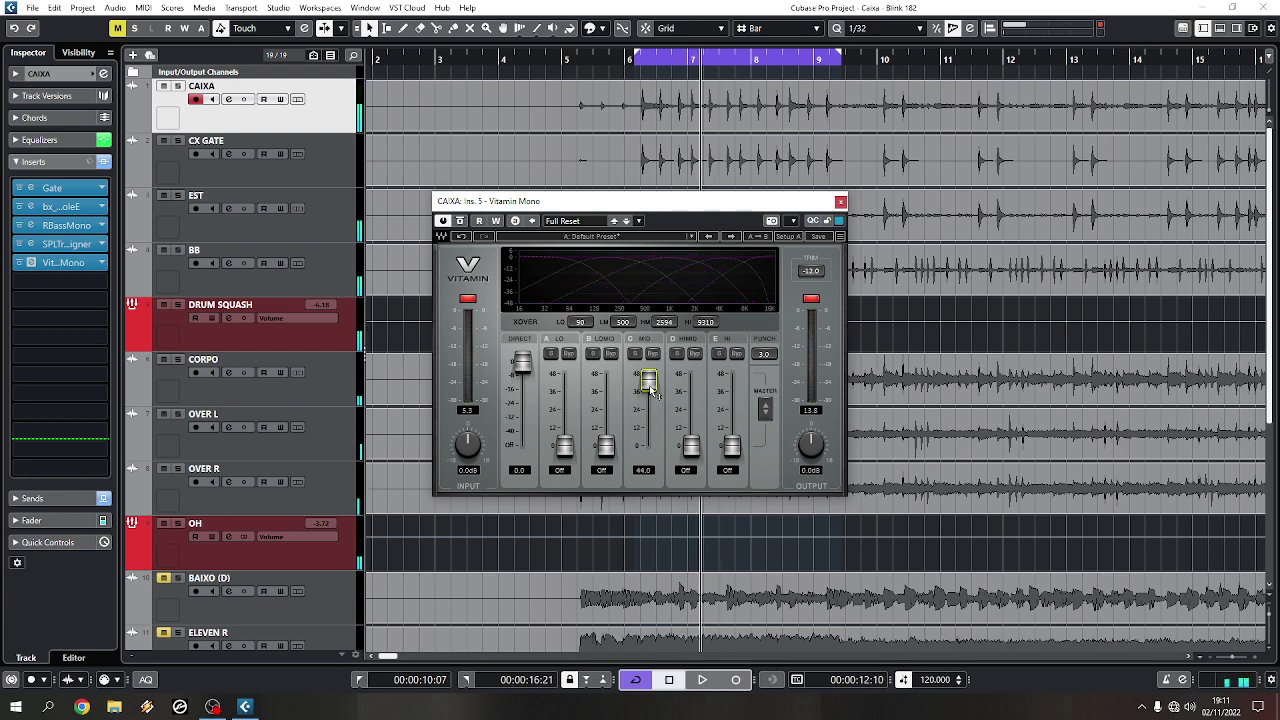
key("space")
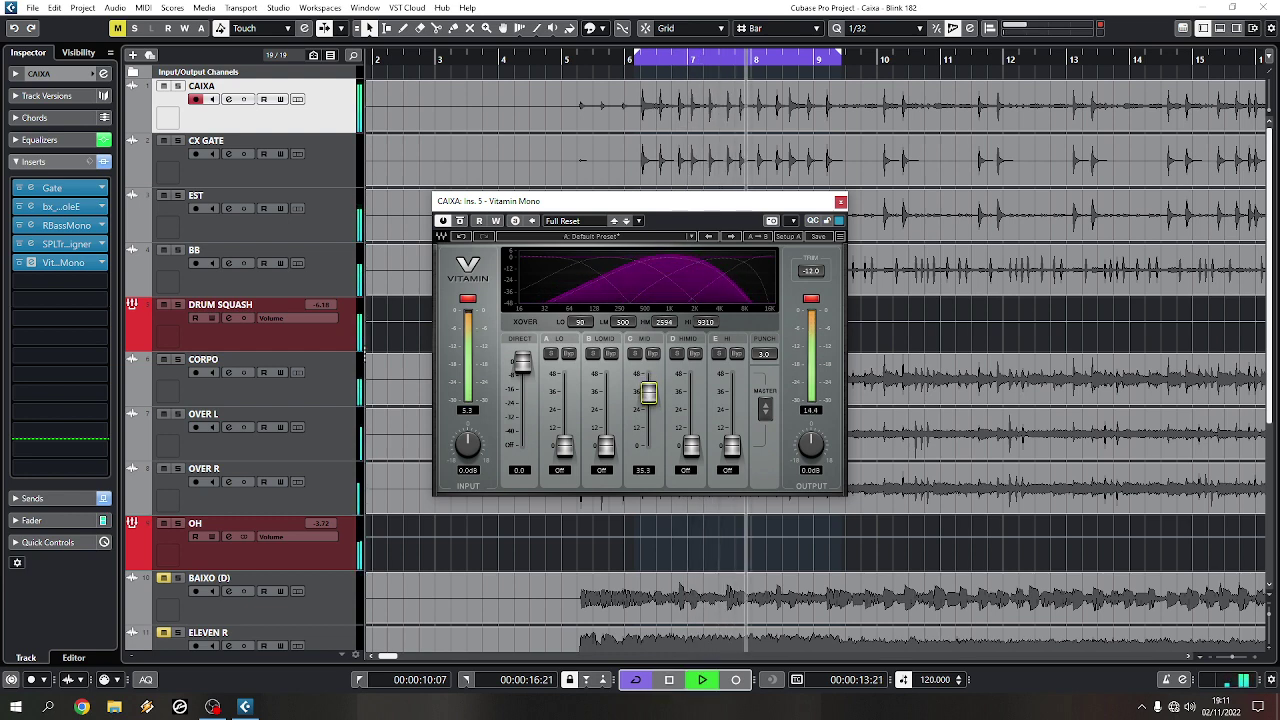
- Try Vitamin's HiMid band at about 31.1 with the Mid band turned off, replaying the drums
left_click_drag(651, 389, 692, 400)
key("space")
key("space")
key("space")
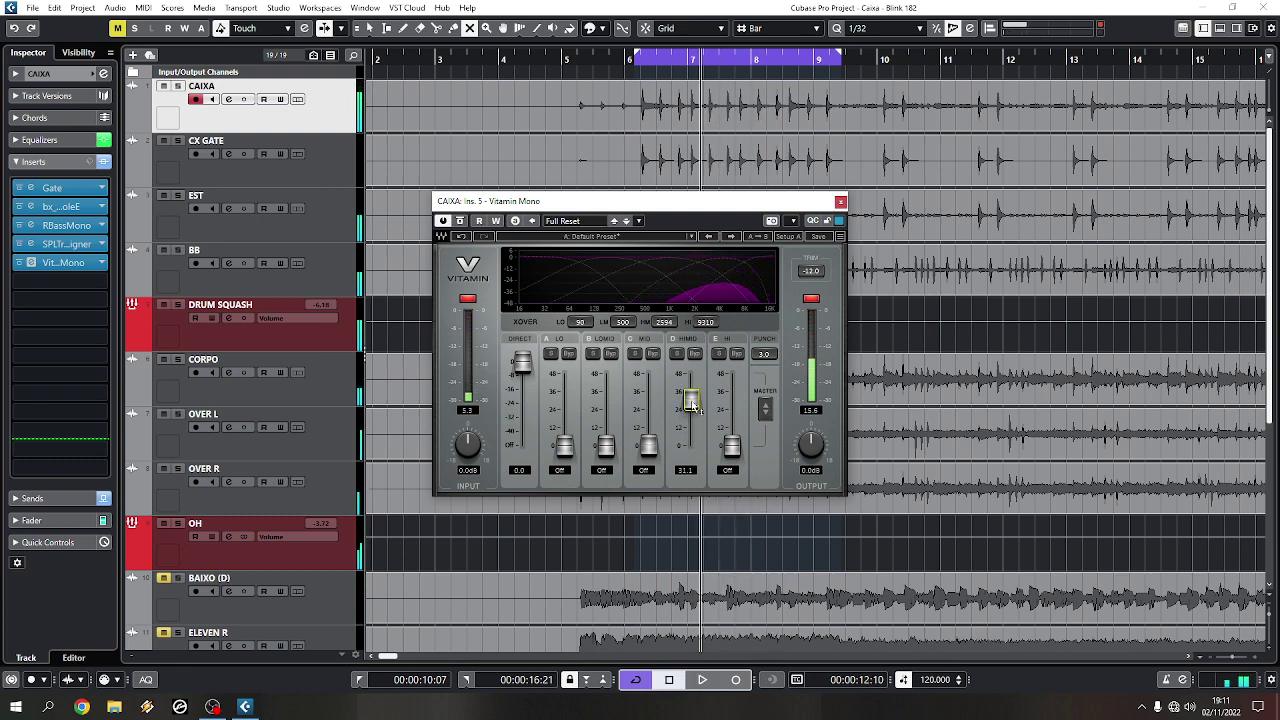
key("space")
- Try lower HiMid settings of about 25.7 and 22.9 during playback, and return the band to Off
left_click_drag(690, 402, 690, 409)
key("space")
key("space")
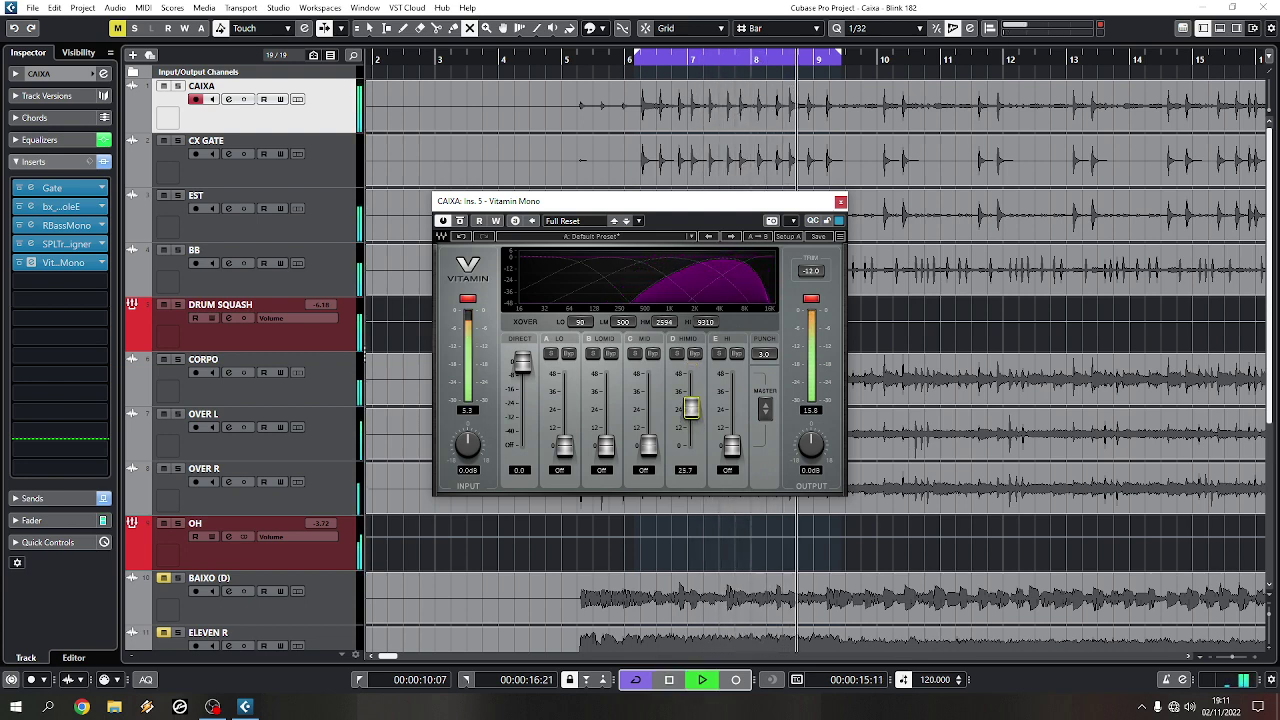
key("space")
key("space")
left_click_drag(690, 409, 692, 418)
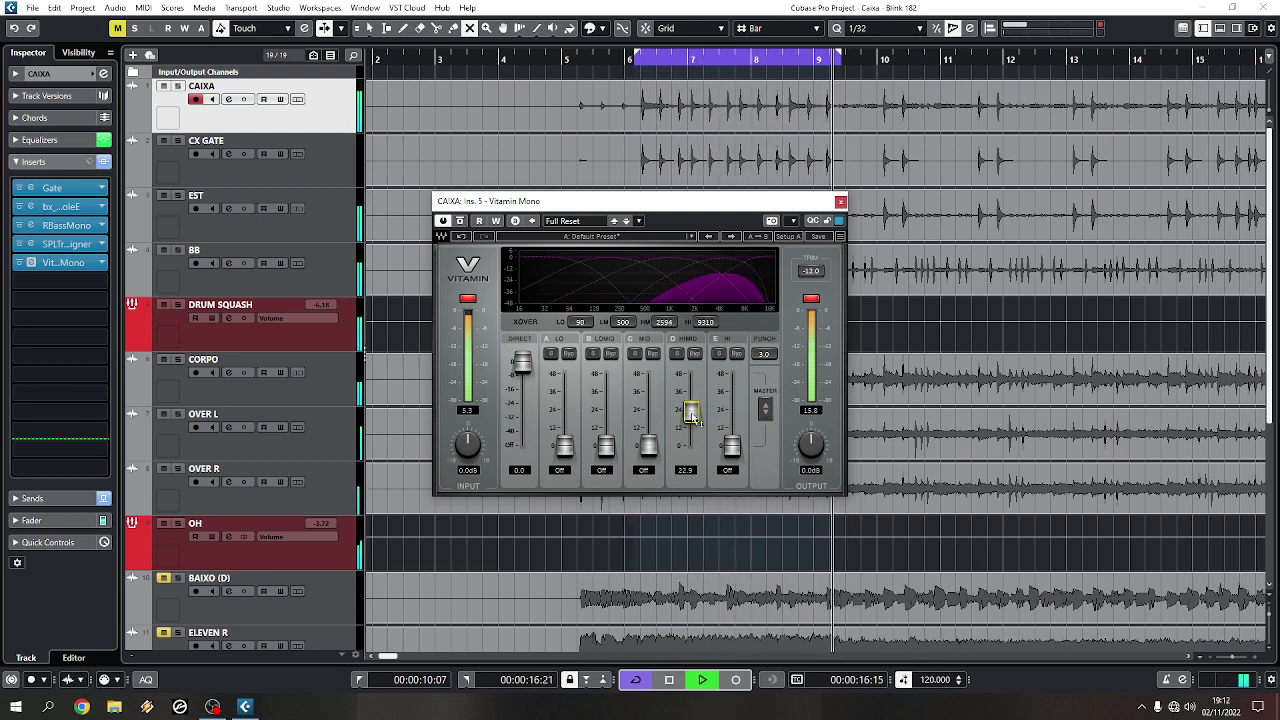
key("space")
left_click_drag(692, 418, 691, 447)
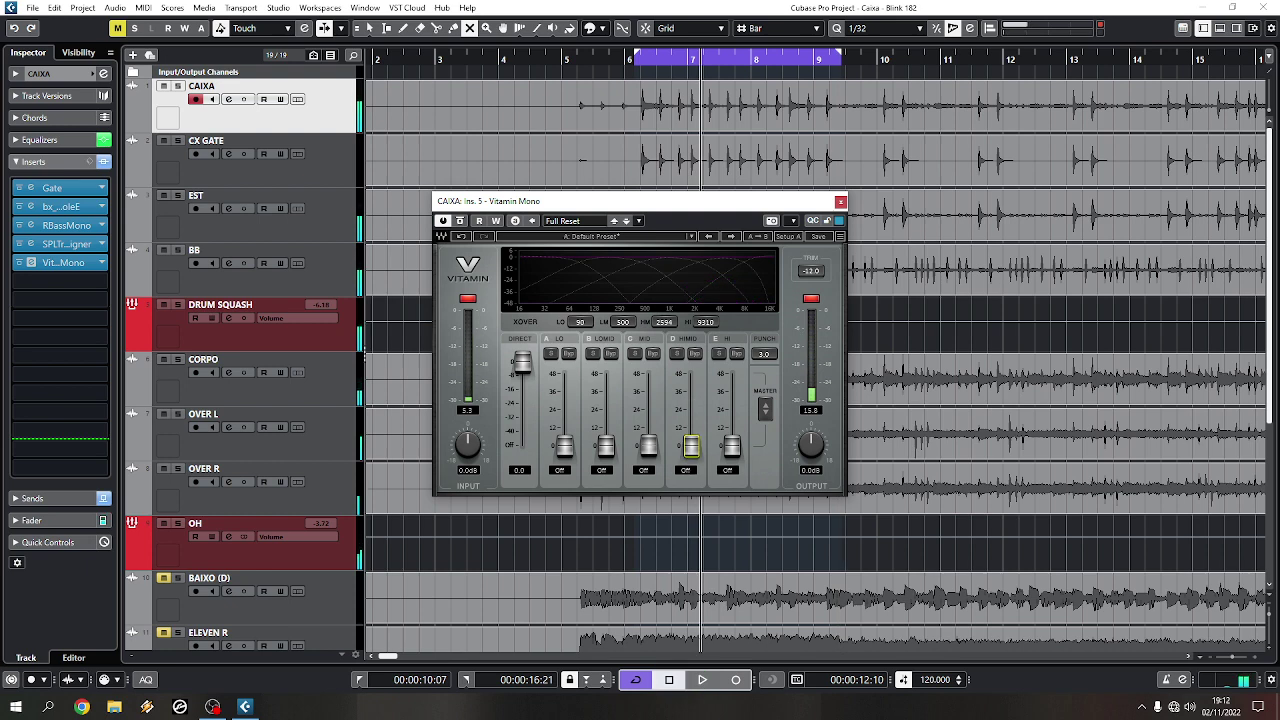
- Replace Vitamin Mono on CAIXA's fifth insert with API-560 Mono and open its editor
left_click(106, 263)
type("560")
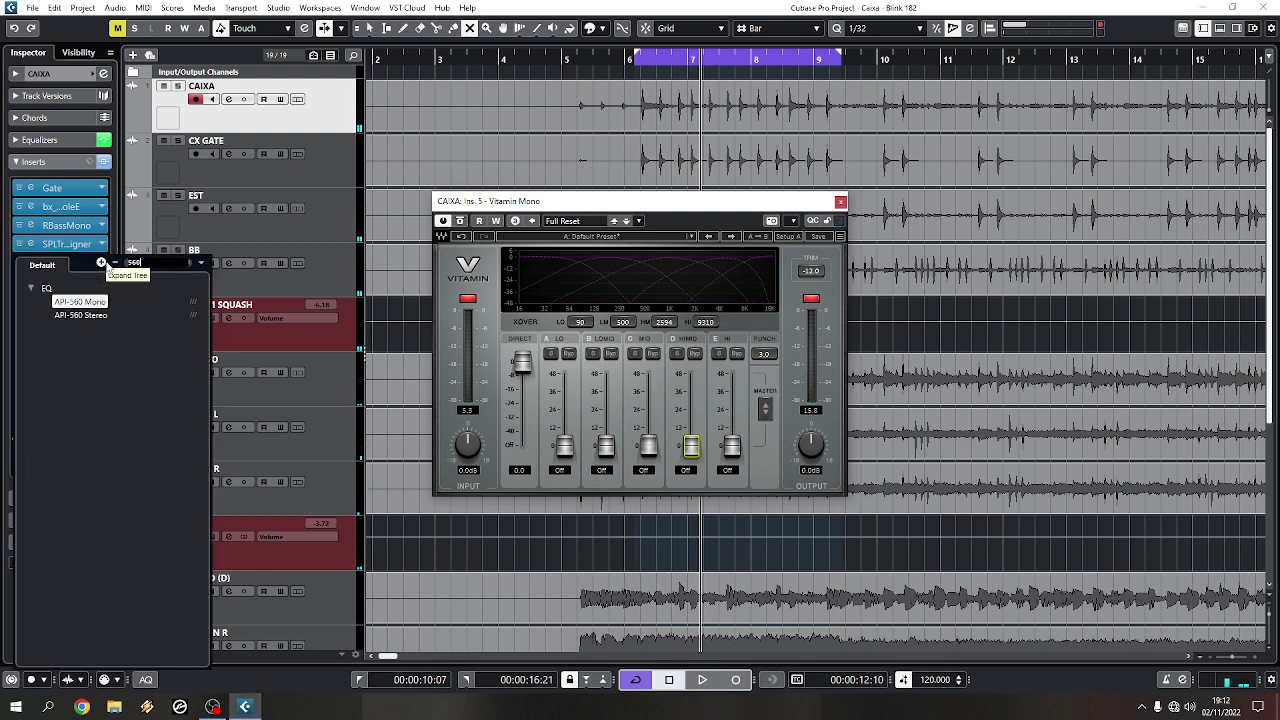
left_click(58, 302)
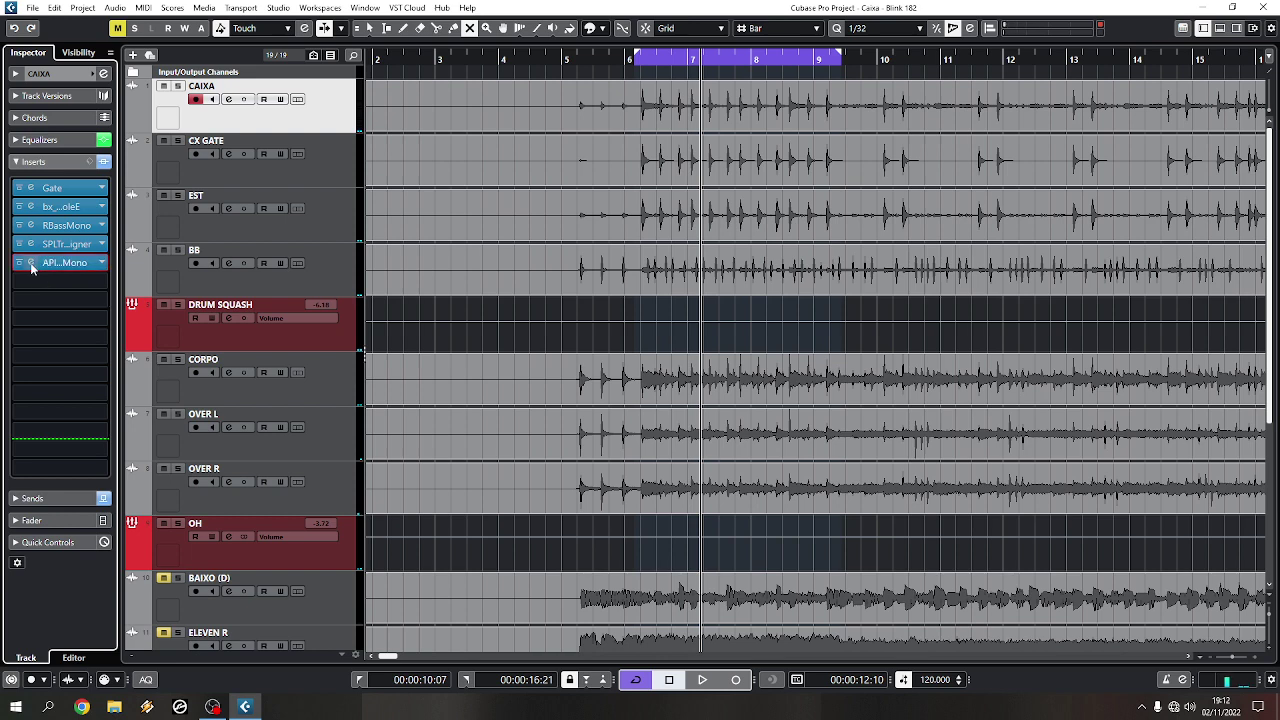
left_click(31, 264)
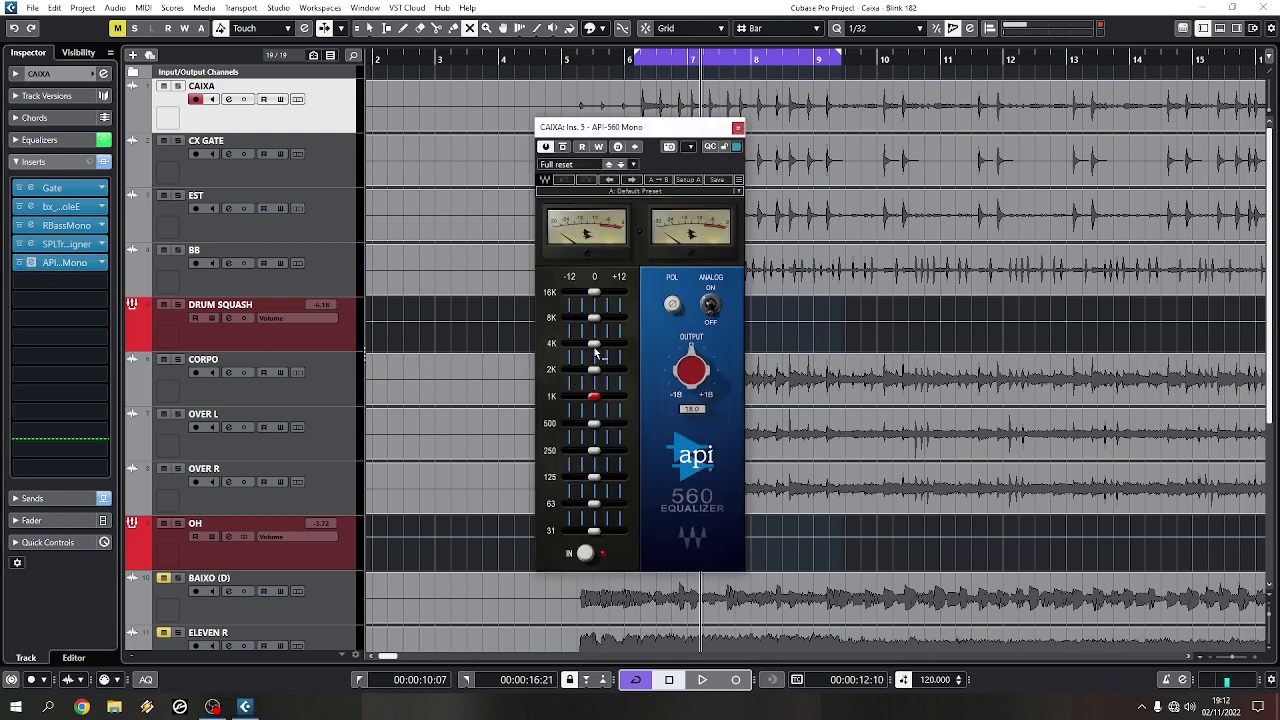
- Boost the API-560's 4K band to 12.0 during playback, and ease it back to a more moderate boost
key("space")
left_click_drag(596, 352, 620, 343)
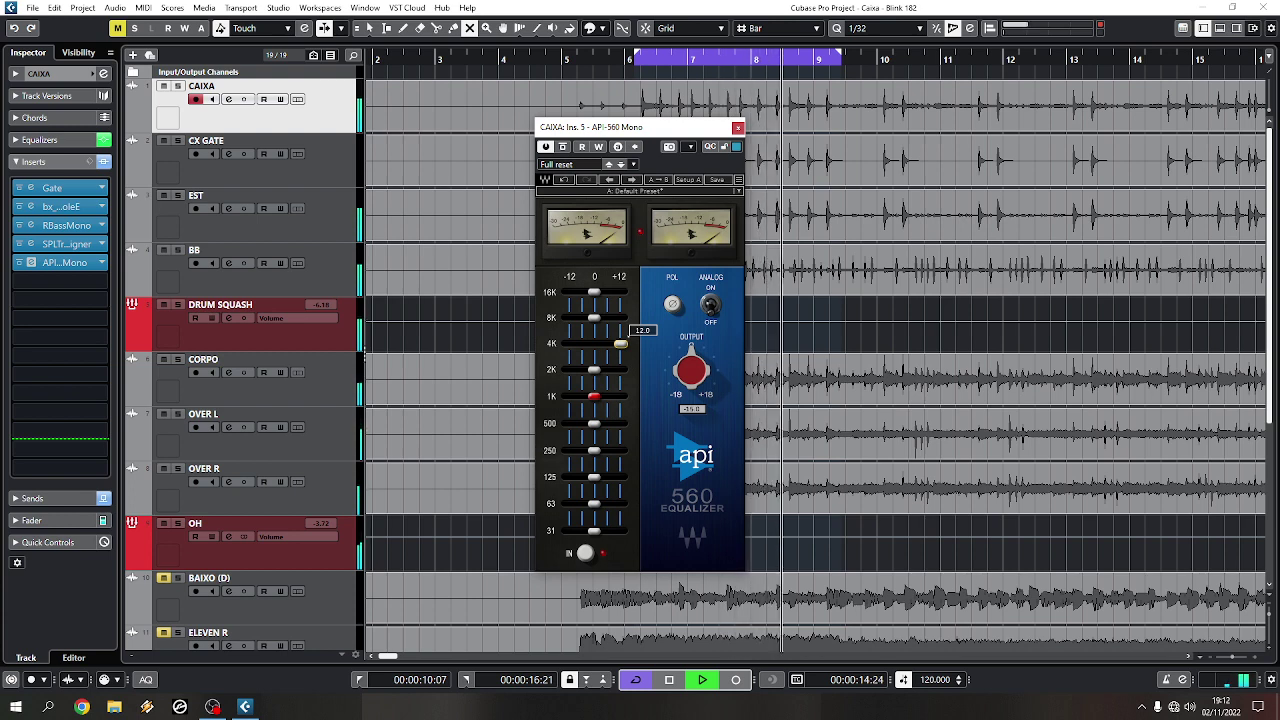
key("space")
left_click_drag(620, 343, 610, 343)
key("space")
key("space")
- Compare CAIXA with the API-560 bypassed and active during playback, and close the equalizer's editor
left_click(562, 147)
key("space")
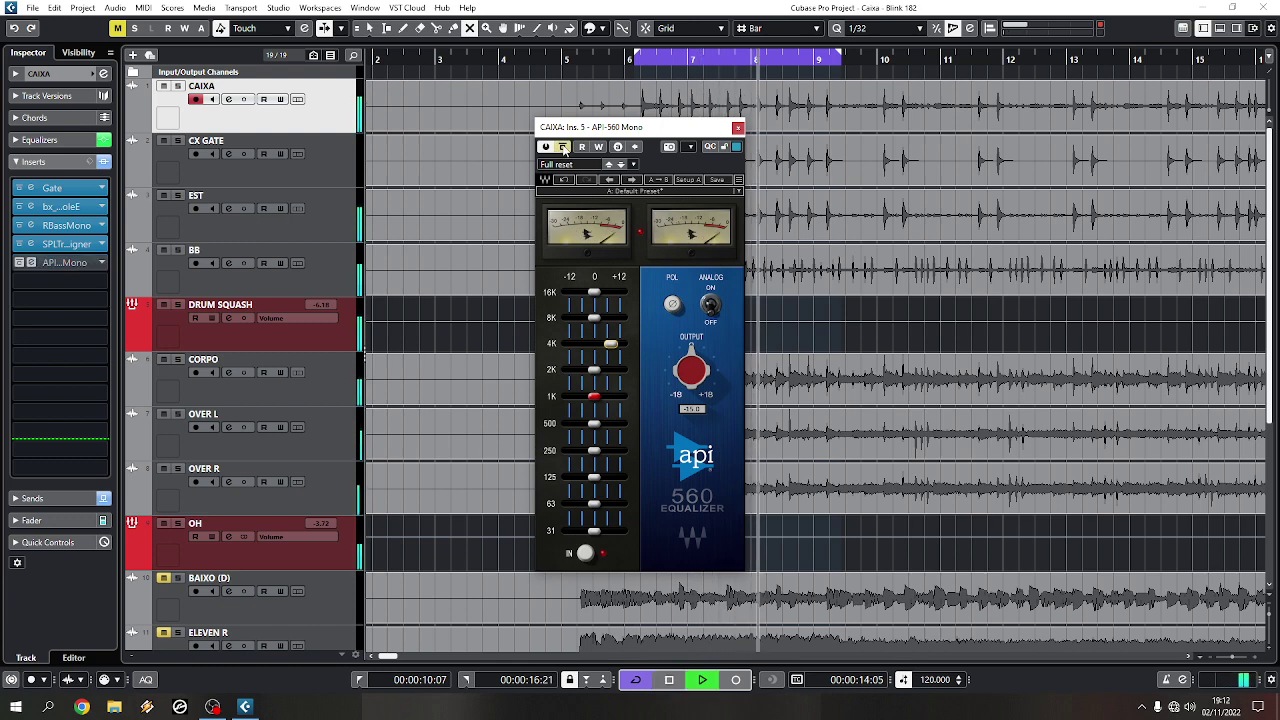
key("space")
left_click(562, 147)
key("space")
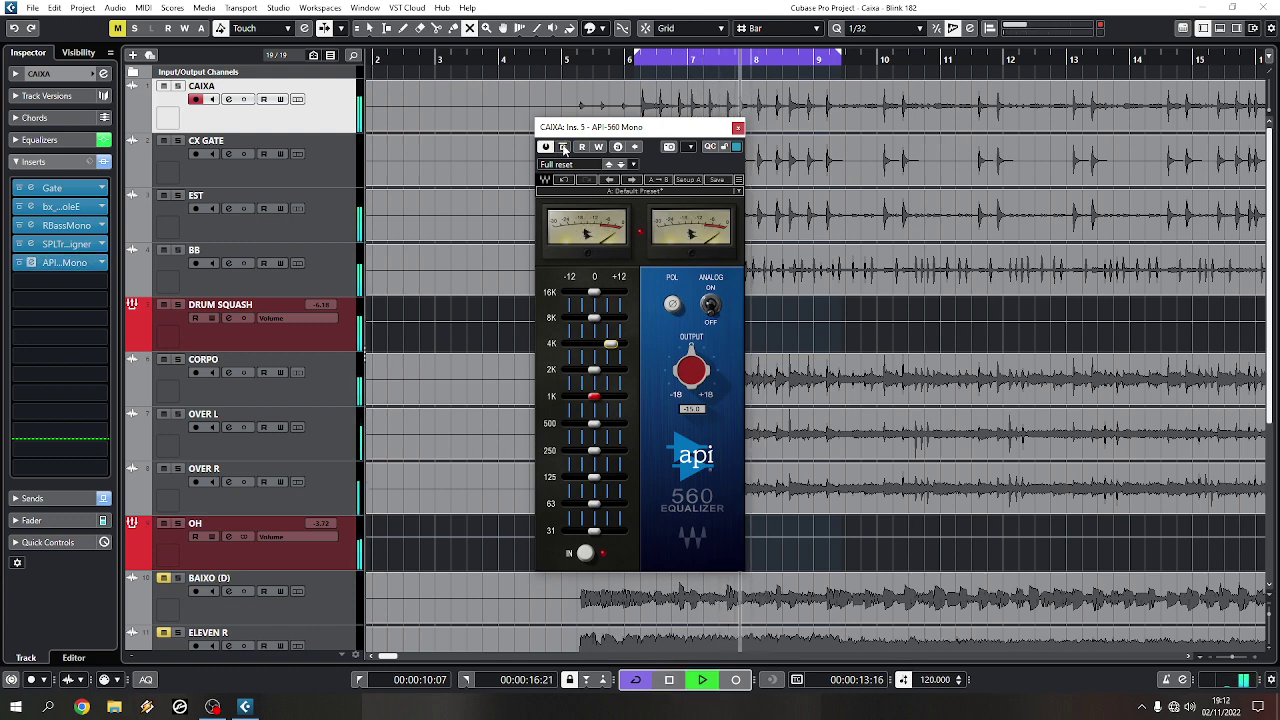
key("space")
left_click(737, 127)
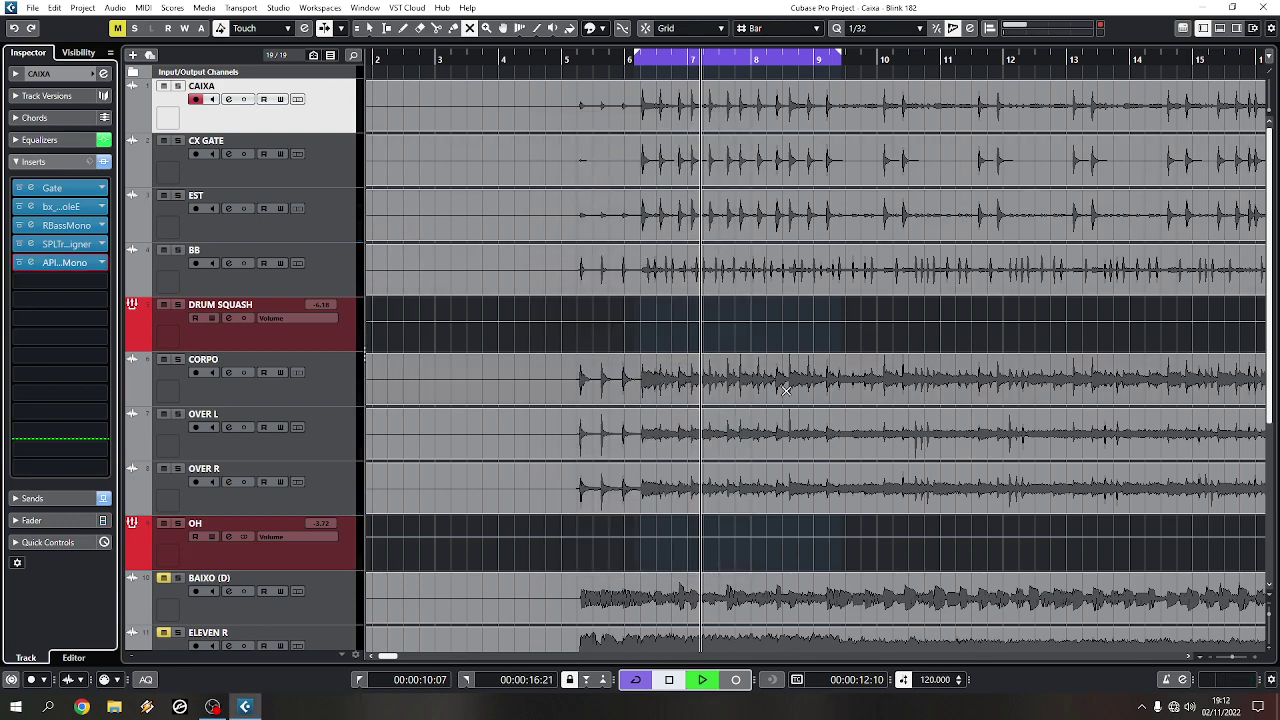
- Unmute BAIXO (D), ELEVEN R and GTR C1 L in the mixer and return to the project window
key("F3")
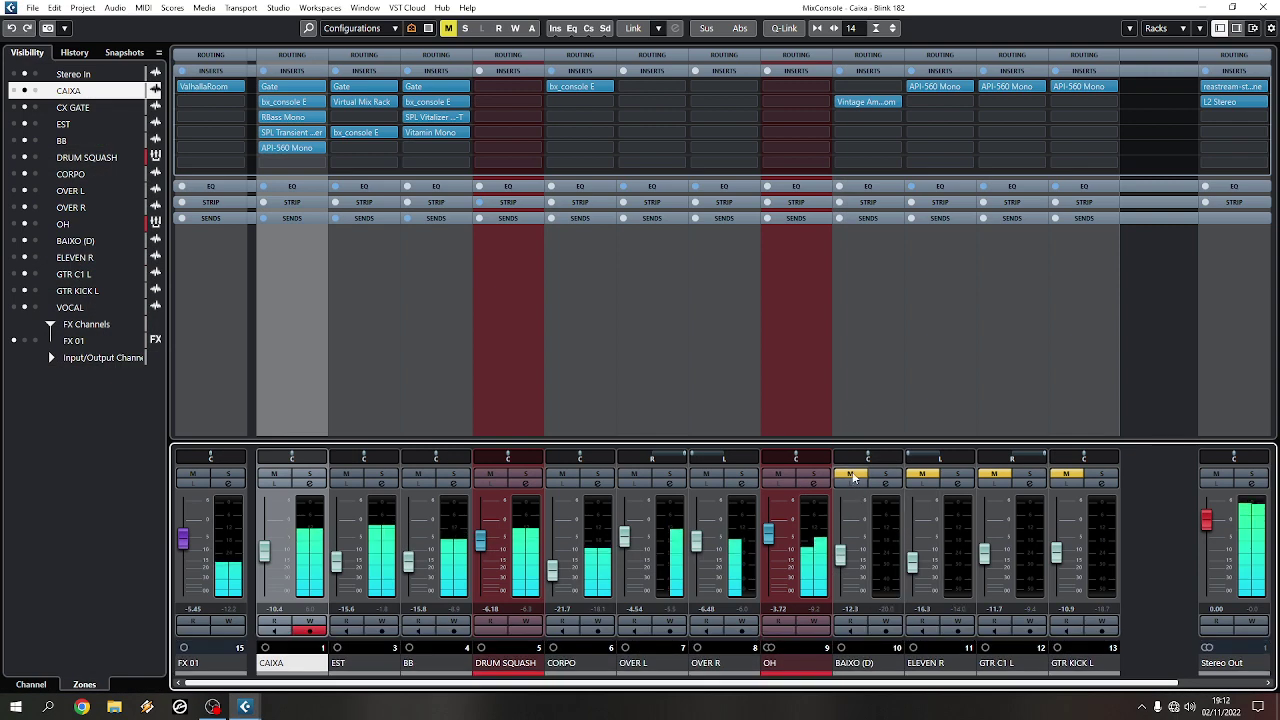
left_click(851, 474)
left_click(922, 474)
left_click(994, 474)
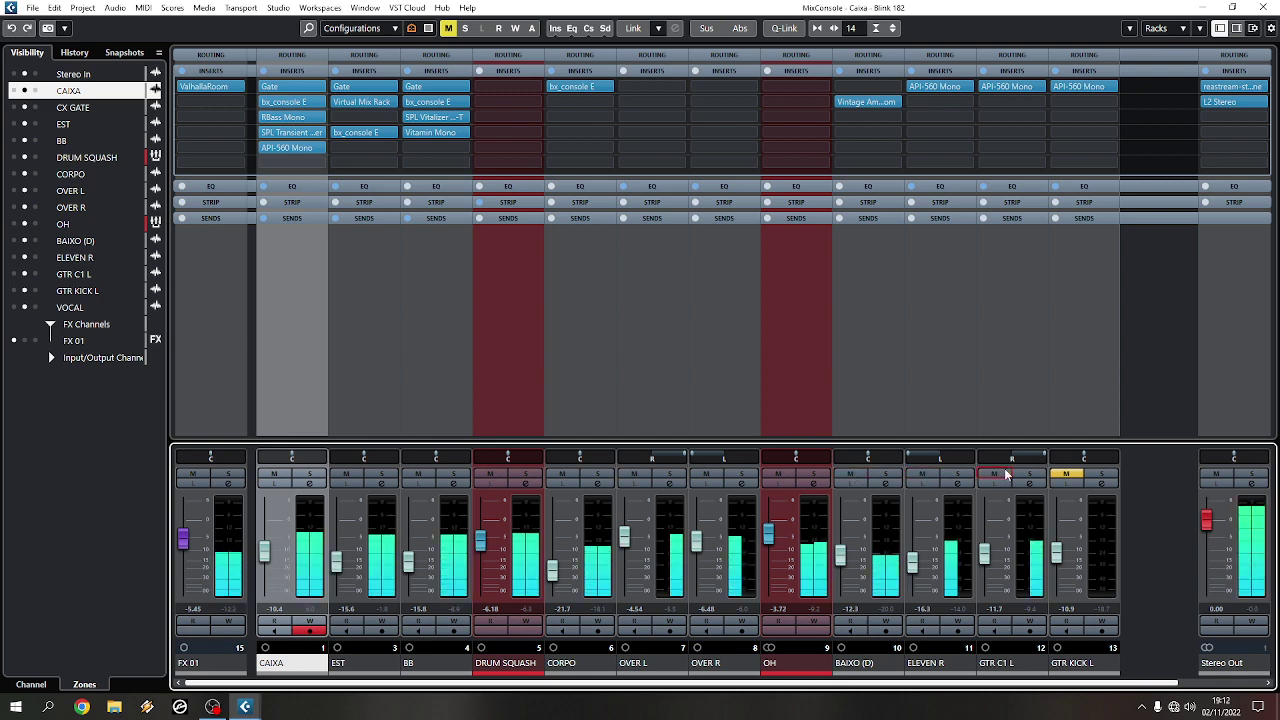
key("F3")
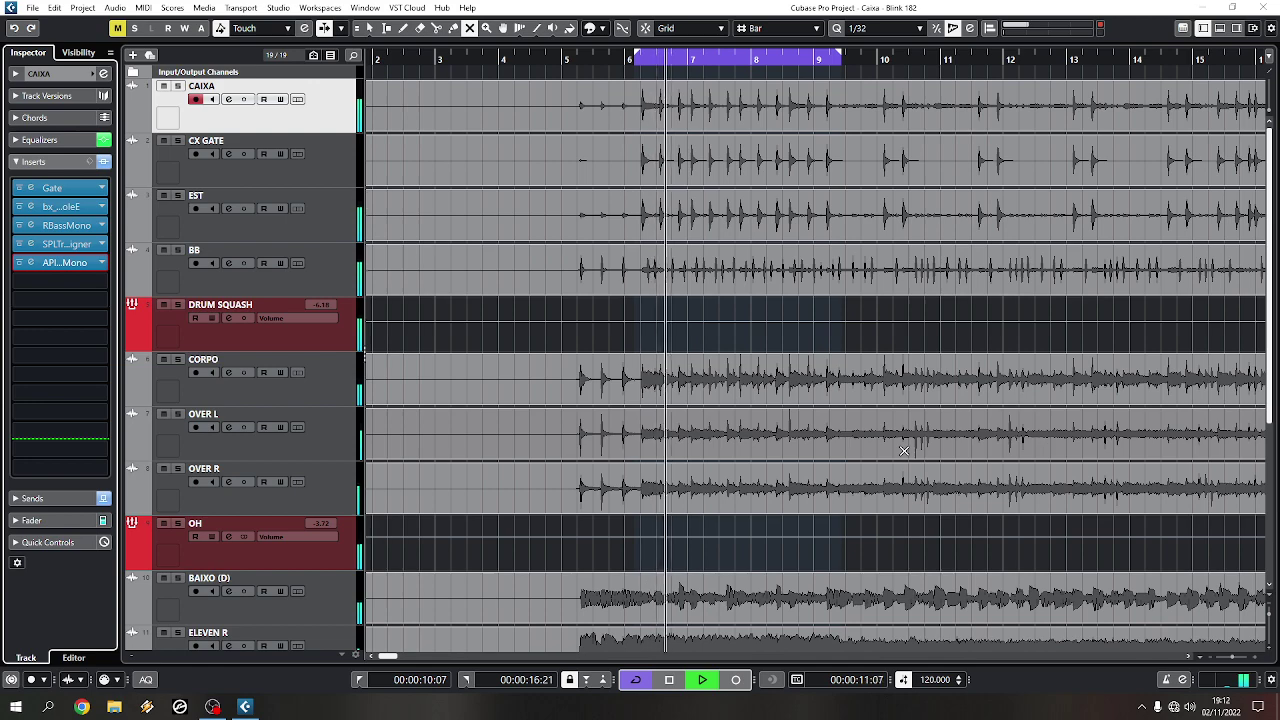
- Turn off loop playback and listen to the full mix continue past the looped section
key("KP_Divide")
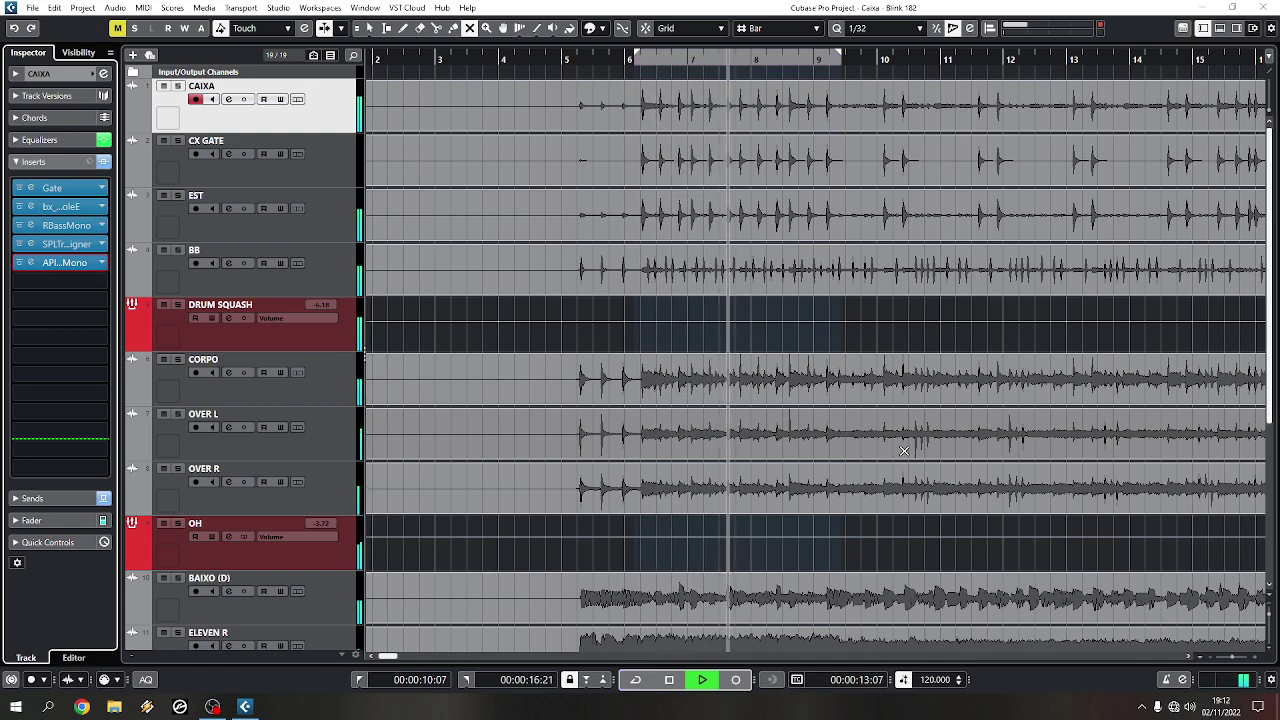
key("F3")
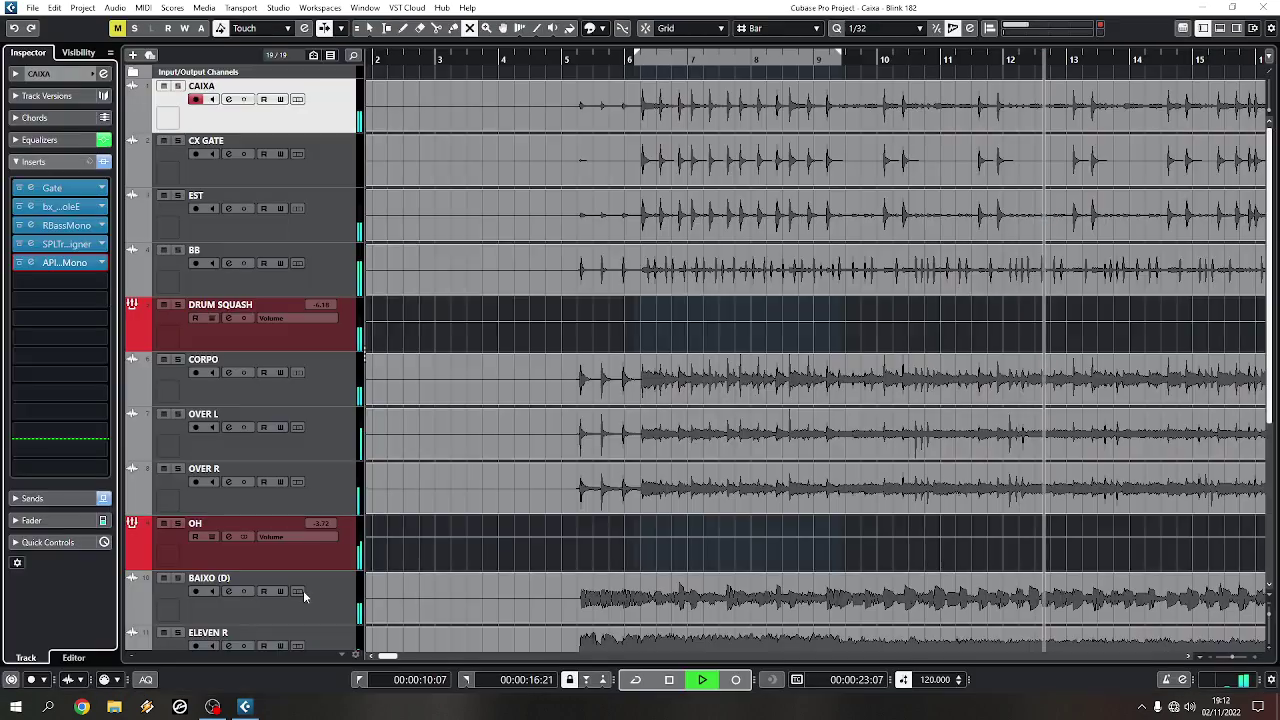
key("F3")
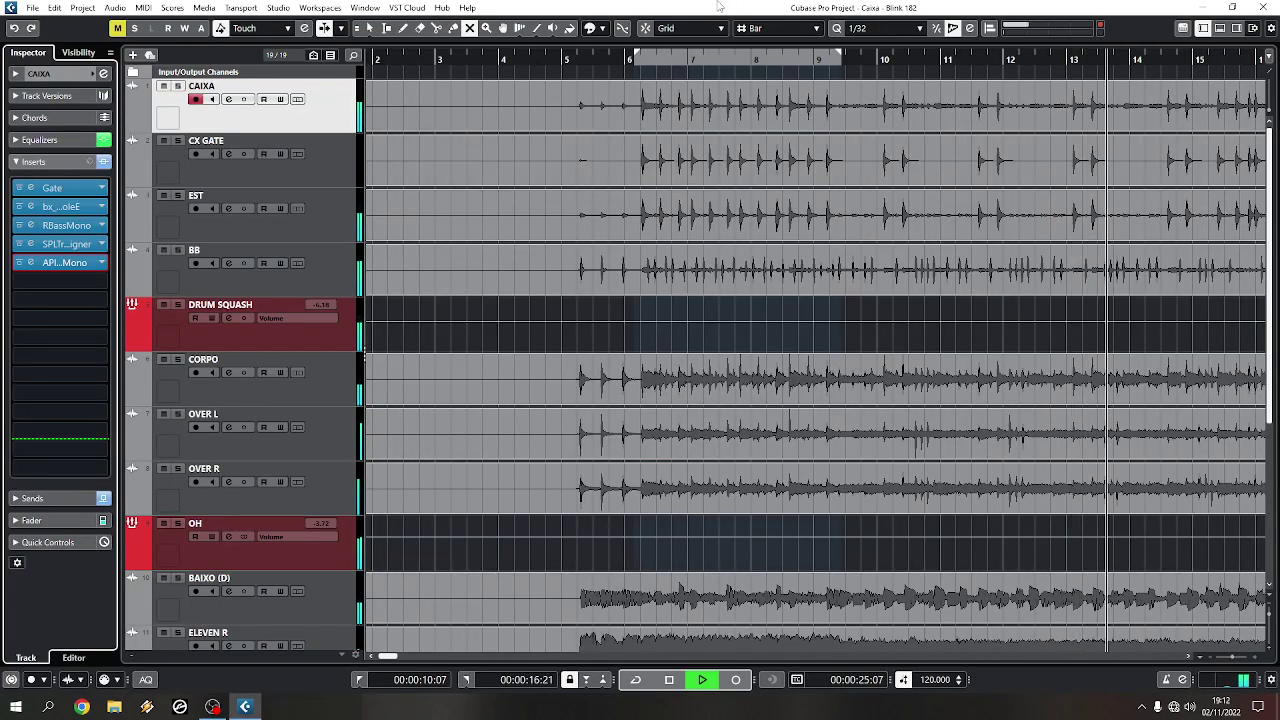
key("g")
key("g")
key("h")
key("h")
key("h")
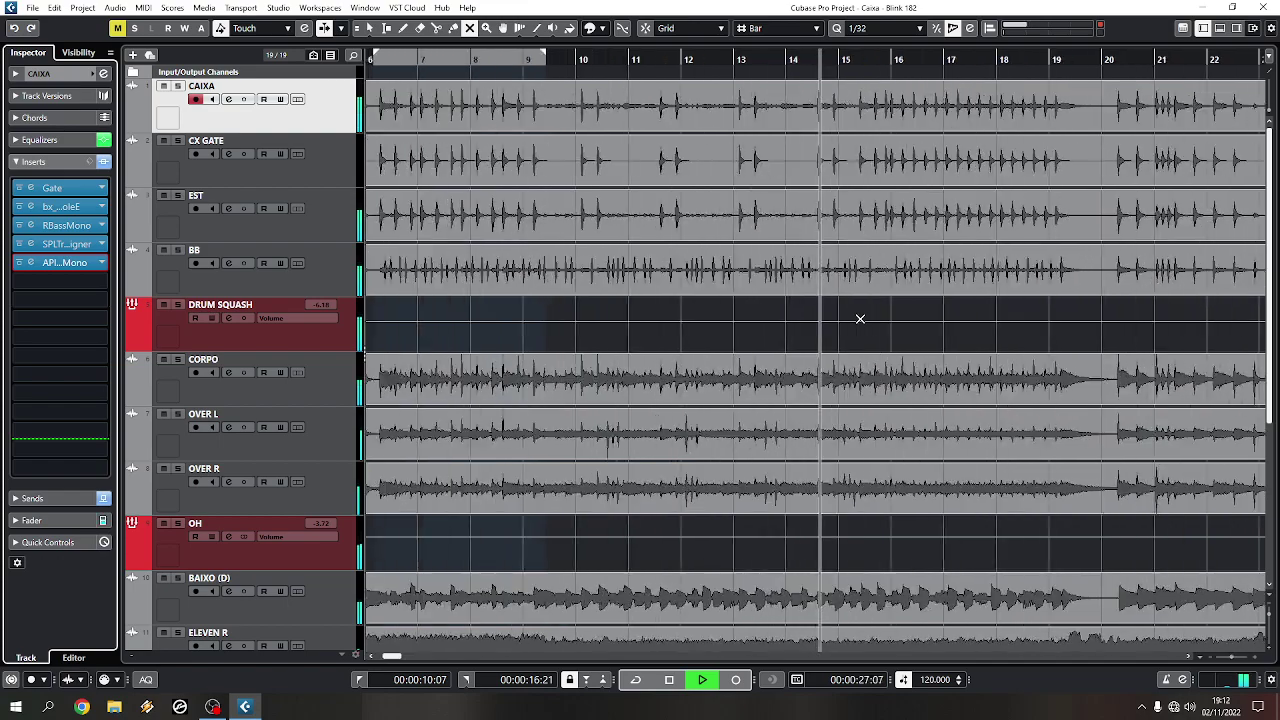
key("g")
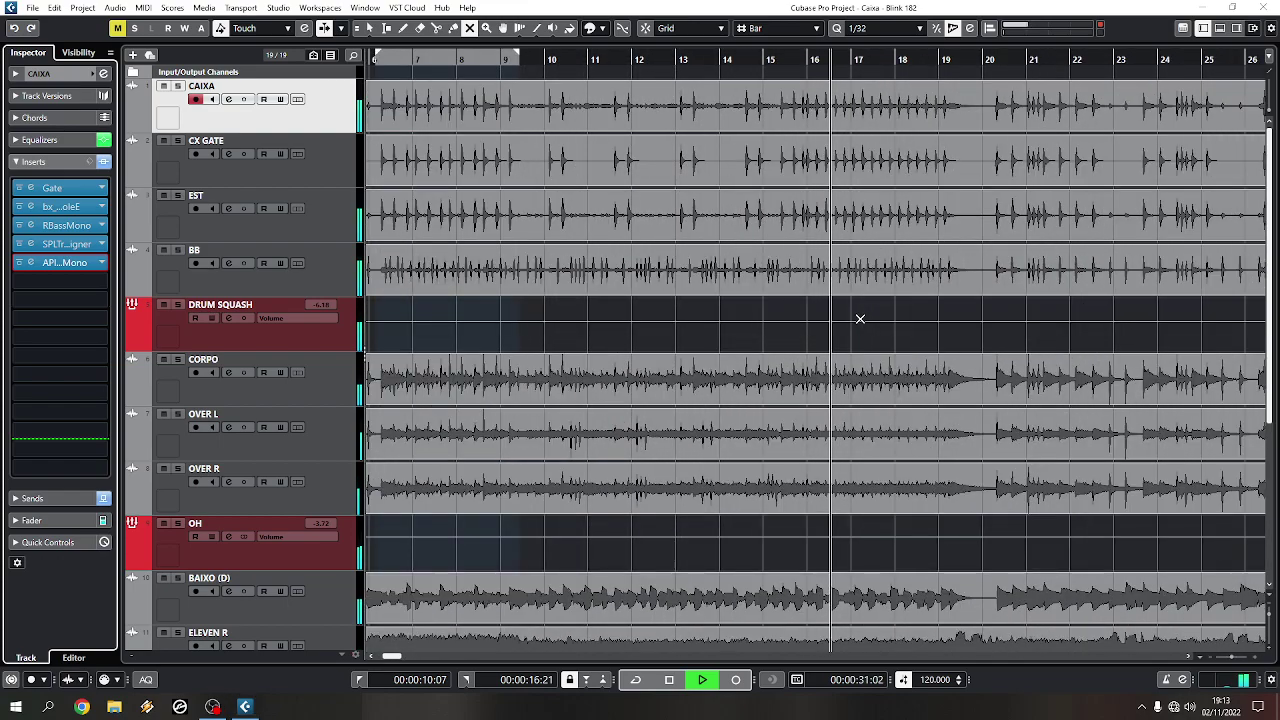
- Rebalance the snare faders in the mixer, setting CAIXA to about -14.2 and EST to about -15.0
key("F3")
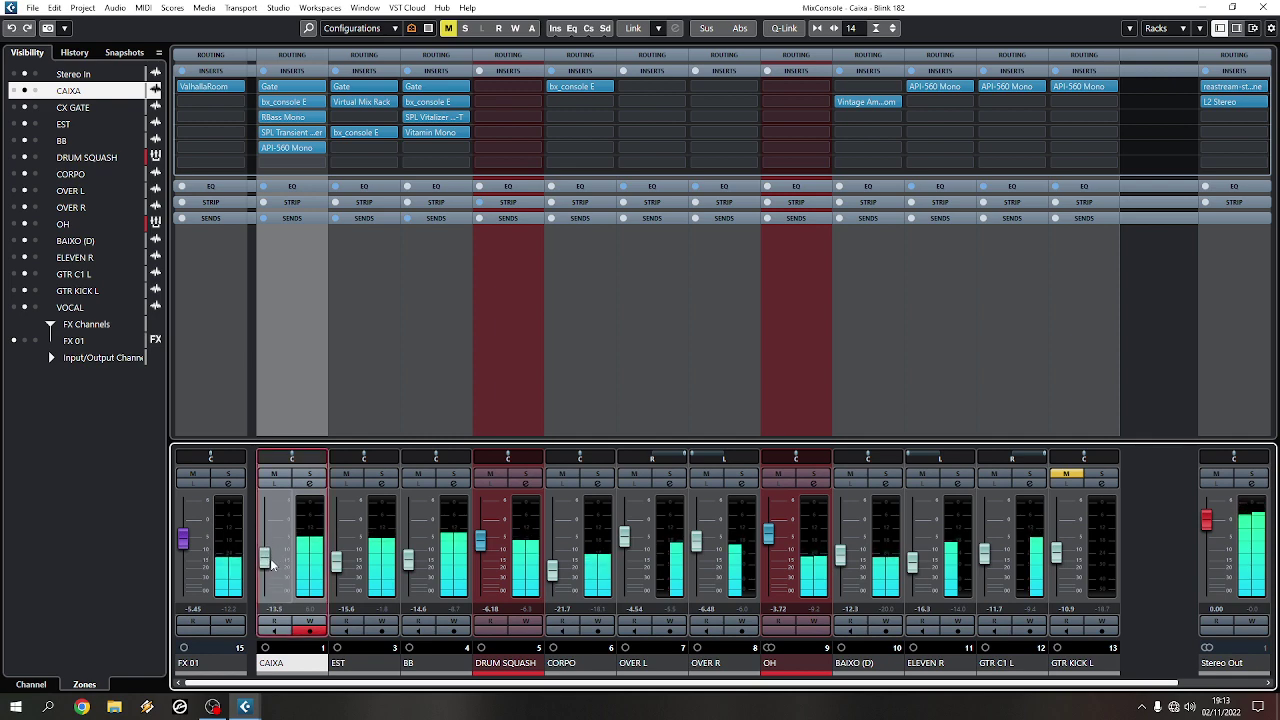
left_click_drag(336, 562, 338, 573)
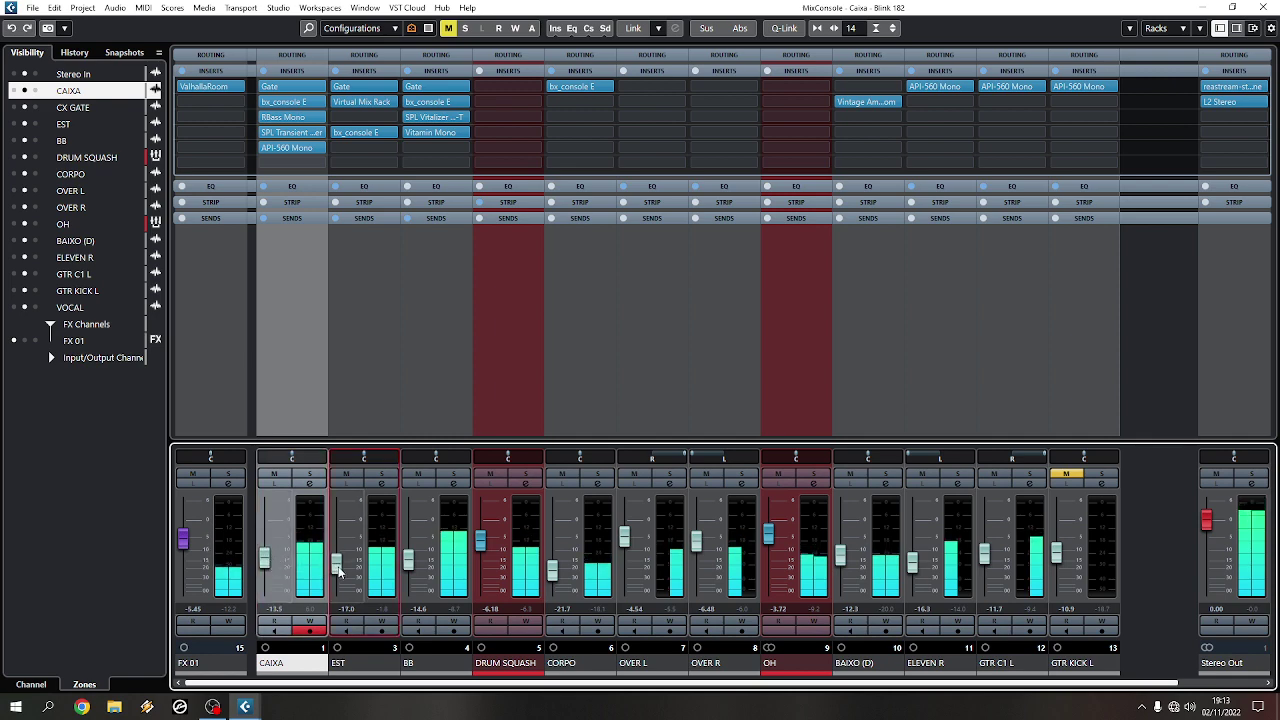
left_click(265, 562)
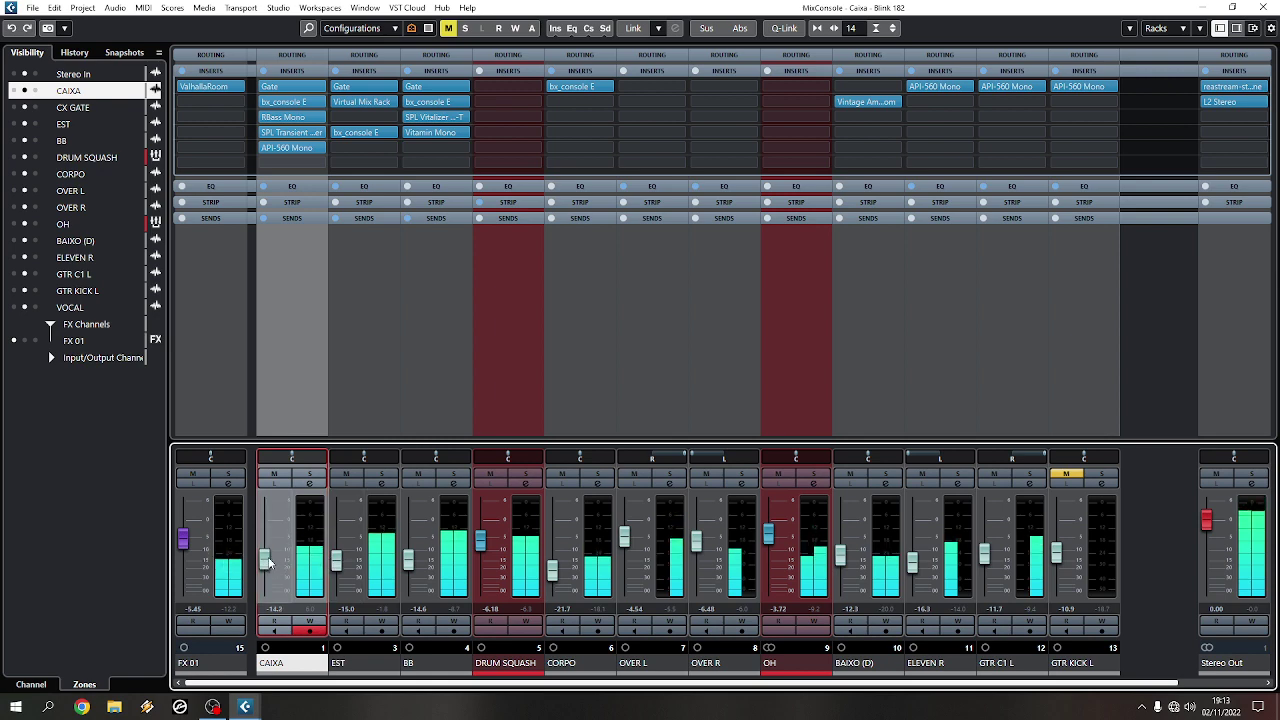
- Set the hold to 60 ms and the release to 40 ms in CAIXA's Gate, and close its editor
left_click(277, 87)
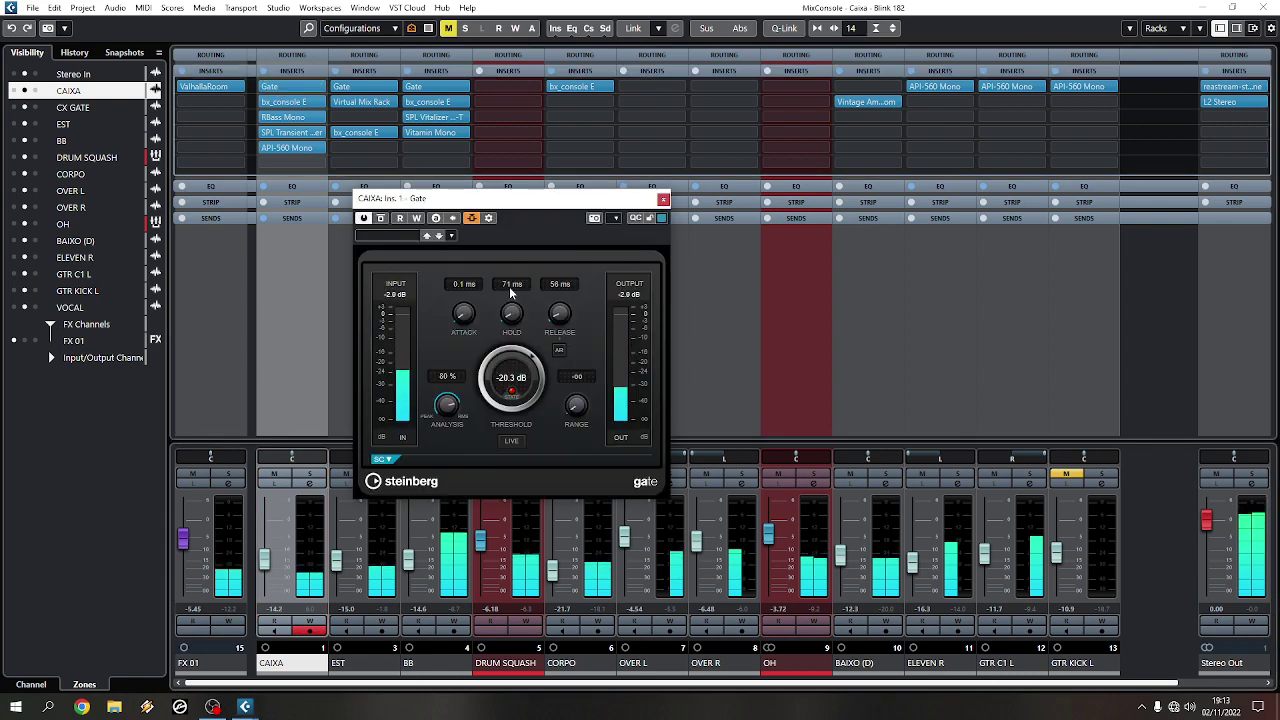
left_click(510, 285)
type("60")
key("Return")
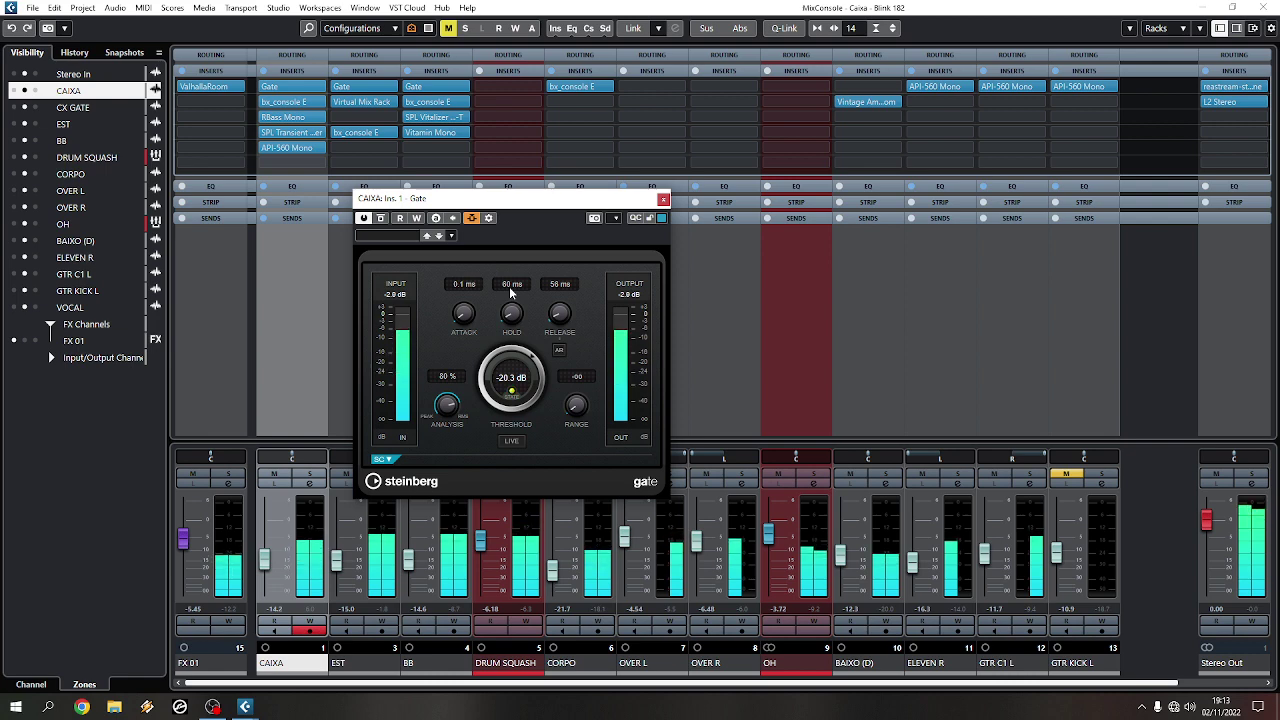
left_click(558, 284)
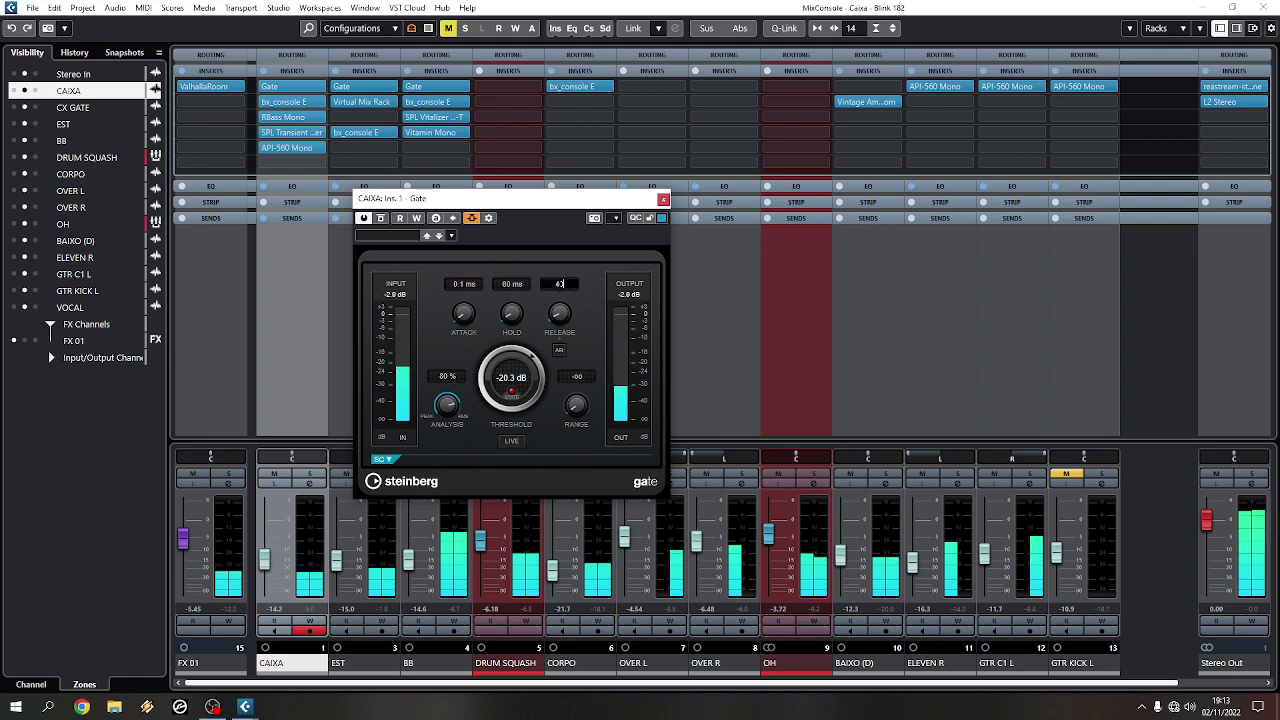
type("40")
key("Return")
left_click(662, 199)
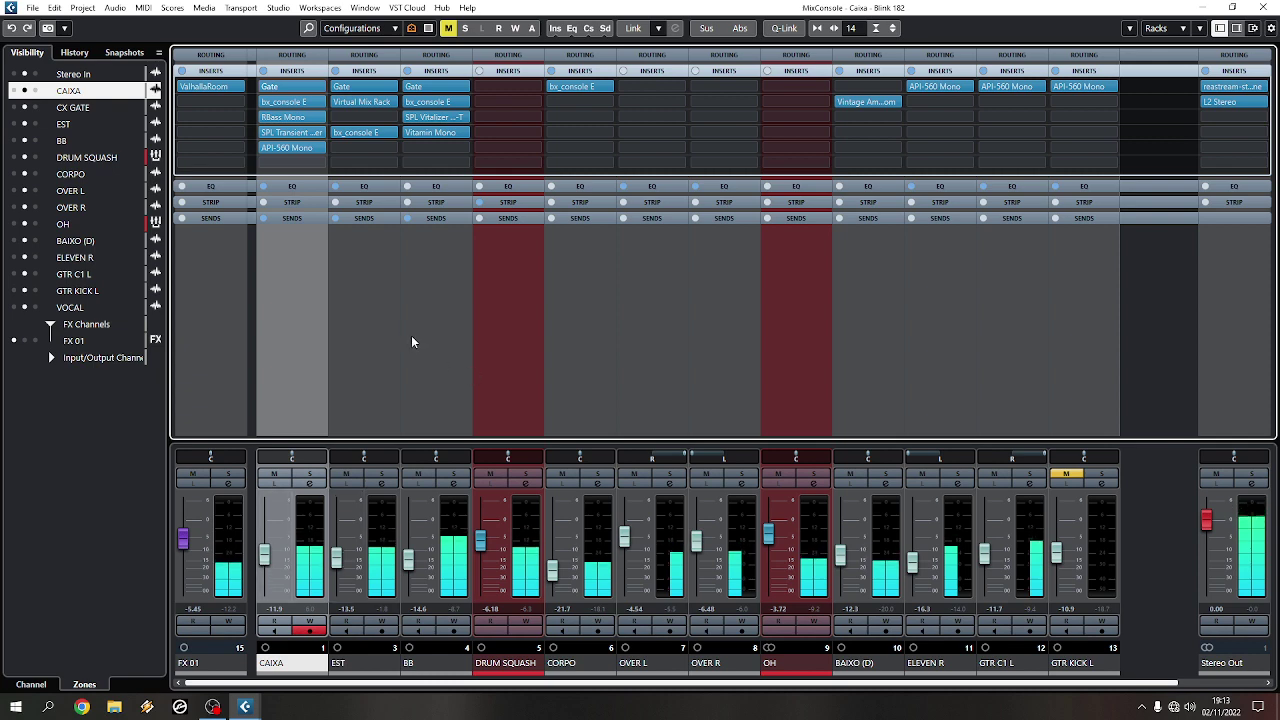
- Review the Gate settings on CAIXA, close the editor and return to the project window
left_click_drag(274, 101, 278, 88)
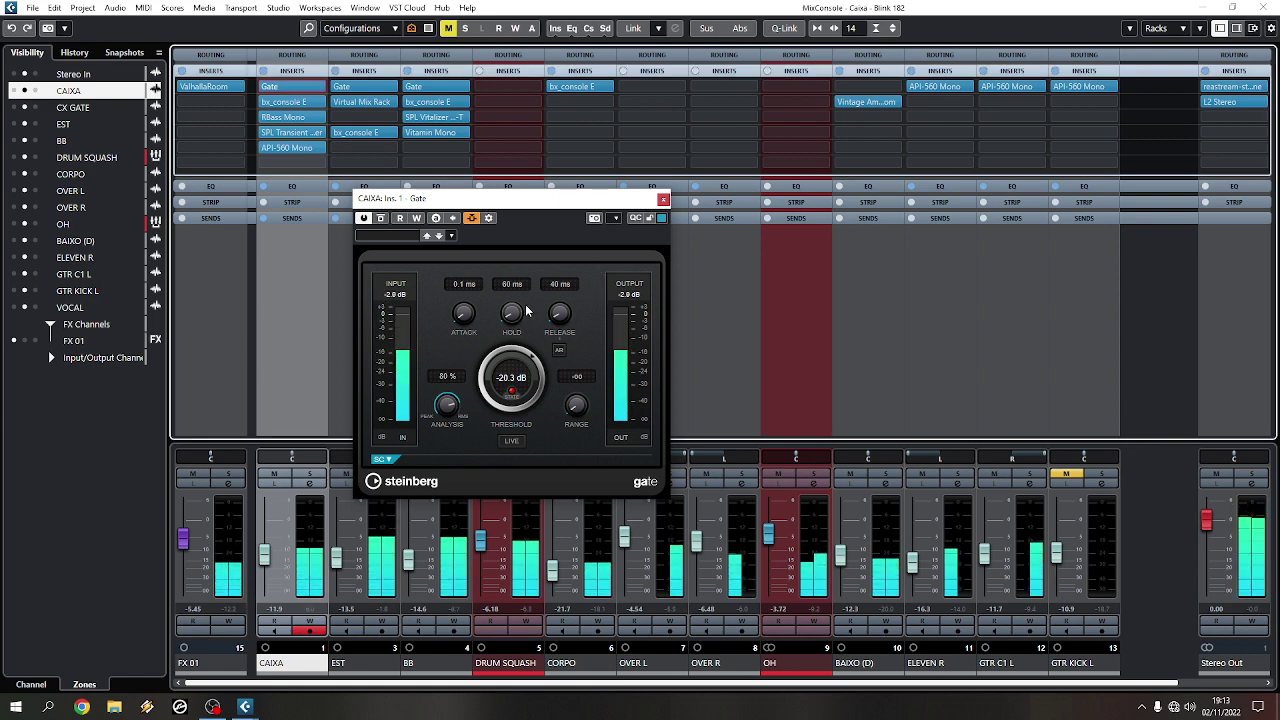
left_click(663, 199)
left_click(1258, 7)
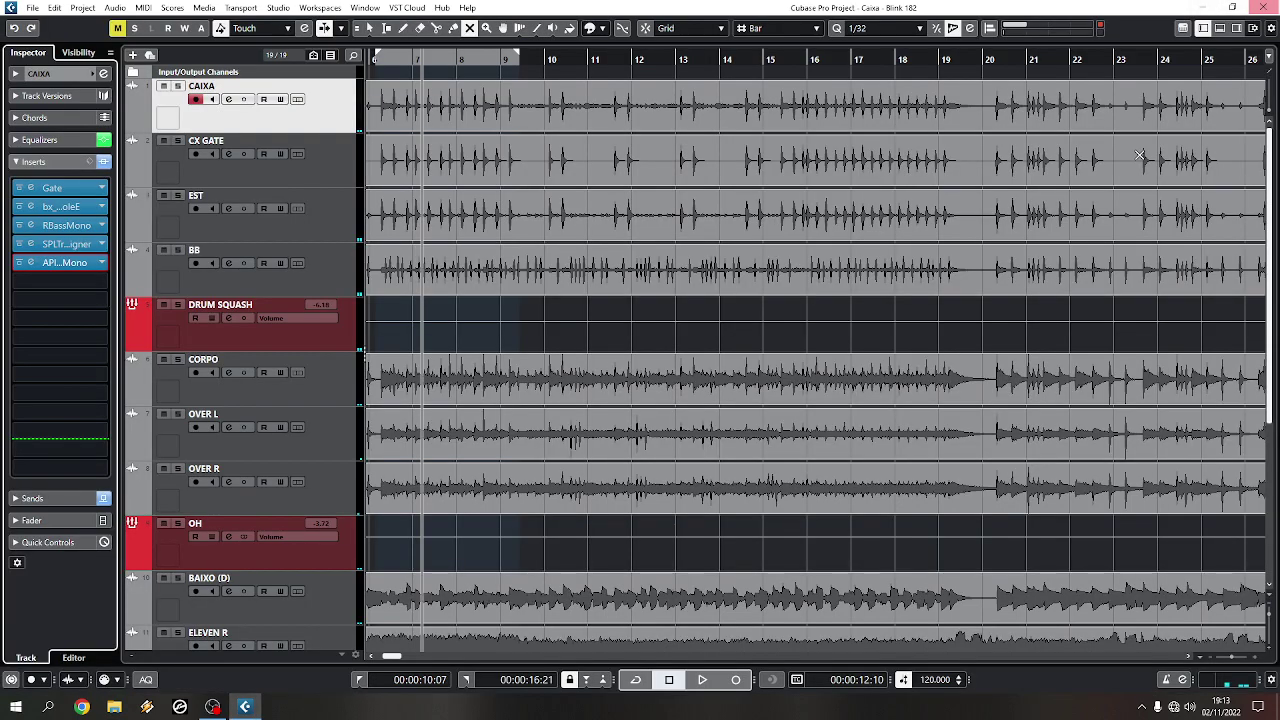
- Audition the mix again, select the DRUM SQUASH track and stop playback
key("space")
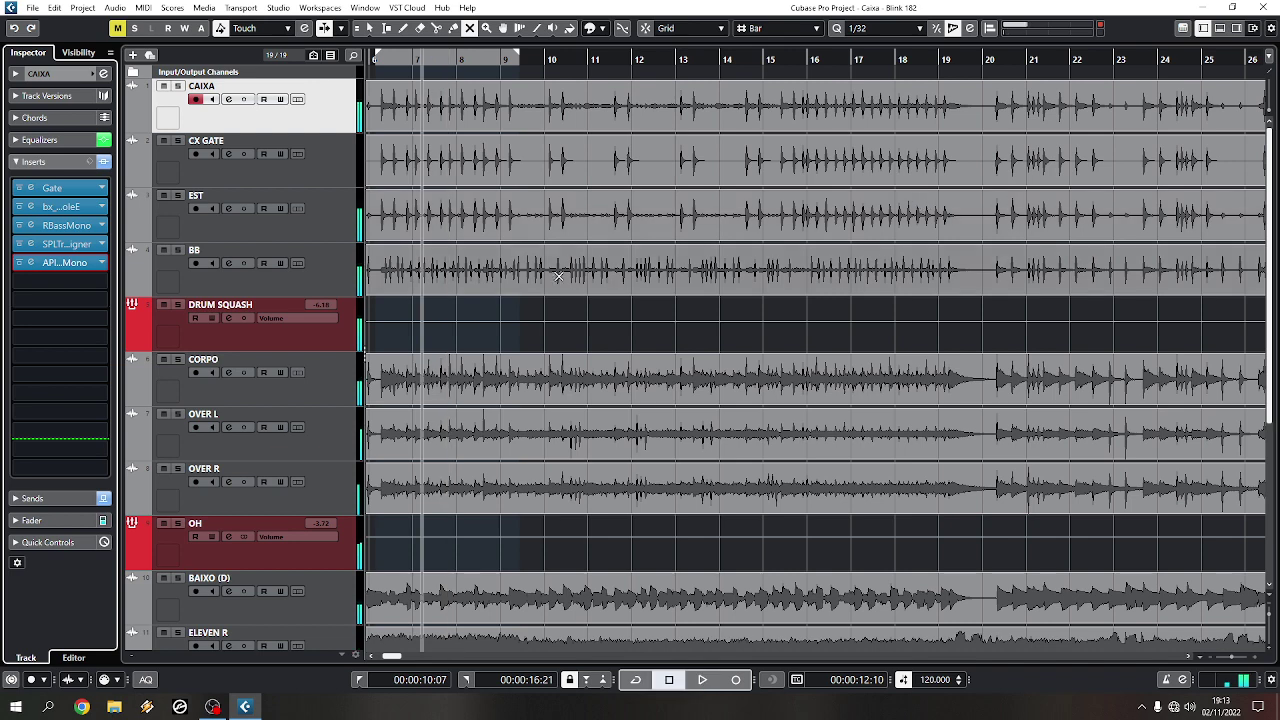
left_click(272, 348)
key("space")
key("space")
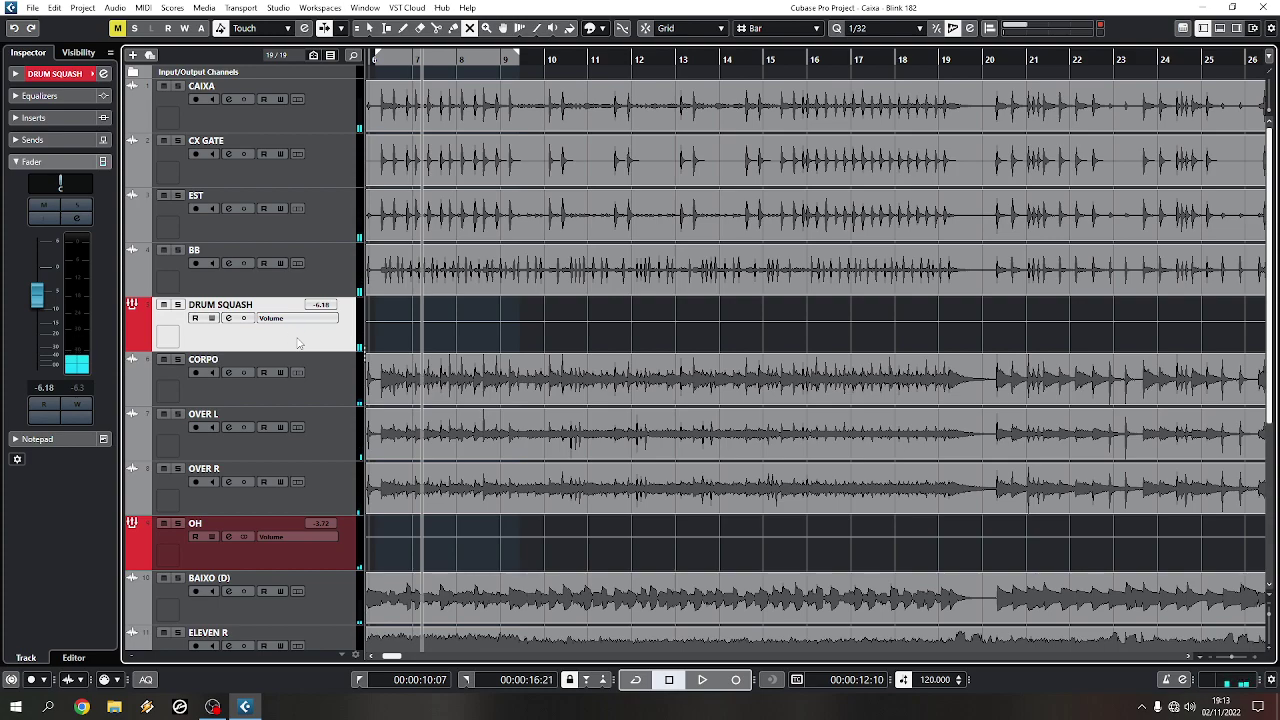
- Fit the entire arrangement and all its tracks in the project view, and select the CAIXA track
key("g")
key("g")
key("g")
key("g")
key("g")
key("g")
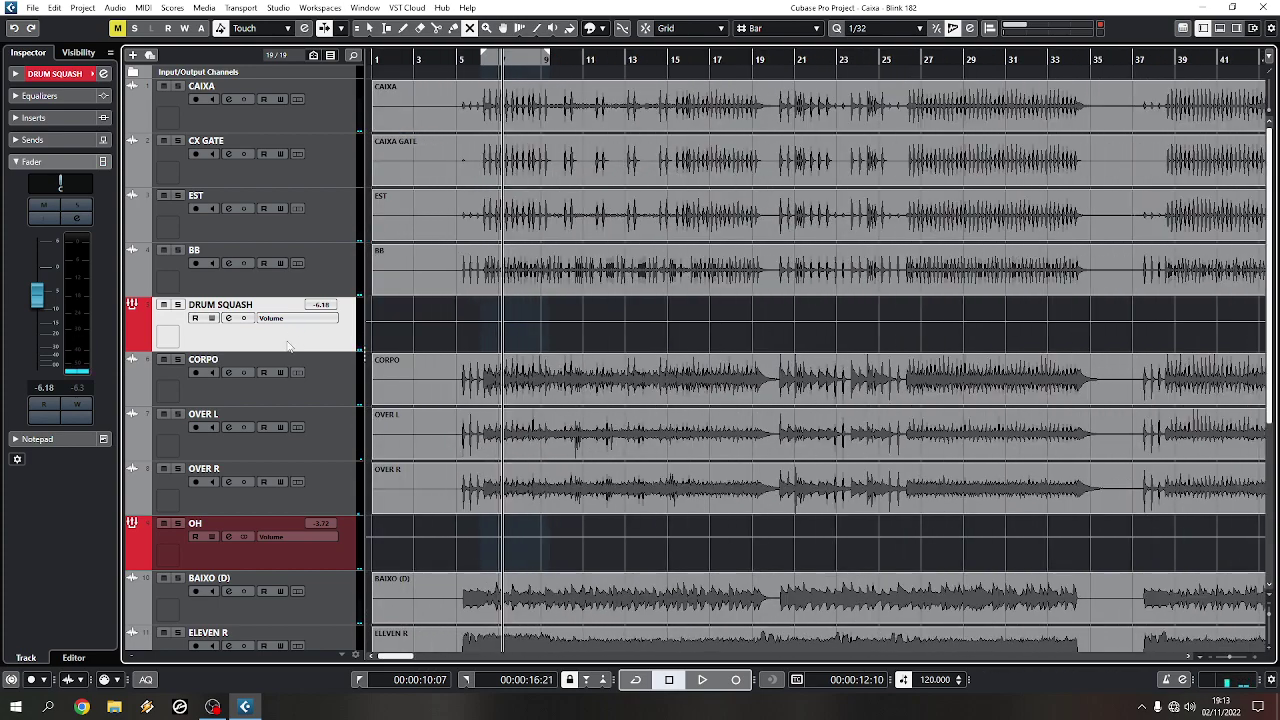
key("g")
key("g")
key("h")
left_click(1268, 644)
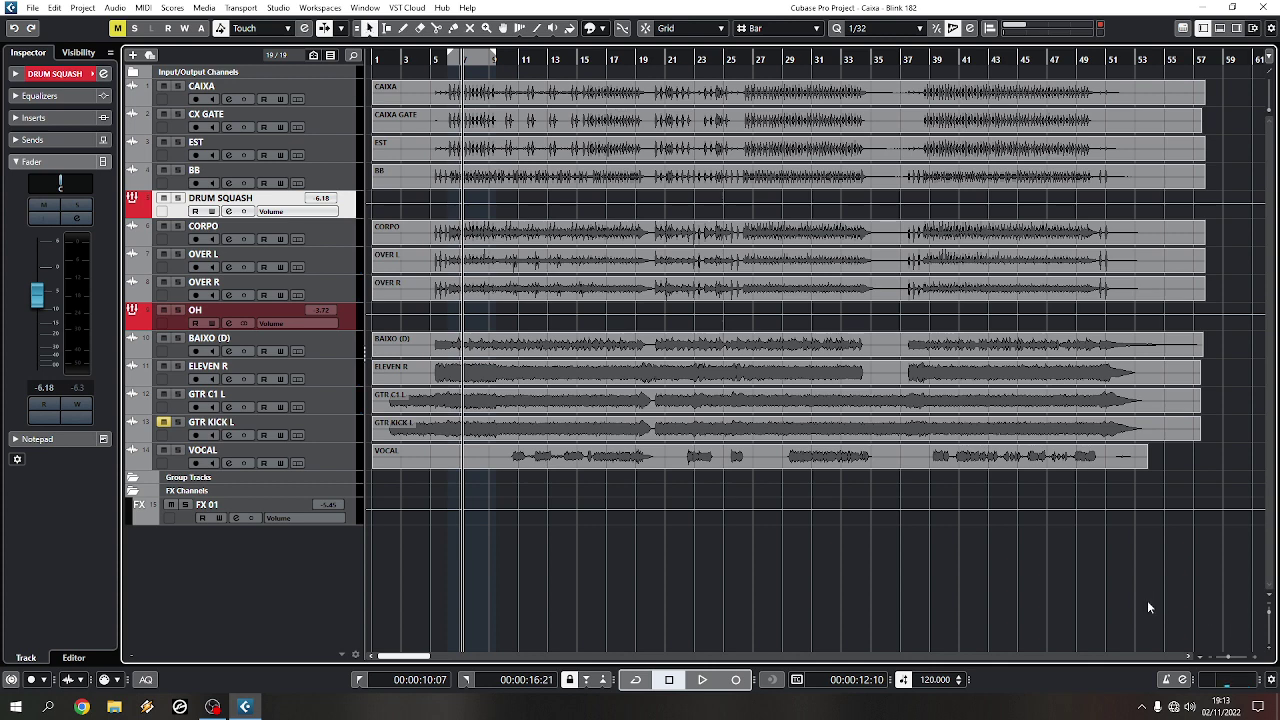
left_click(352, 103)
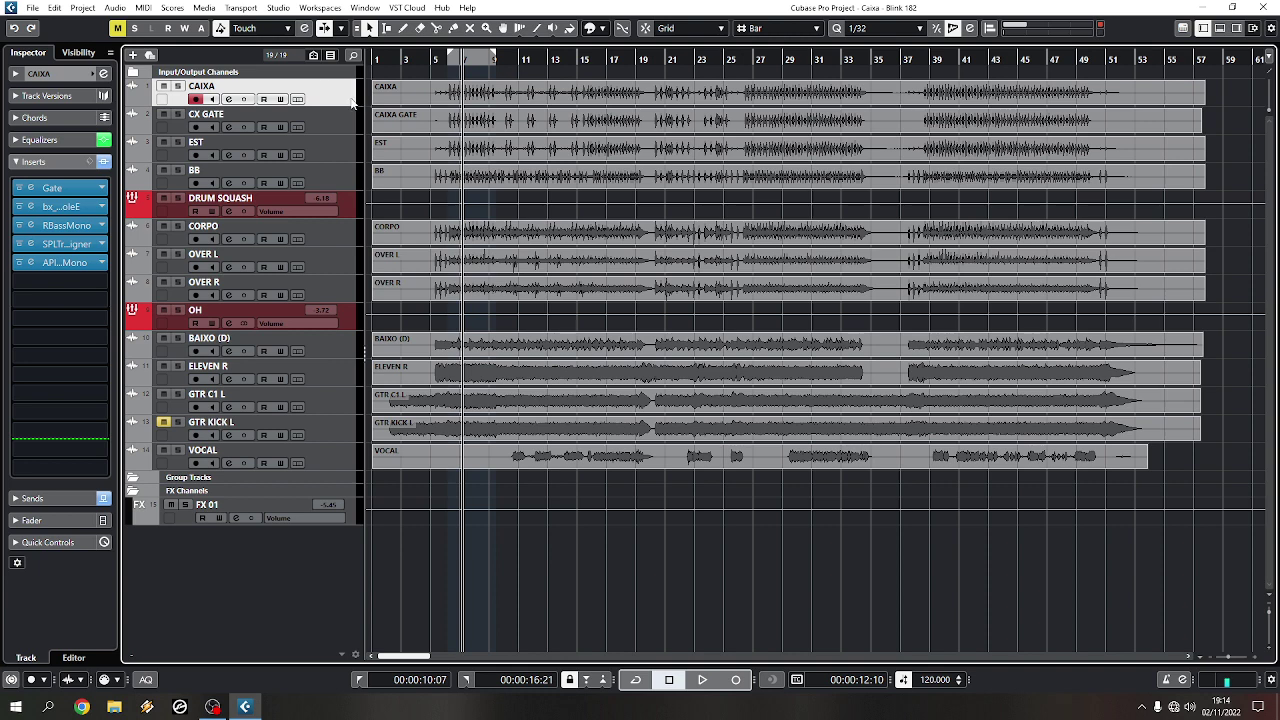